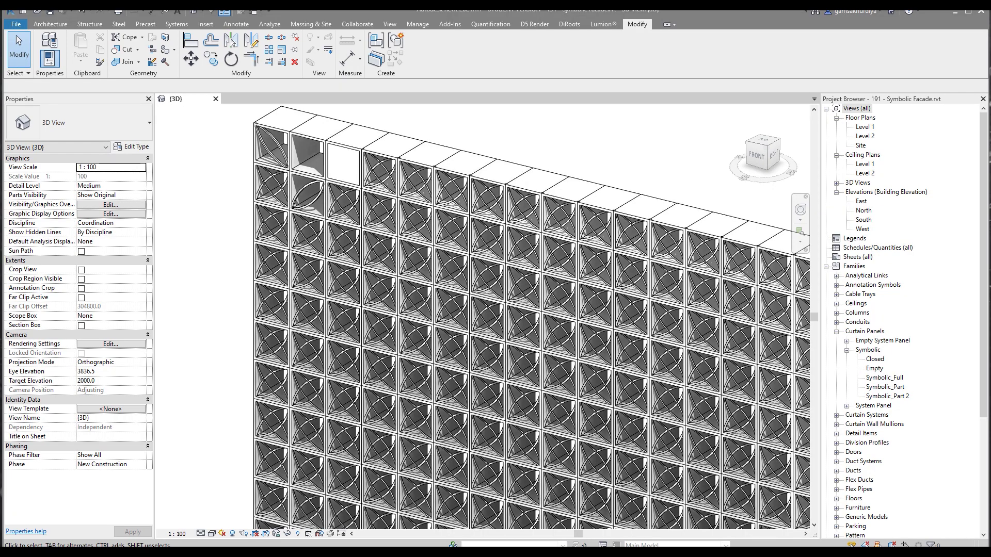
Step: Pan and zoom the existing facade view to bring the curtain wall's top into view
scroll(570, 281, down, 5)
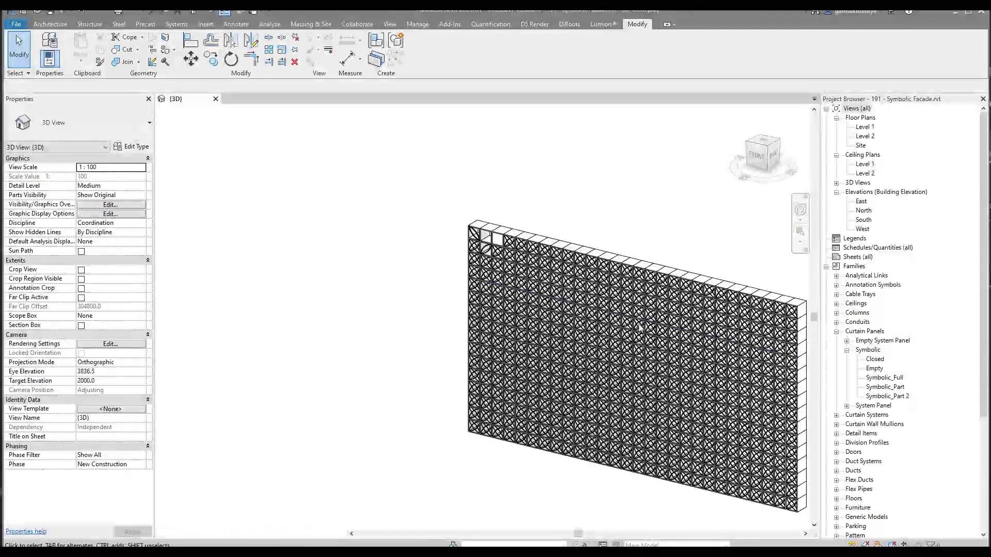
middle_drag(593, 292, 367, 269)
scroll(366, 268, up, 4)
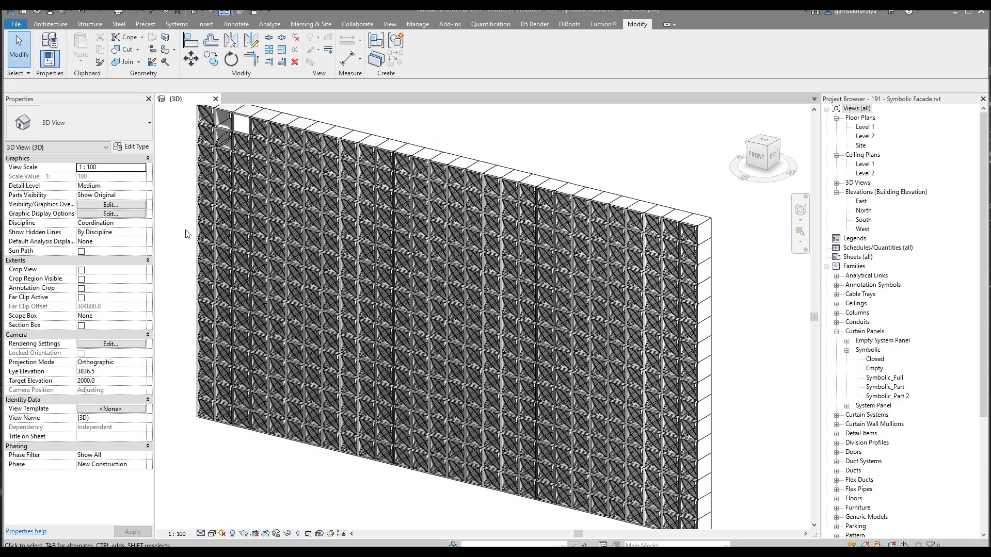
scroll(183, 219, up, 2)
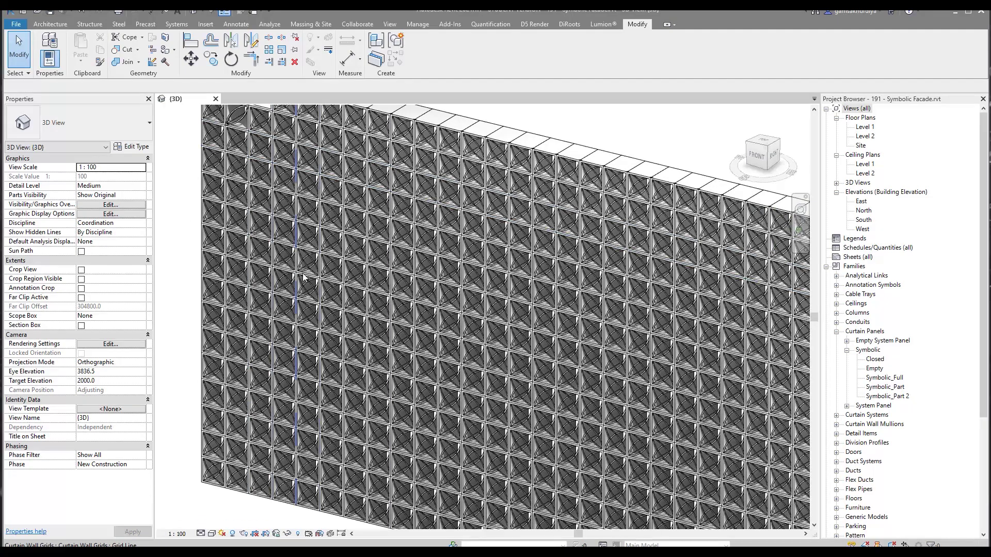
scroll(290, 328, down, 1)
scroll(253, 225, up, 2)
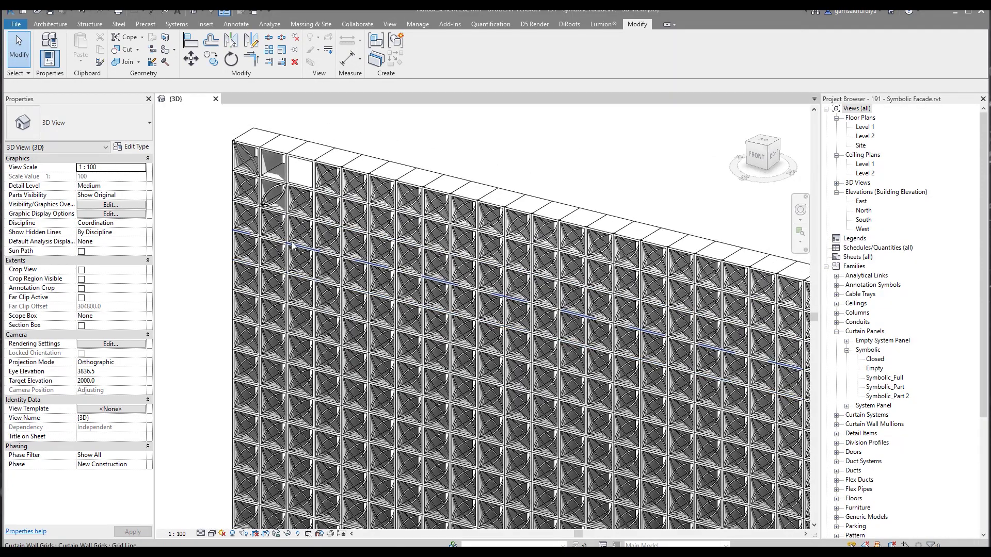
scroll(211, 202, up, 1)
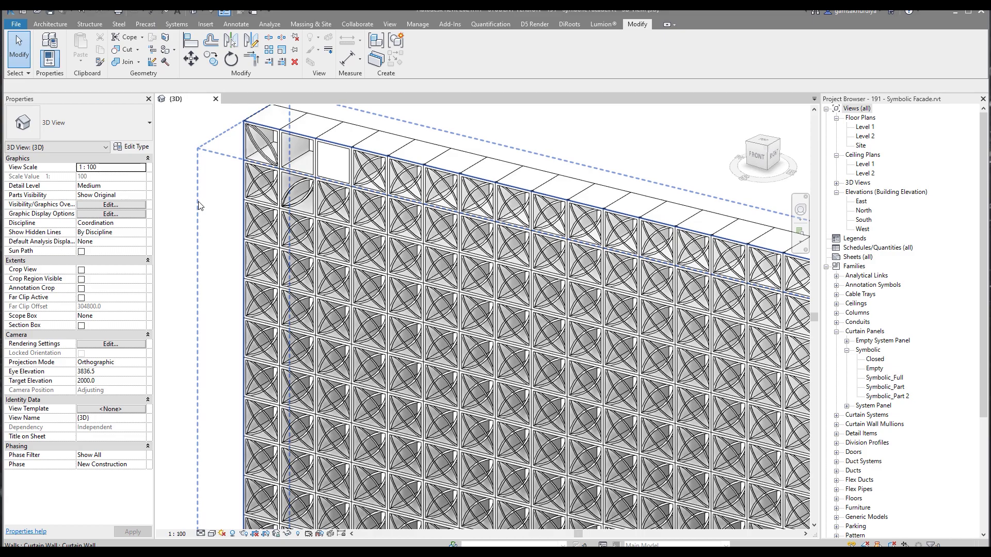
middle_drag(211, 203, 214, 238)
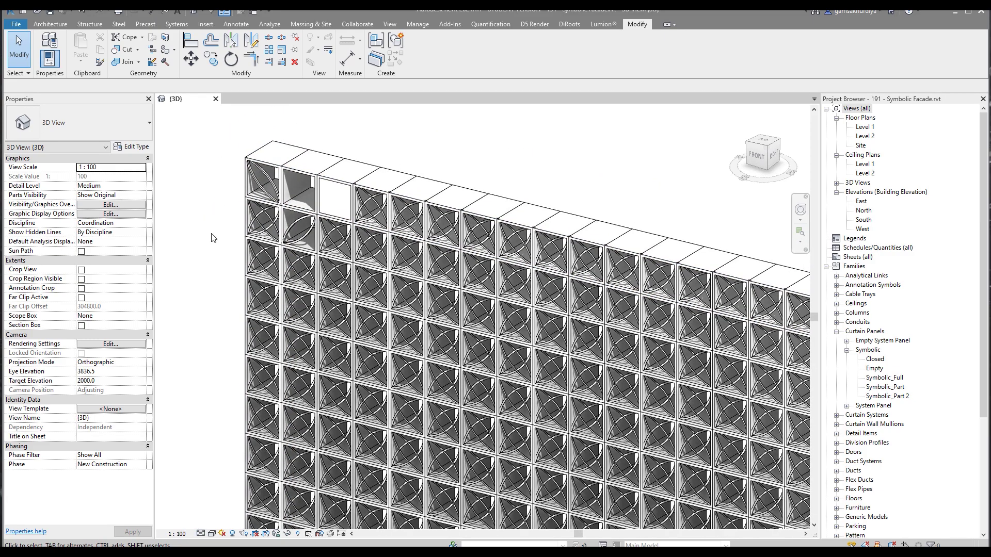
scroll(213, 238, up, 1)
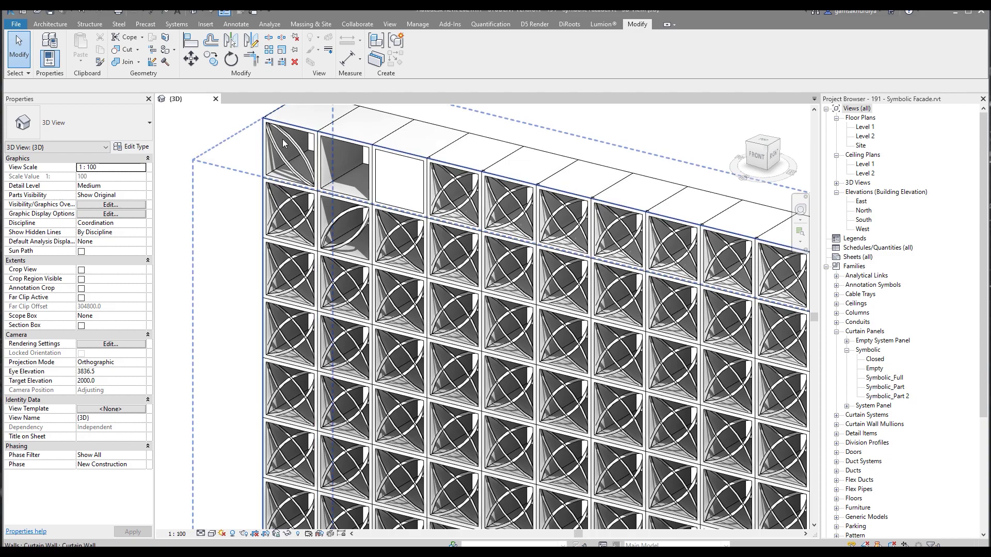
Step: Check the empty top curtain panel's type and the available panel types, then clear the selection
key(Tab)
click(392, 181)
click(87, 122)
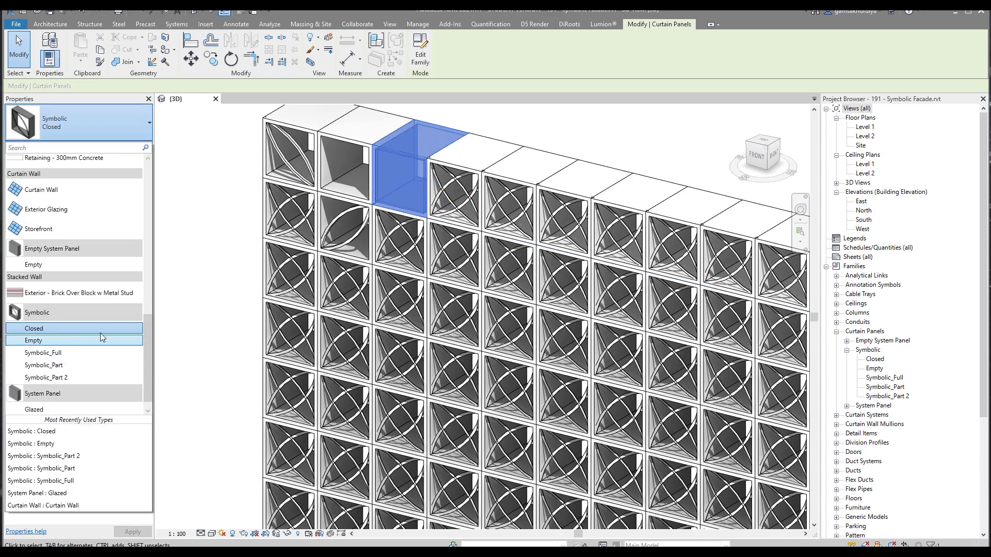
click(198, 326)
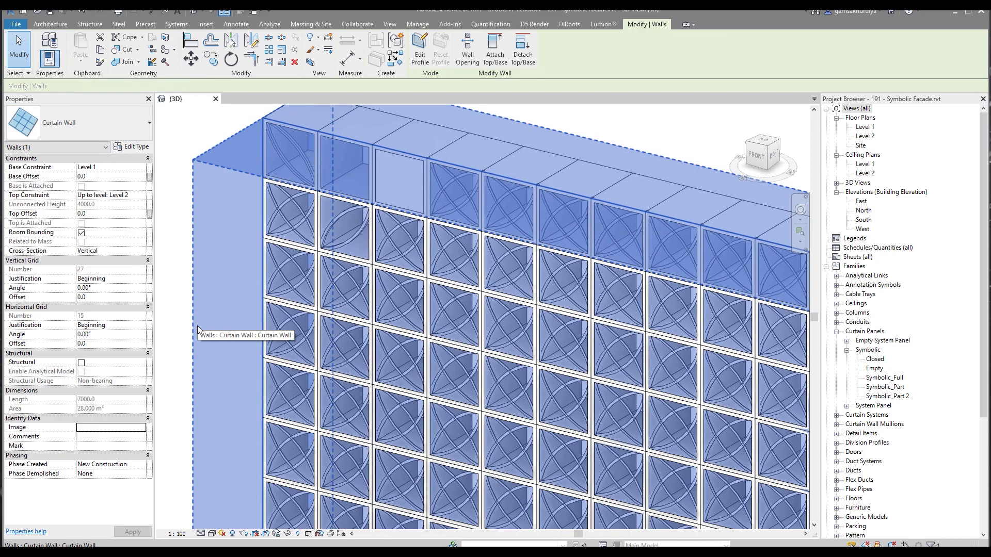
key(Escape)
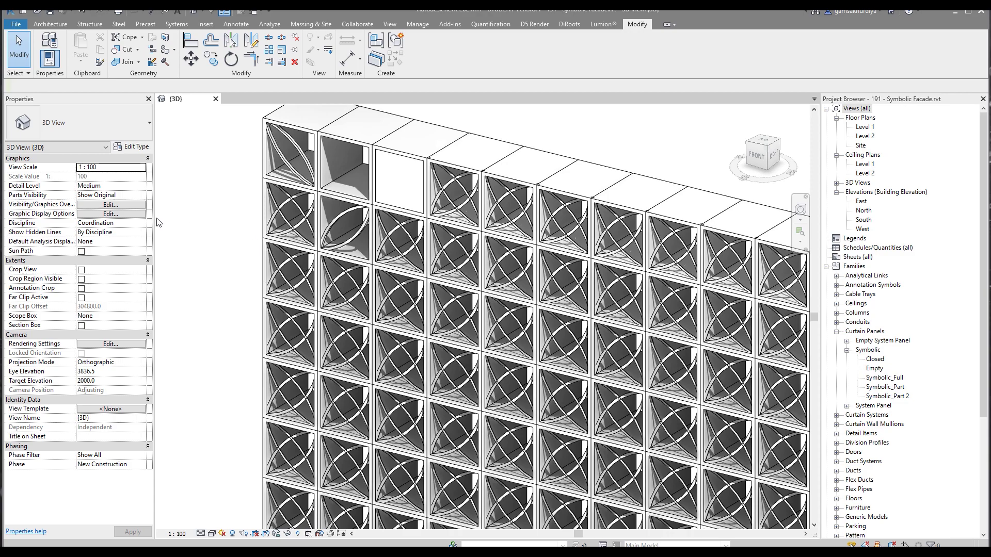
Step: Create a new project from the Metric-Architectural Template without saving the current file
click(16, 24)
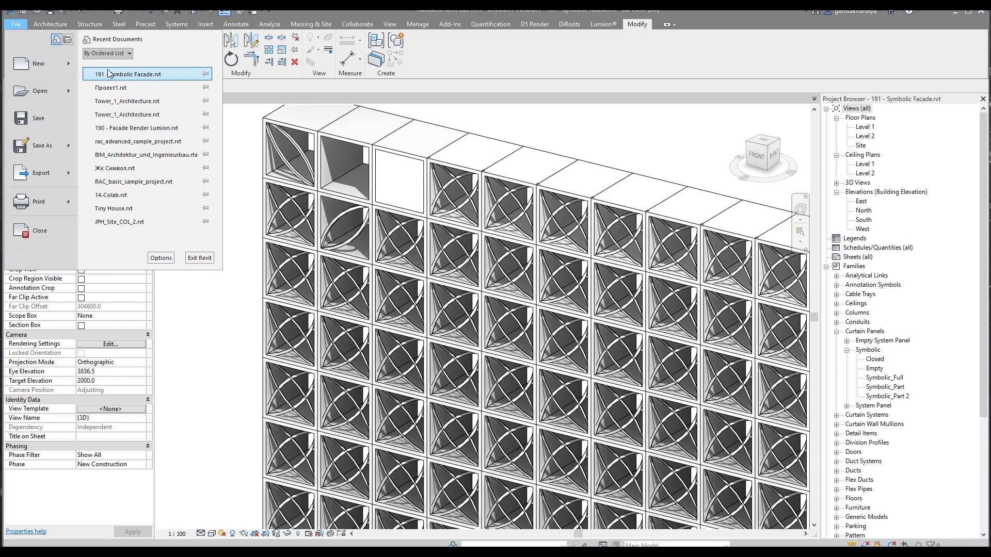
mouse_move(56, 64)
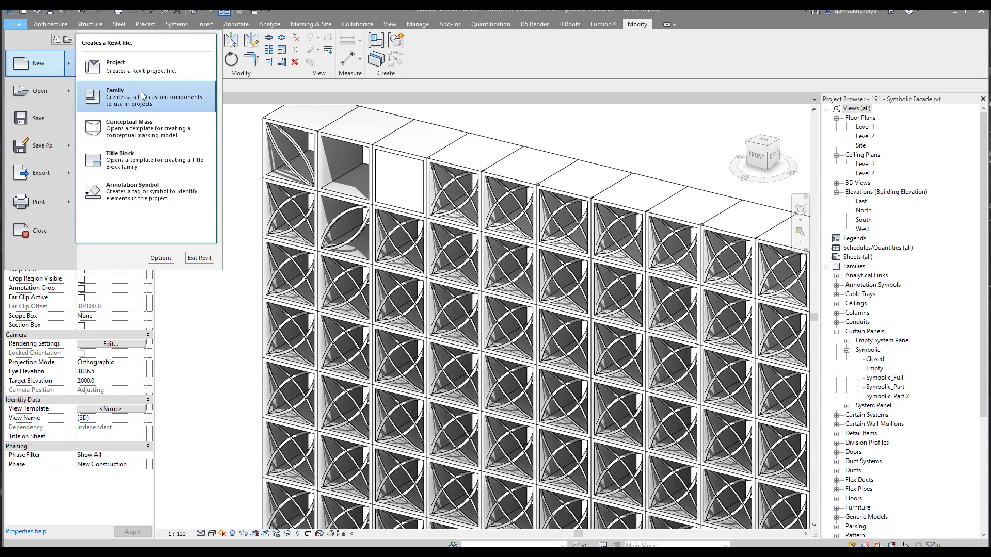
click(140, 69)
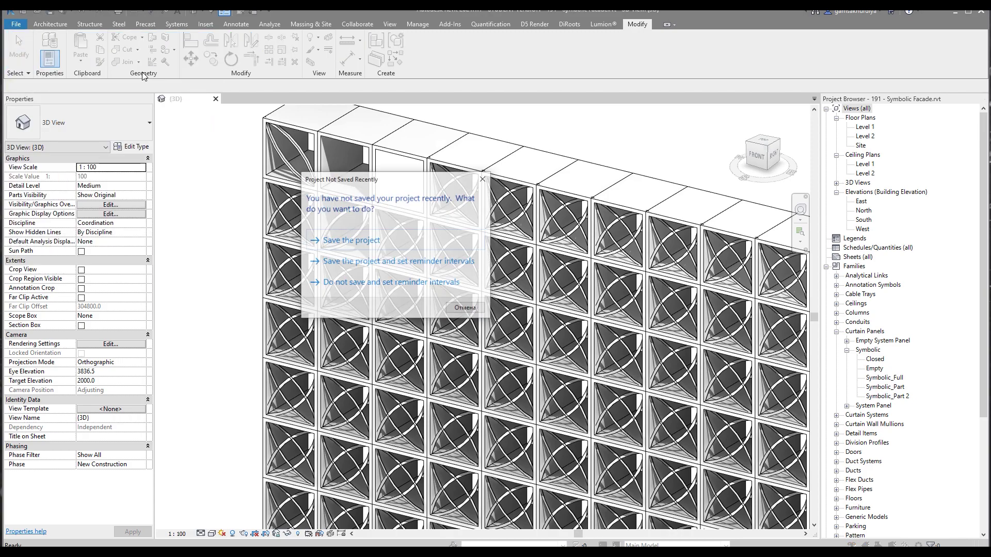
click(483, 179)
click(444, 263)
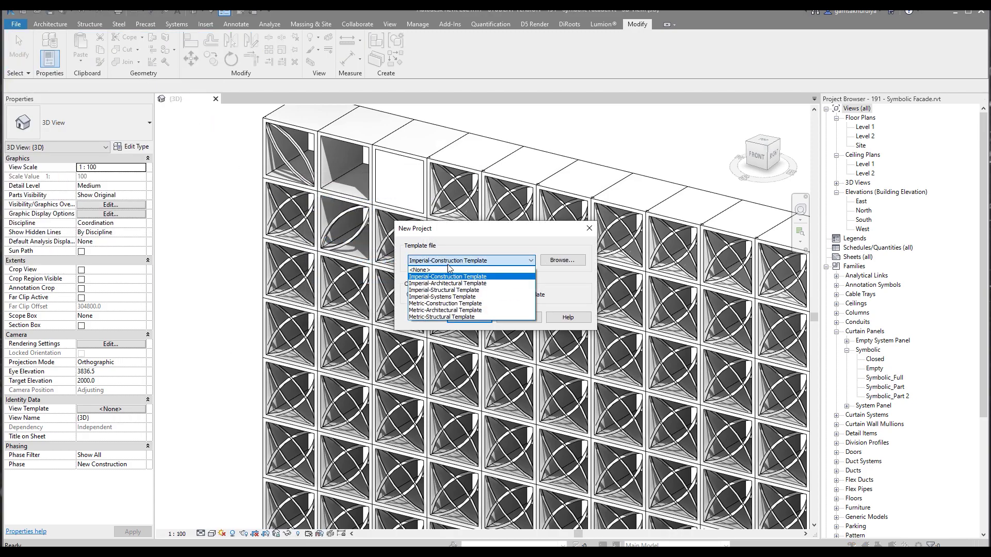
click(446, 311)
click(462, 315)
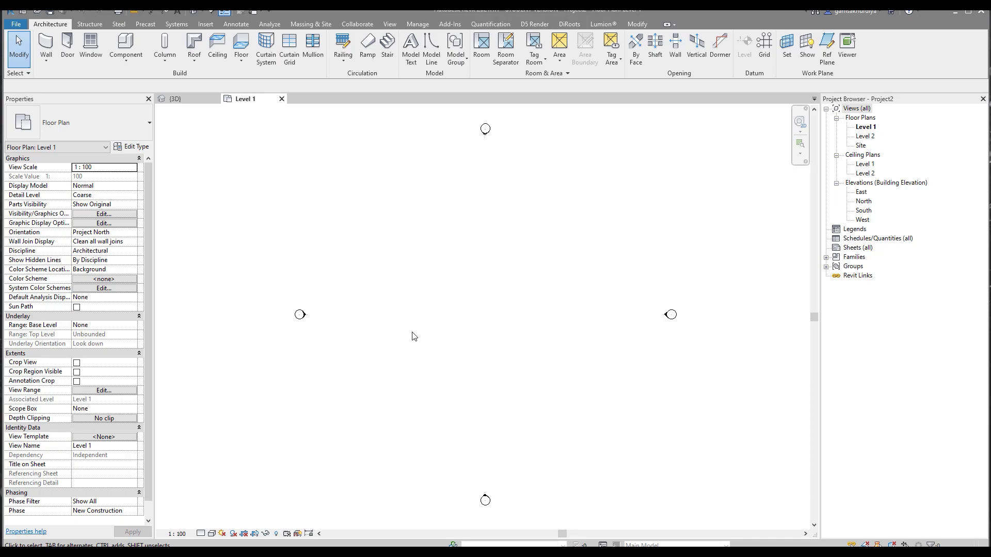
Step: Draw a straight 11700 mm Curtain Wall on Level 1
scroll(465, 299, up, 1)
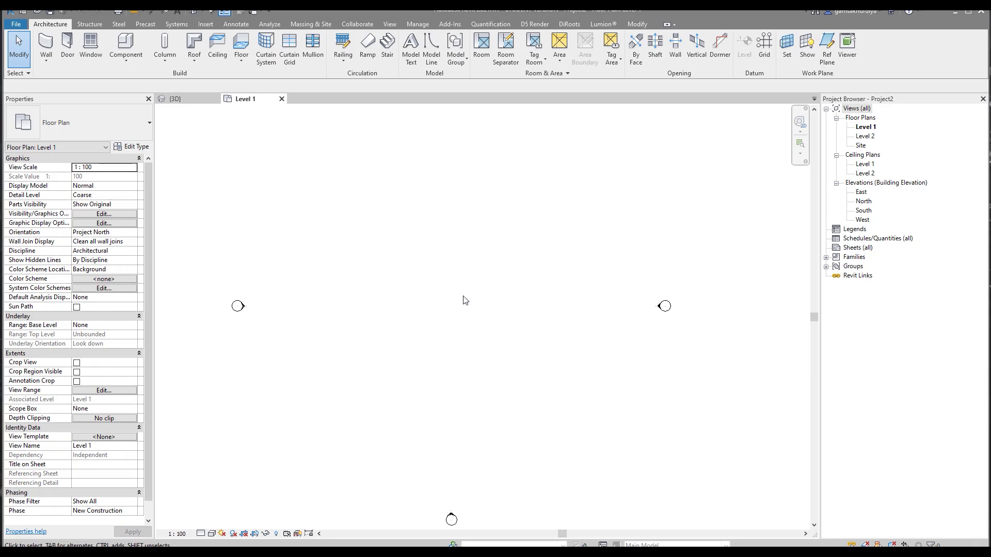
click(51, 43)
click(98, 127)
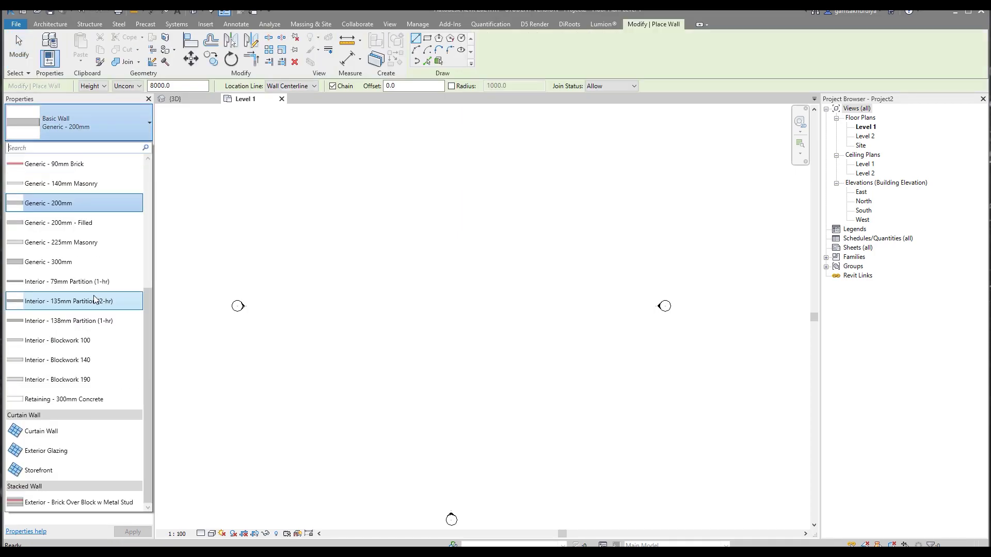
click(61, 433)
click(339, 305)
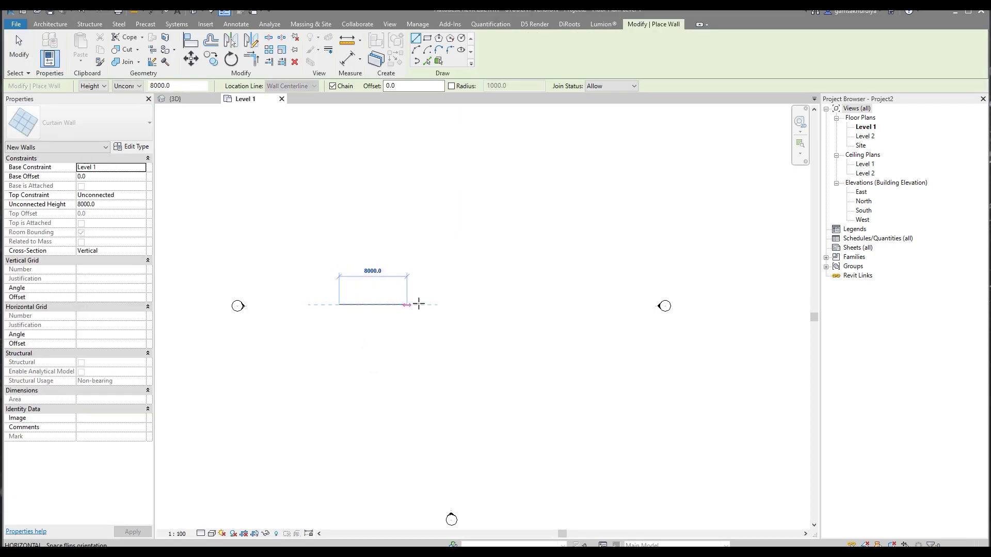
scroll(418, 303, up, 3)
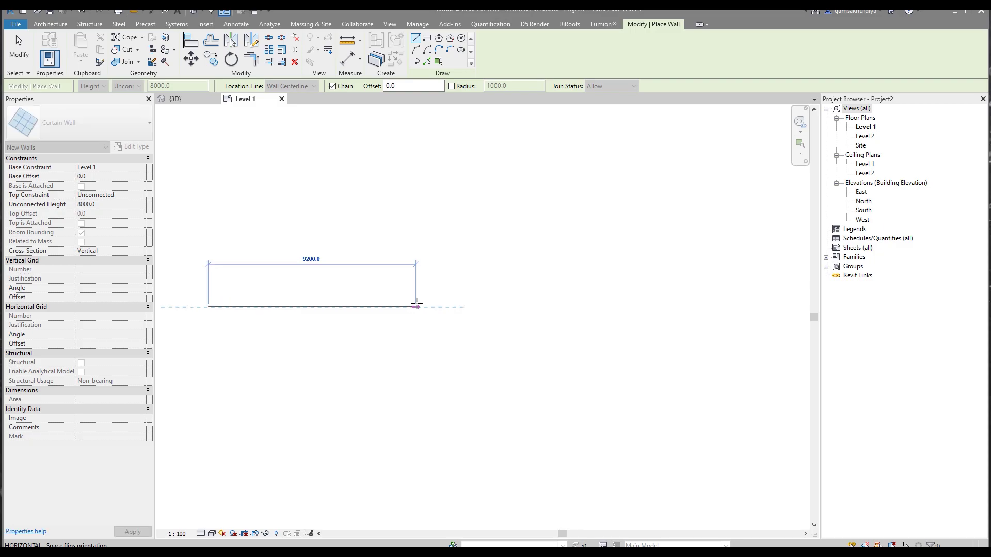
click(480, 306)
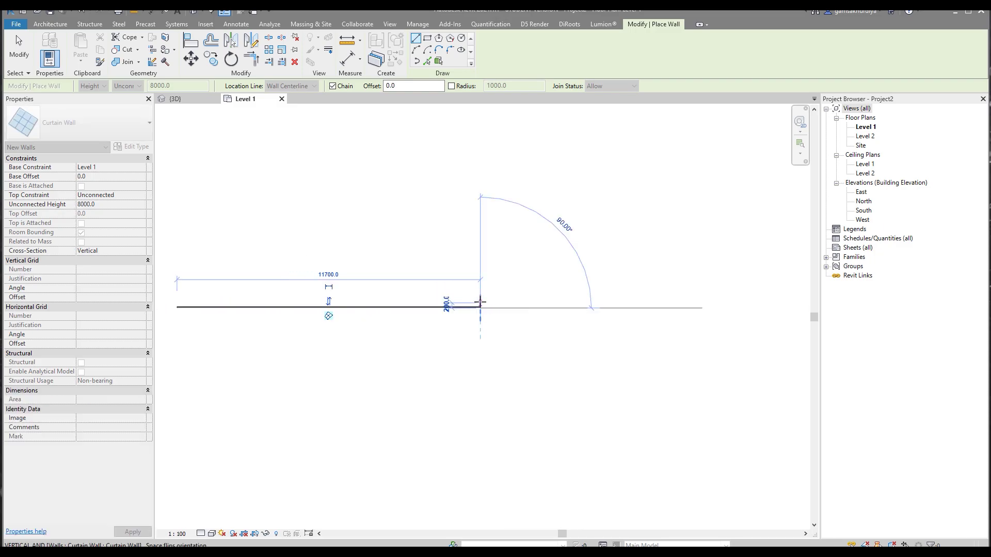
key(Escape)
key(Escape)
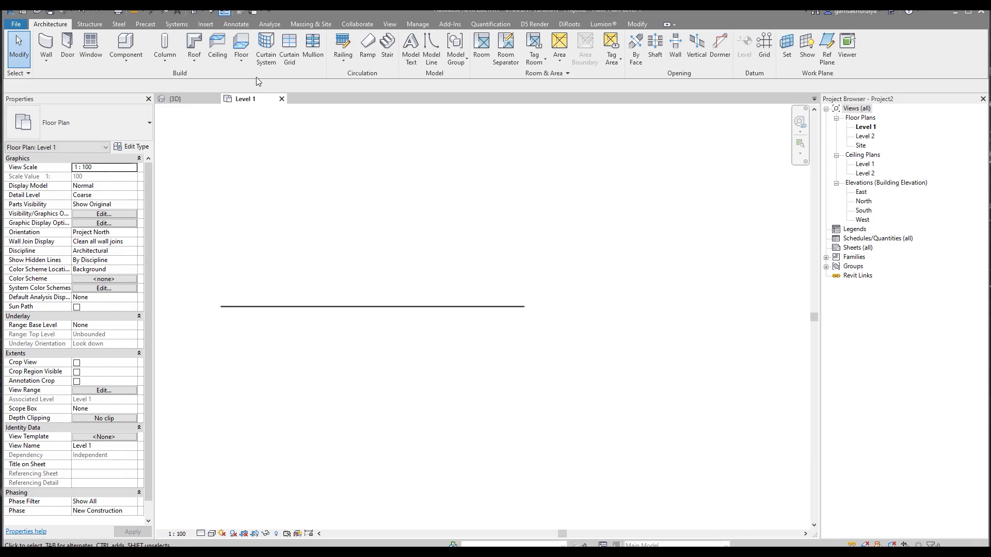
Step: Show the new wall front-on in the Default 3D View
click(194, 10)
shift+middle_drag(432, 359, 392, 310)
scroll(353, 294, up, 2)
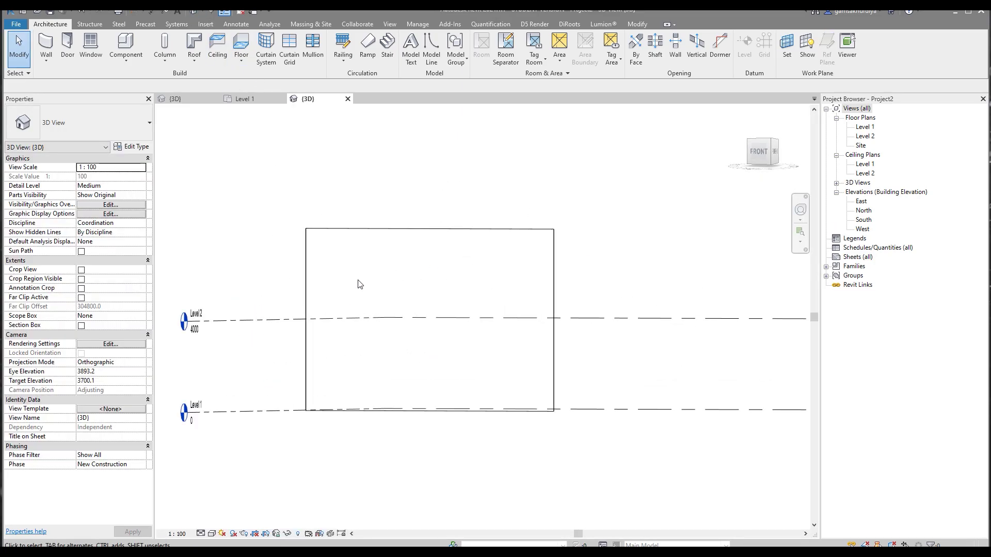
Step: Set the curtain wall's Top Constraint to 'Up to level: Level 2' and reselect it
click(480, 247)
mouse_move(481, 247)
shift+middle_down()
mouse_move(502, 216)
mouse_move(476, 228)
shift+middle_up()
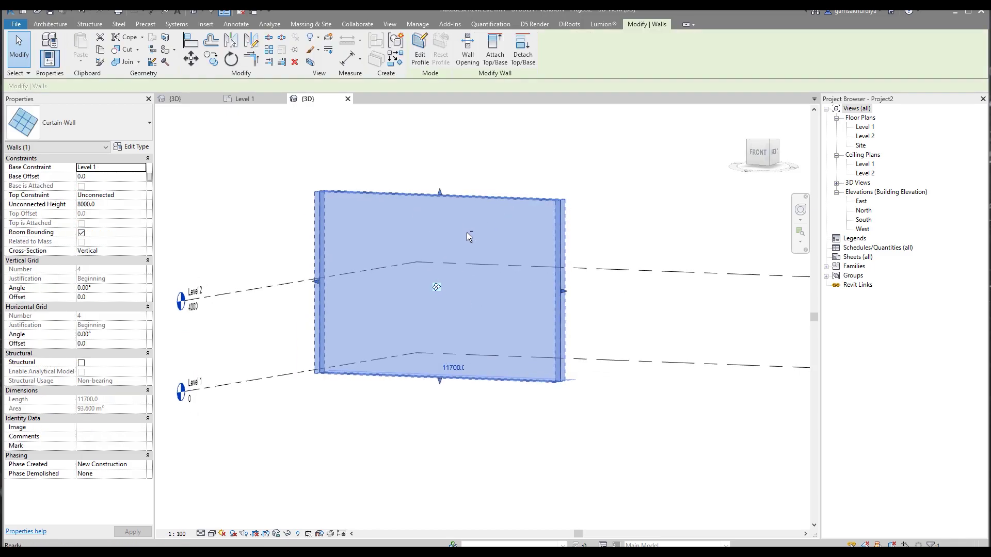
scroll(419, 273, up, 2)
middle_drag(355, 246, 389, 220)
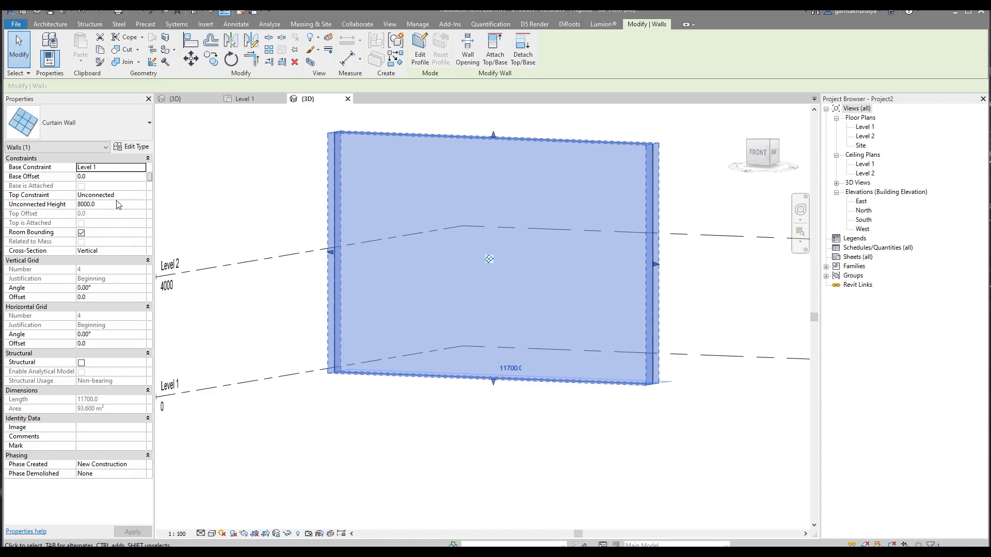
click(142, 195)
click(129, 223)
click(241, 224)
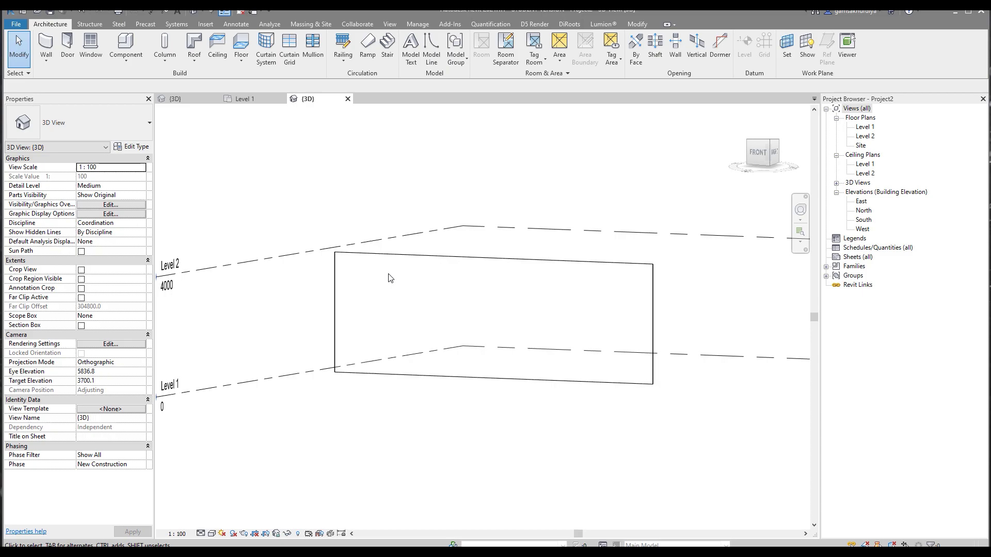
shift+middle_drag(458, 328, 425, 308)
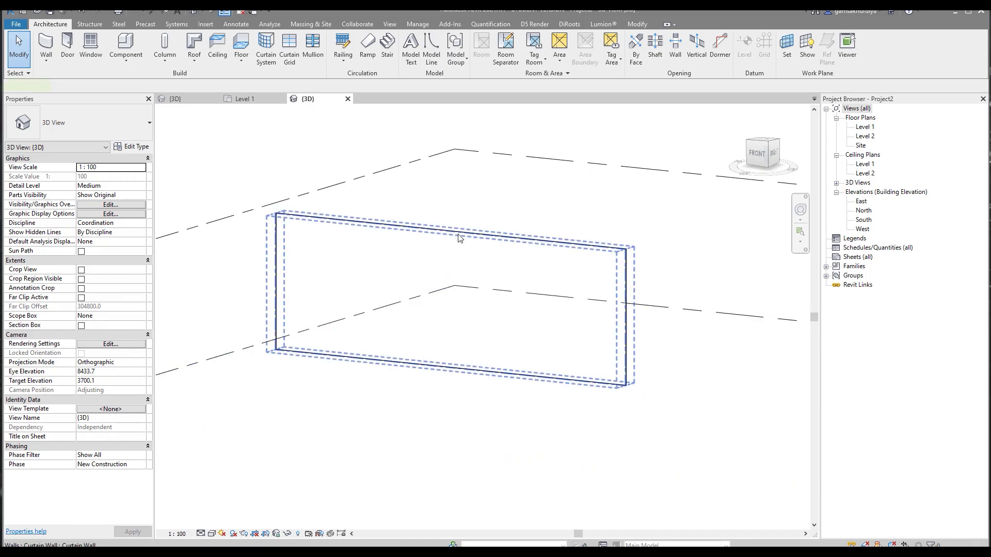
click(459, 242)
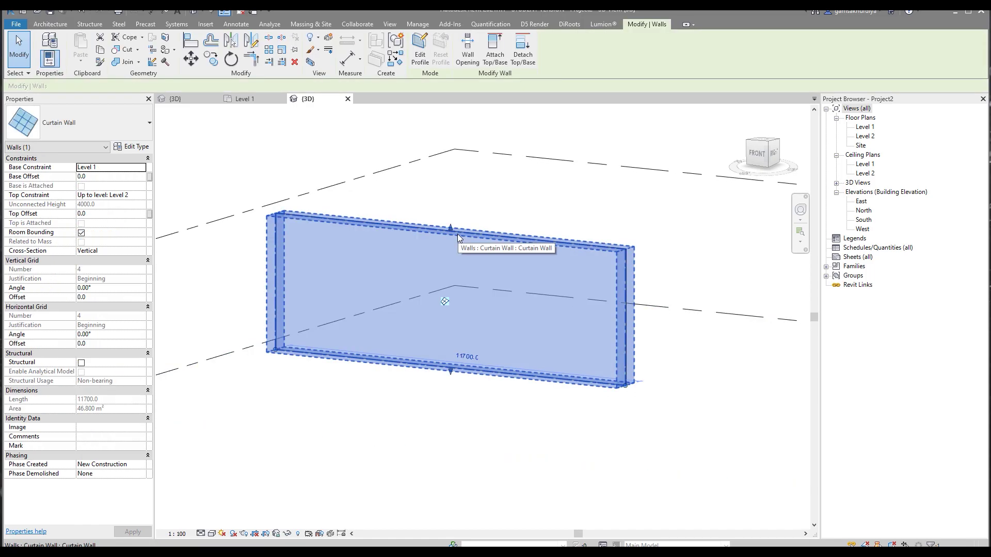
Step: Duplicate the Curtain Wall type as a new type named Symbolic
click(133, 146)
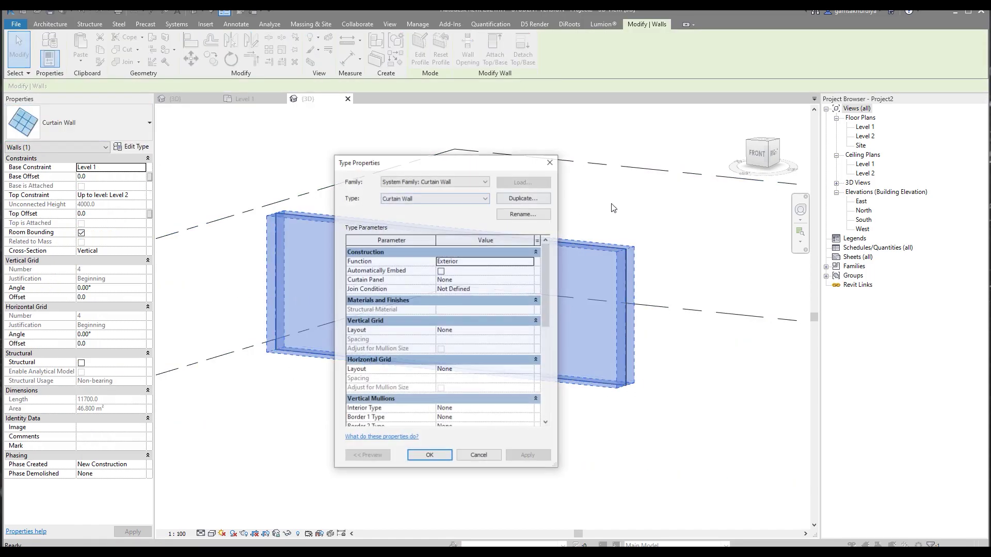
click(528, 197)
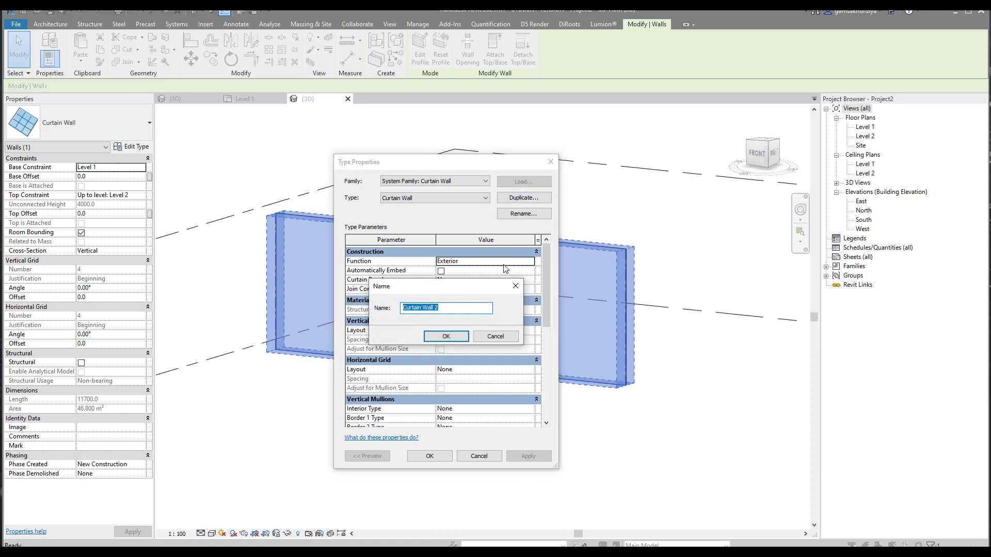
key(BackSpace)
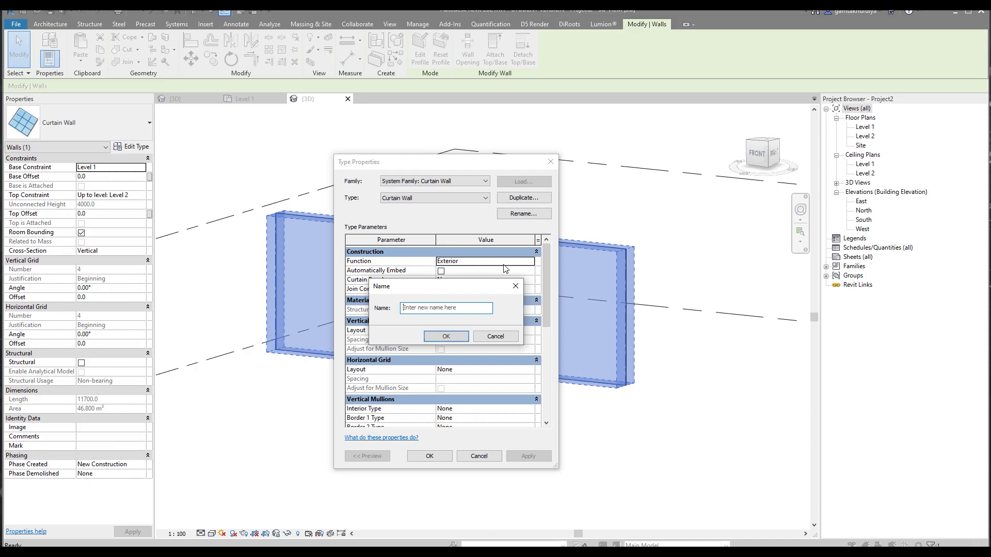
text(Symbolic)
key(Return)
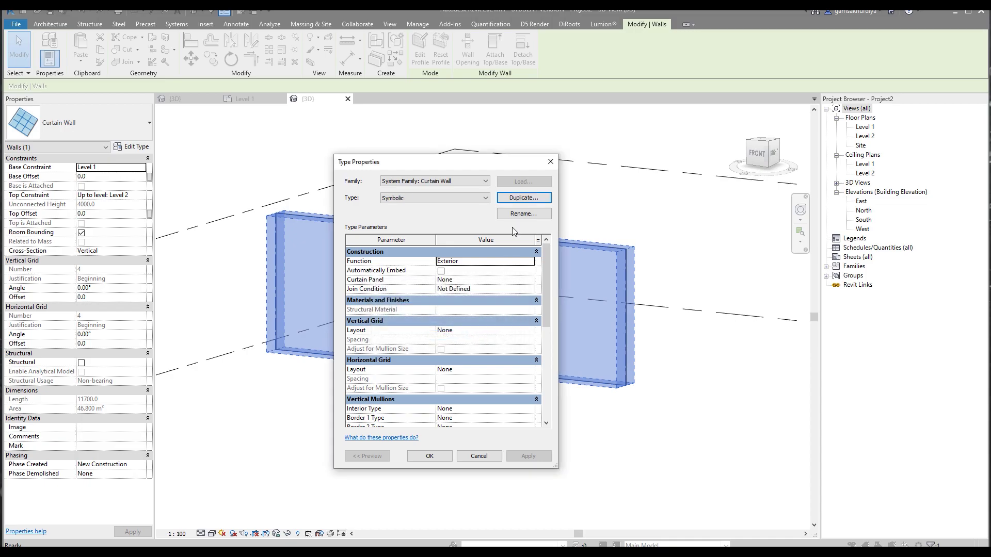
Step: Keep interior mullions at None and set the horizontal grid layout to Fixed Distance
drag(541, 266, 543, 317)
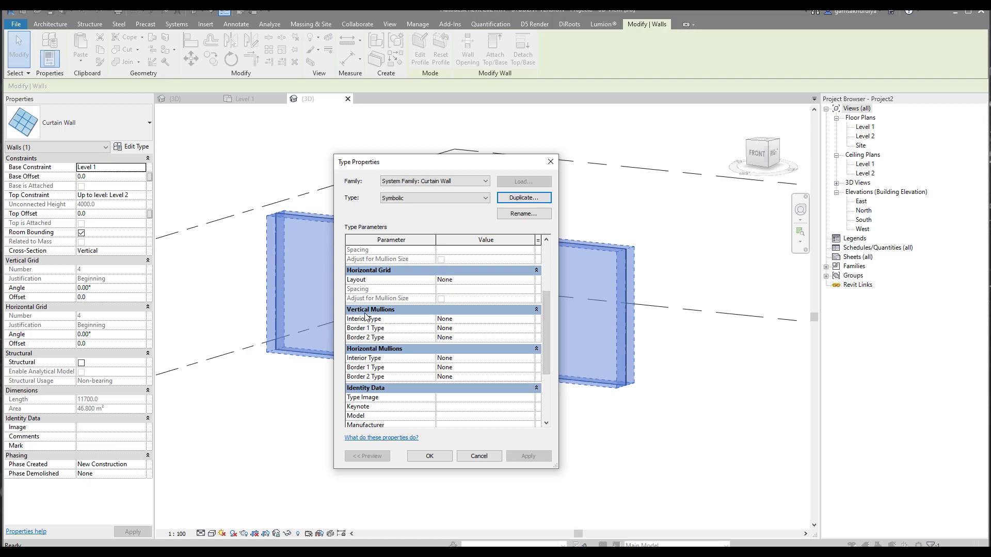
click(530, 319)
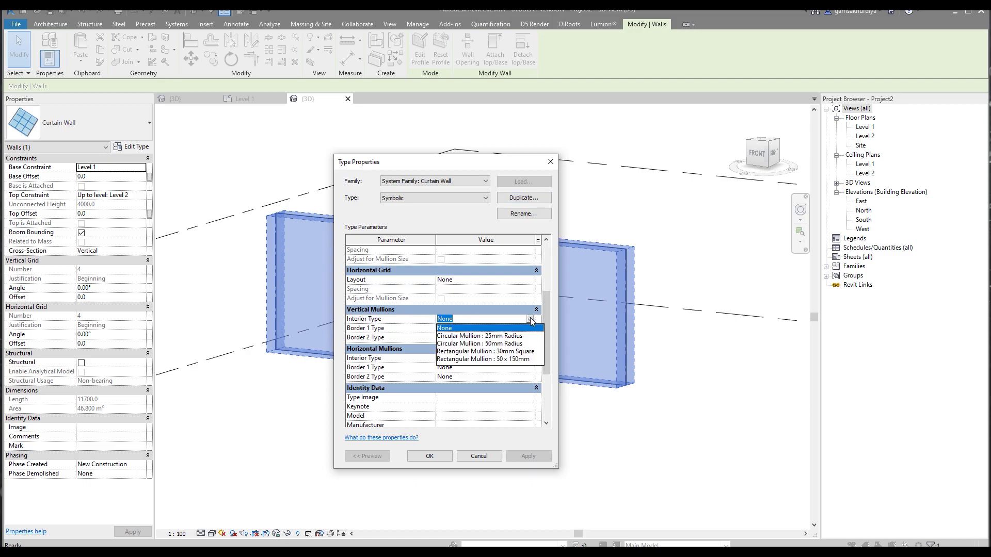
click(530, 319)
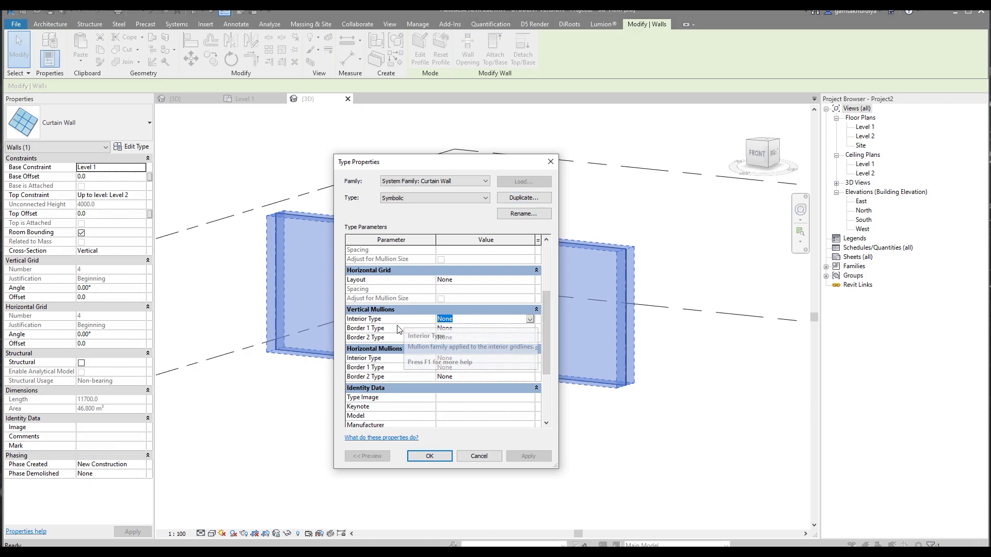
scroll(392, 315, up, 3)
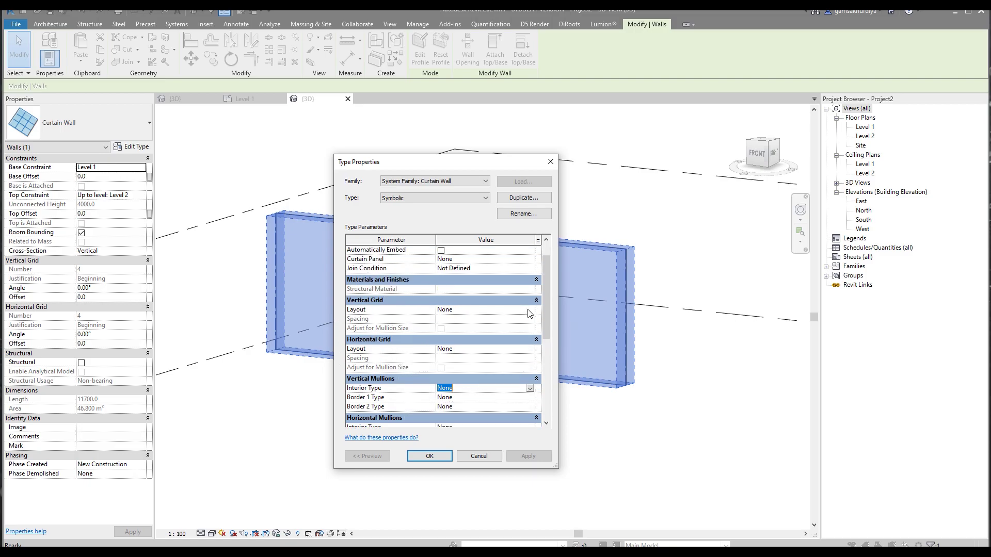
click(530, 310)
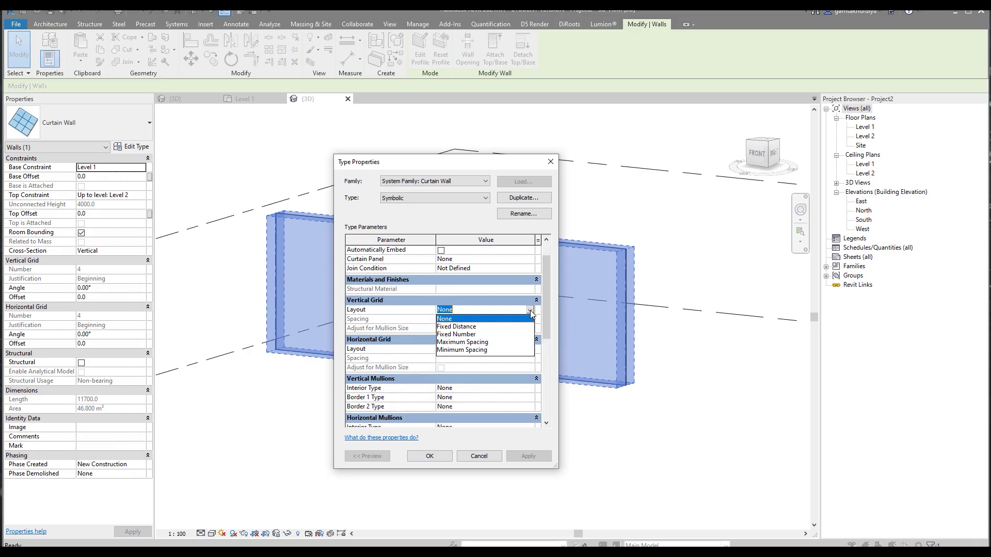
click(474, 335)
click(531, 351)
click(530, 349)
click(466, 366)
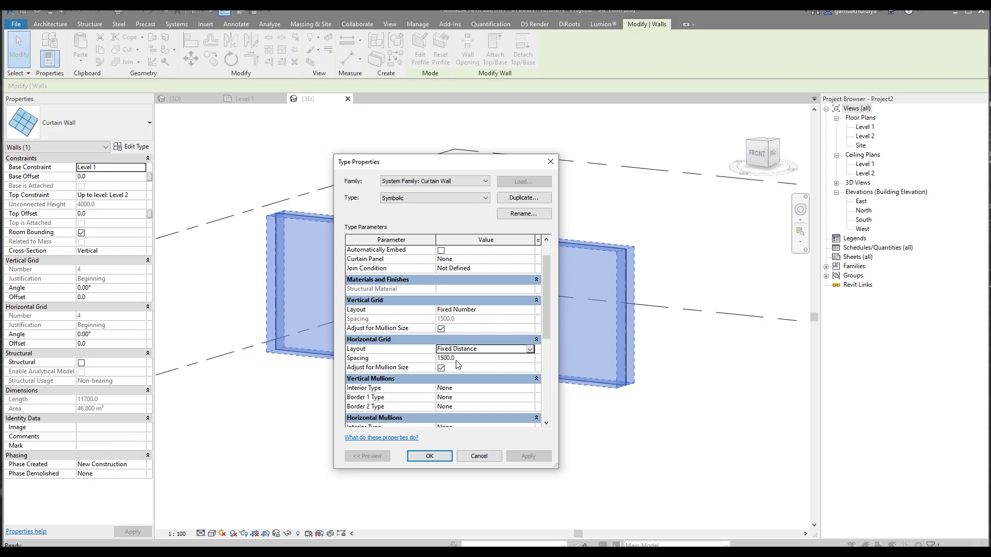
Step: Switch the vertical grid to Fixed Distance, give both grids 250 spacing, and apply
click(527, 310)
click(530, 310)
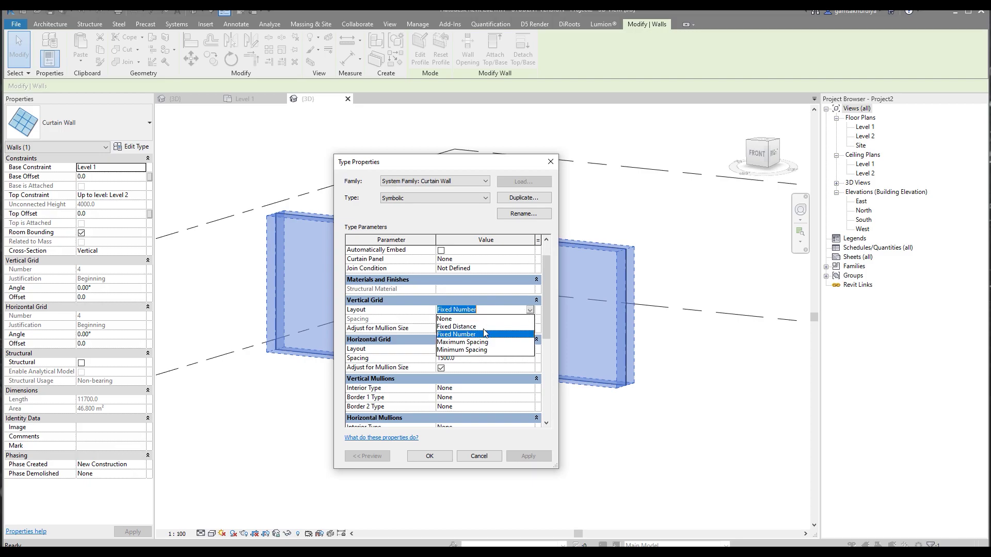
click(469, 326)
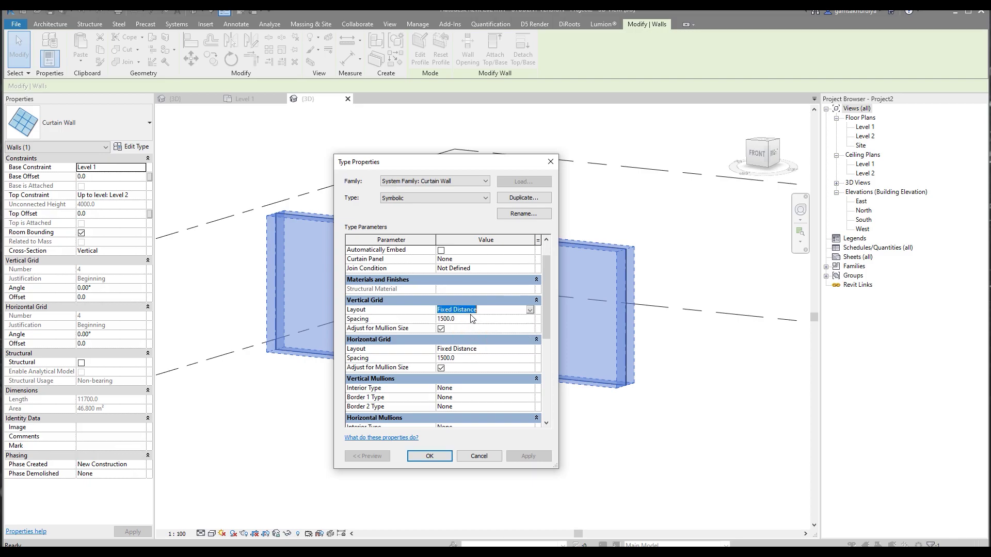
click(475, 320)
text(250)
click(480, 360)
text(2)
click(429, 457)
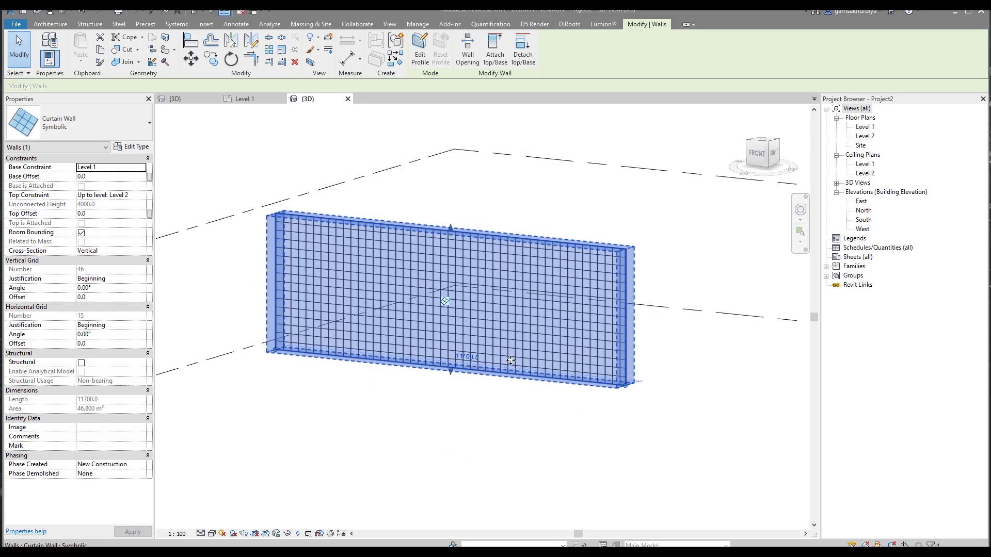
Step: Orbit around the gridded wall, then close the first {3D} view and save changes
click(357, 422)
shift+middle_drag(540, 429, 376, 336)
scroll(310, 280, up, 4)
shift+middle_drag(310, 279, 217, 233)
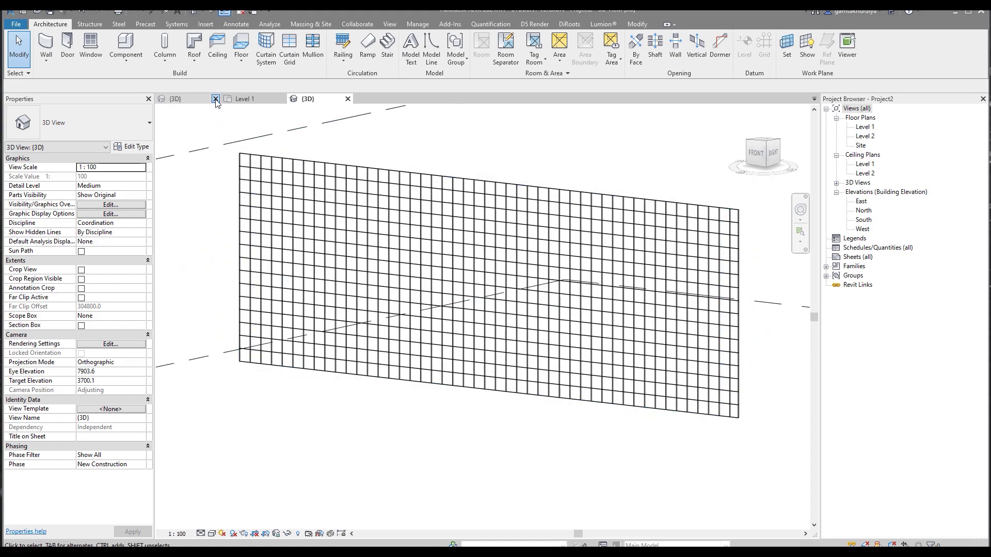
click(216, 98)
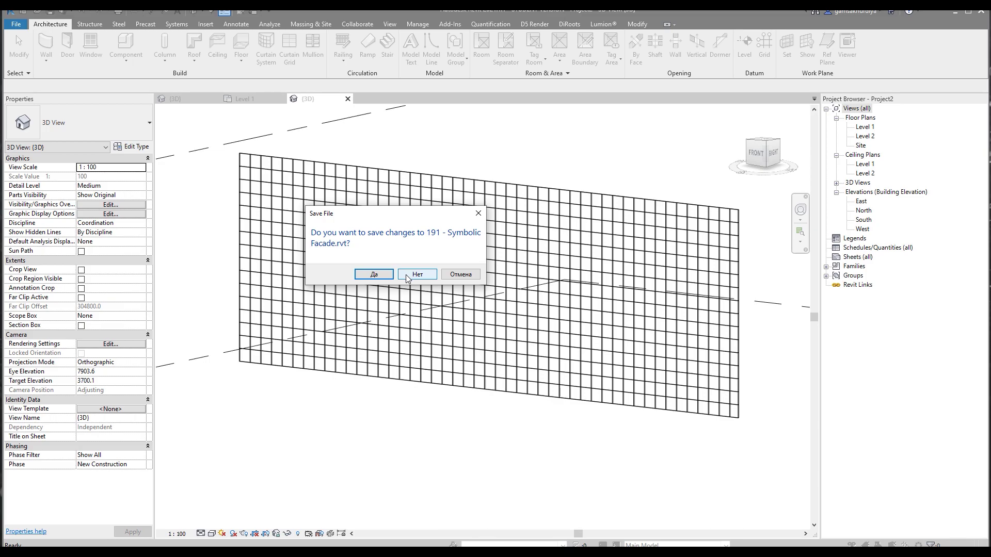
click(373, 274)
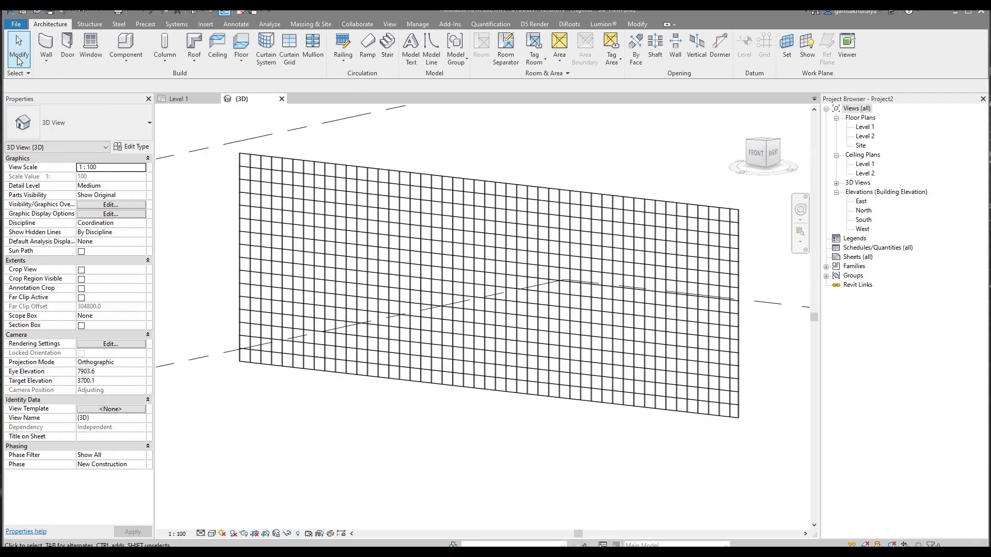
Step: Close Level 1 and create a new family from English > Metric Curtain Wall Panel.rft
click(215, 99)
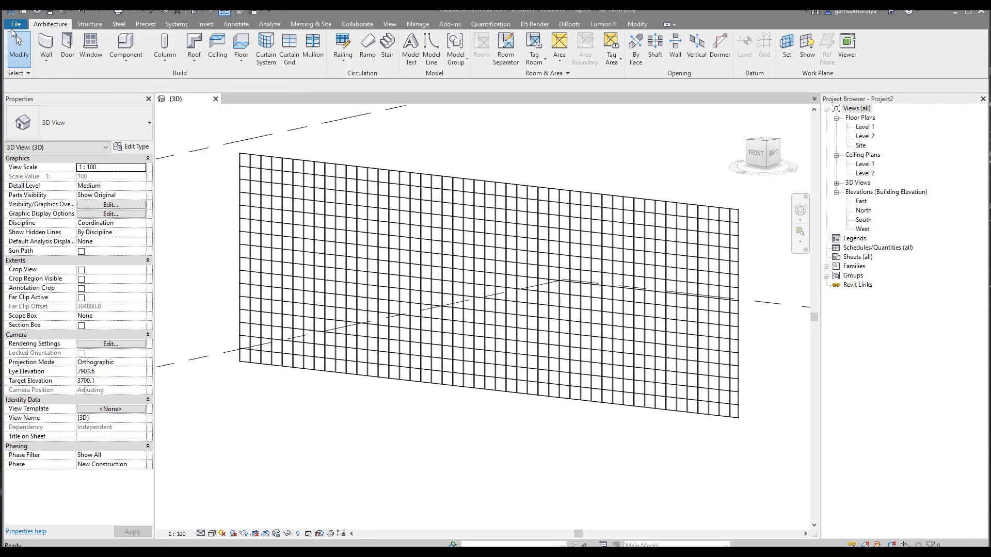
click(16, 24)
mouse_move(62, 64)
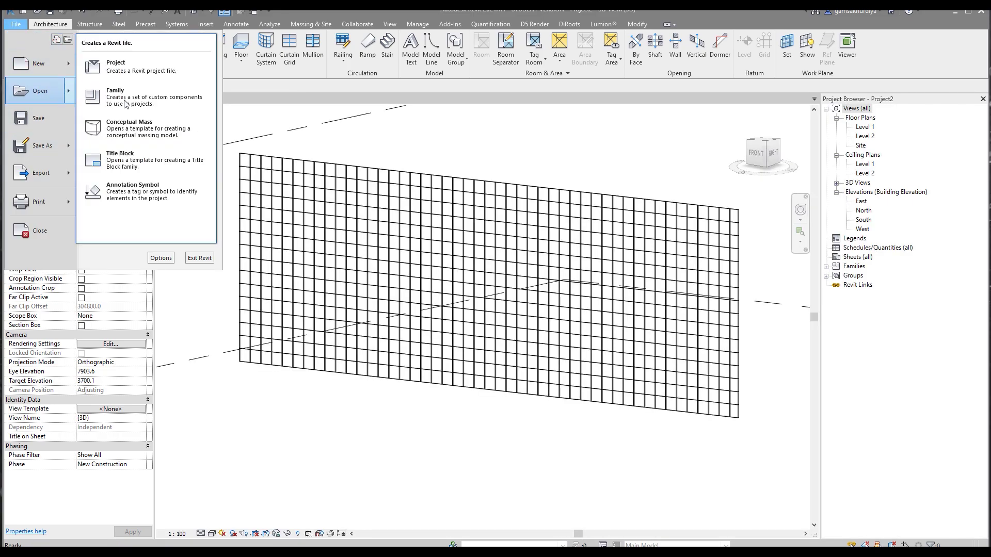
click(169, 103)
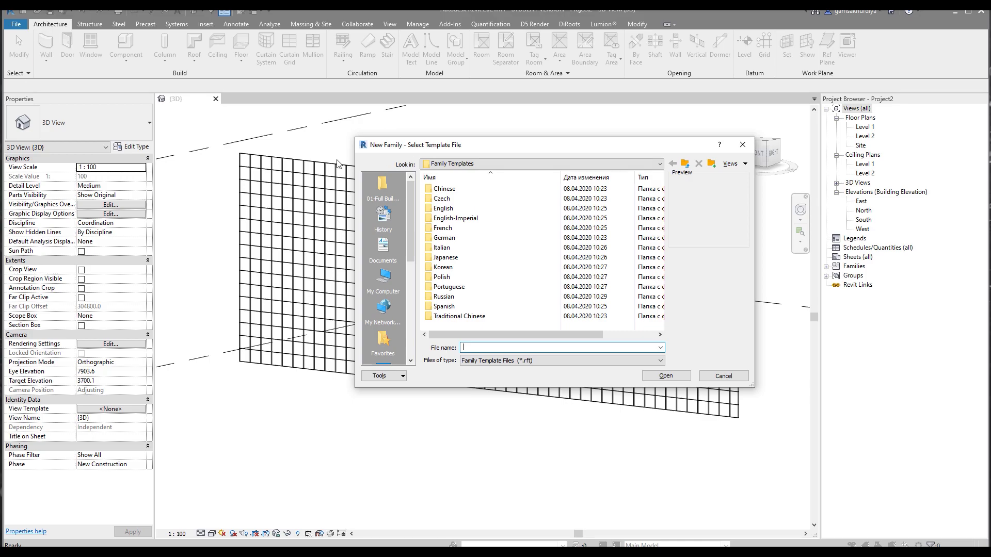
double_click(442, 208)
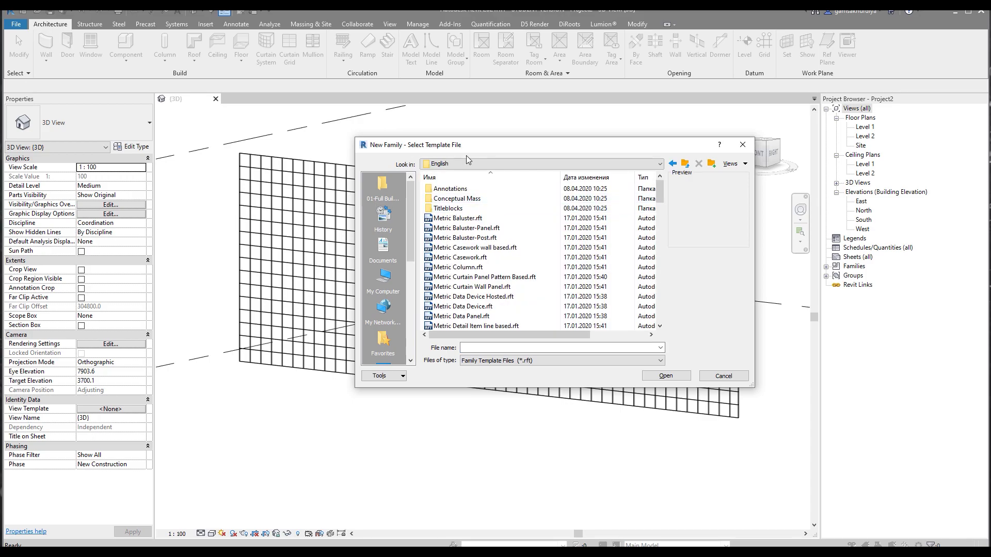
drag(479, 149, 578, 139)
scroll(619, 222, down, 3)
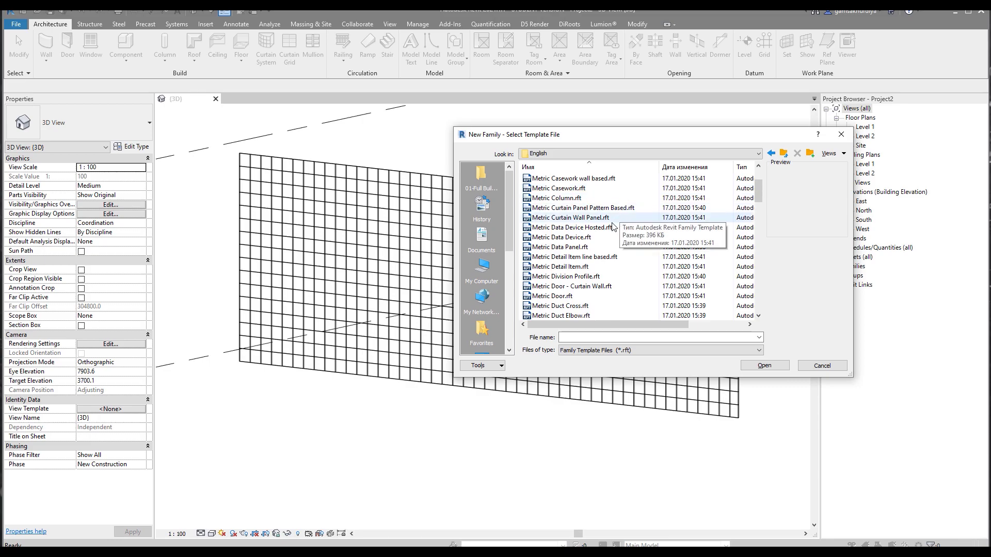
click(567, 218)
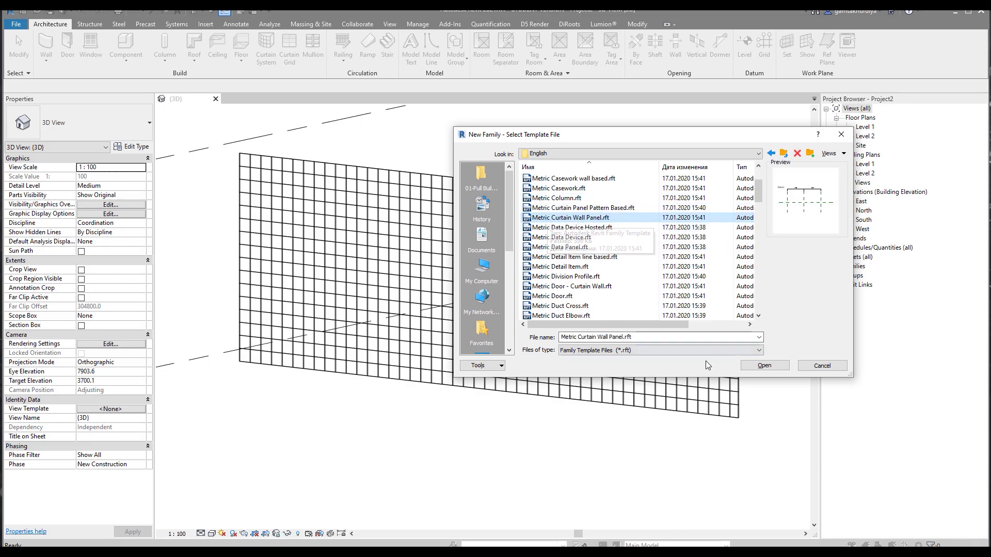
click(765, 366)
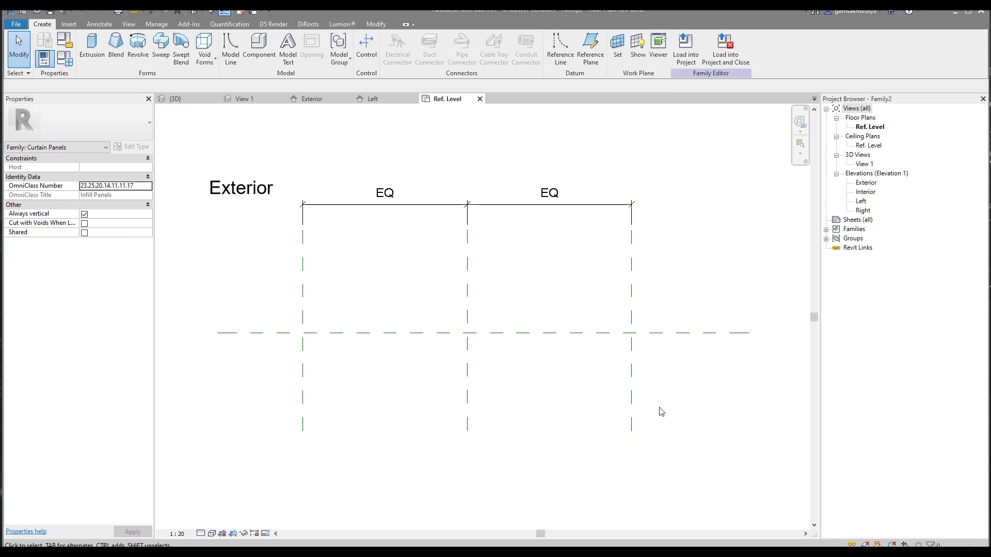
Step: In the Exterior elevation, move the Top reference plane to 250 above Ref. Level
double_click(870, 187)
middle_drag(412, 316, 448, 263)
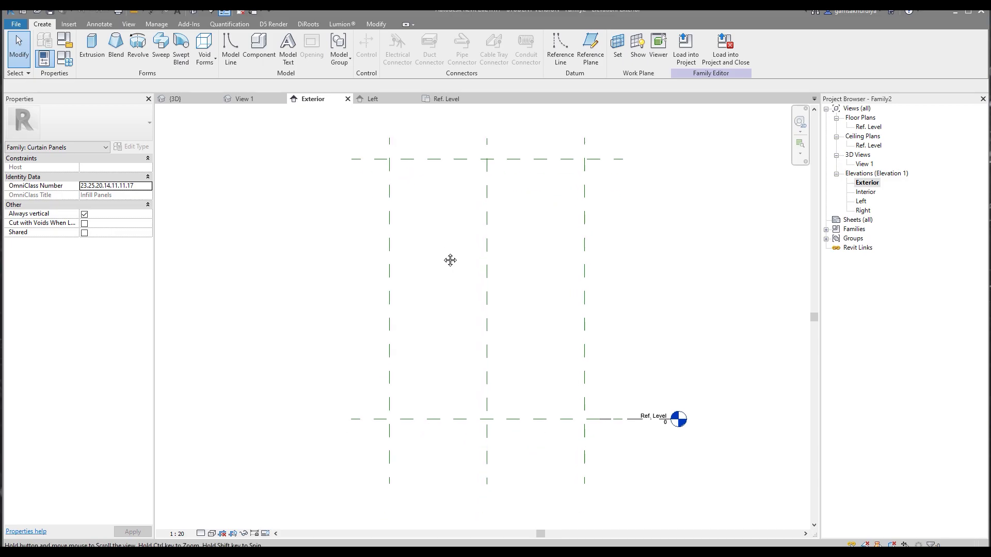
click(423, 160)
click(564, 287)
text(250)
key(Return)
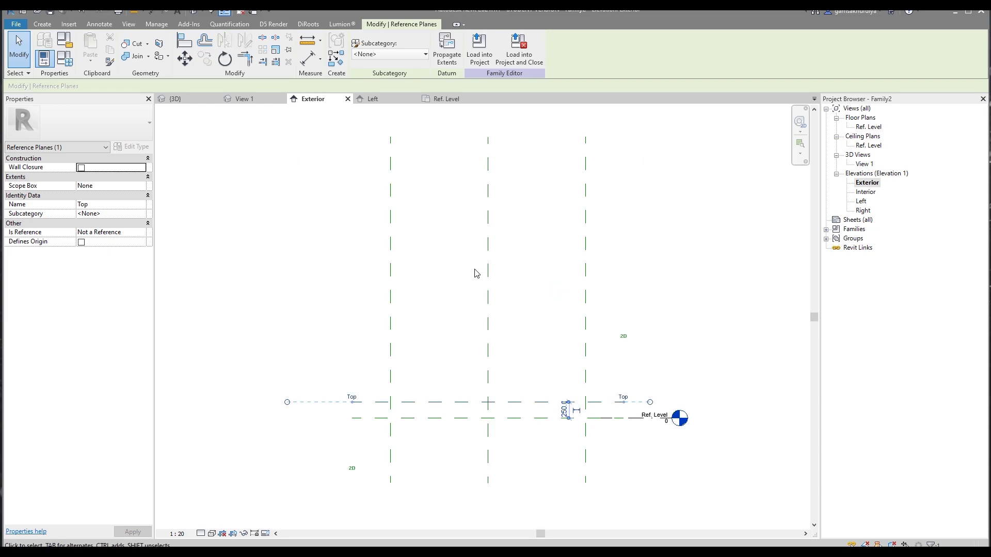
key(Escape)
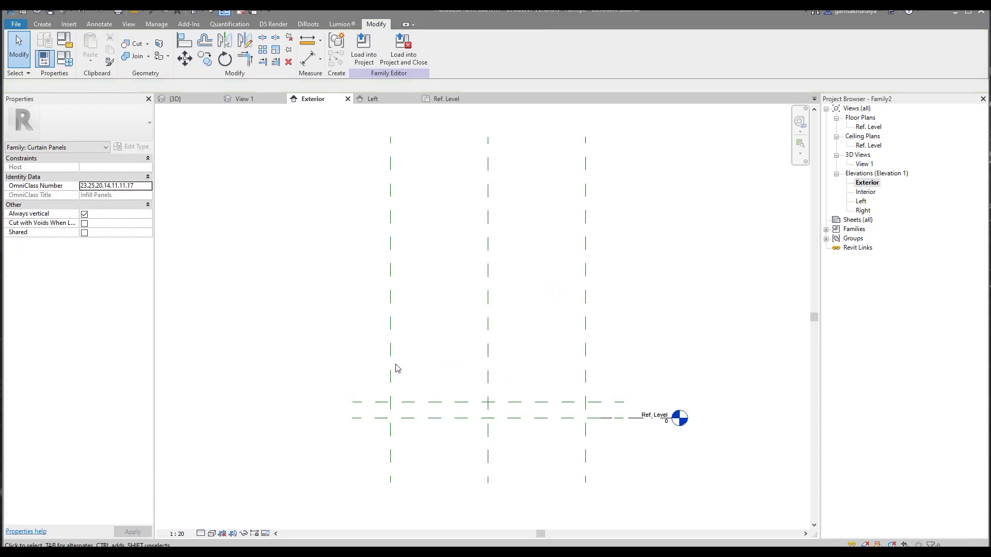
Step: Offset the Right reference plane by 175
click(390, 368)
click(438, 198)
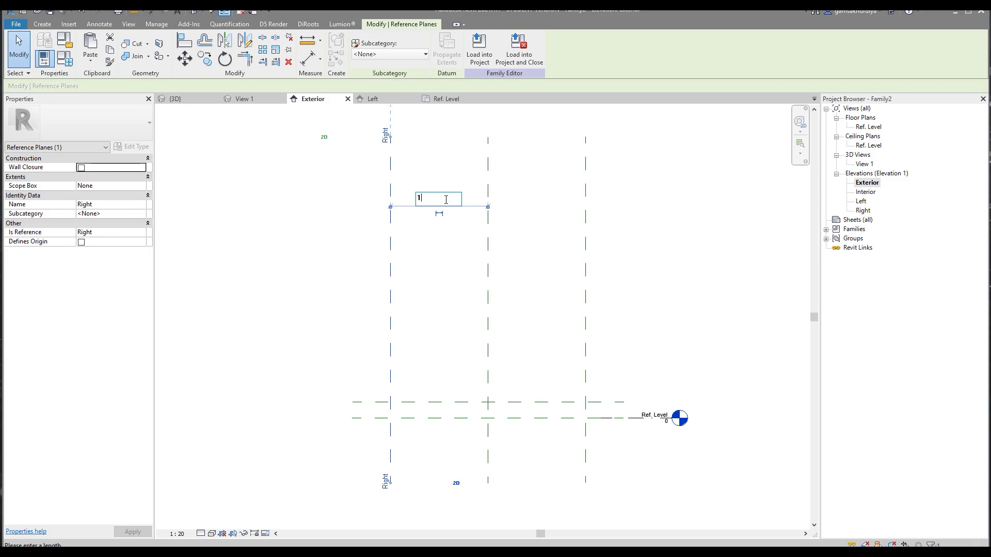
text(175)
key(Return)
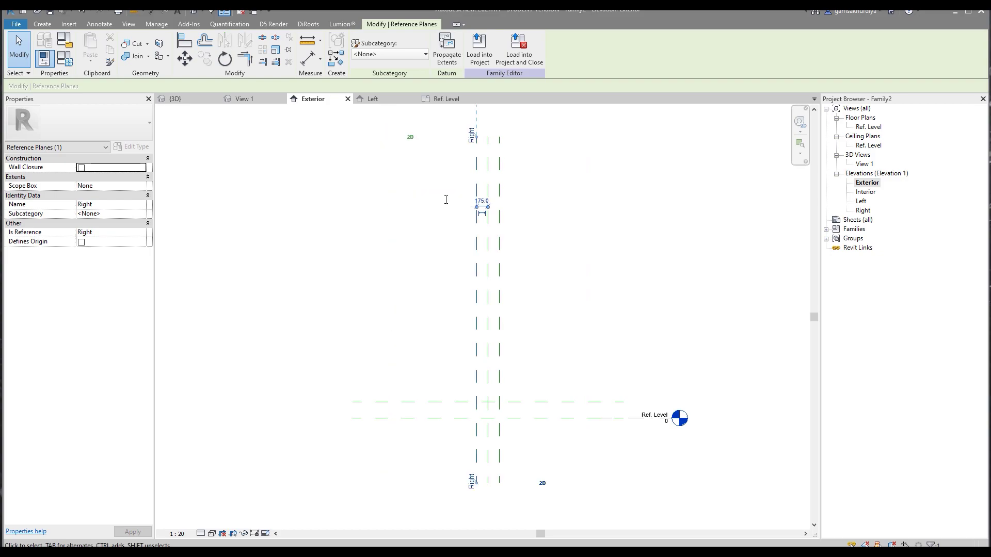
key(Escape)
scroll(516, 392, up, 5)
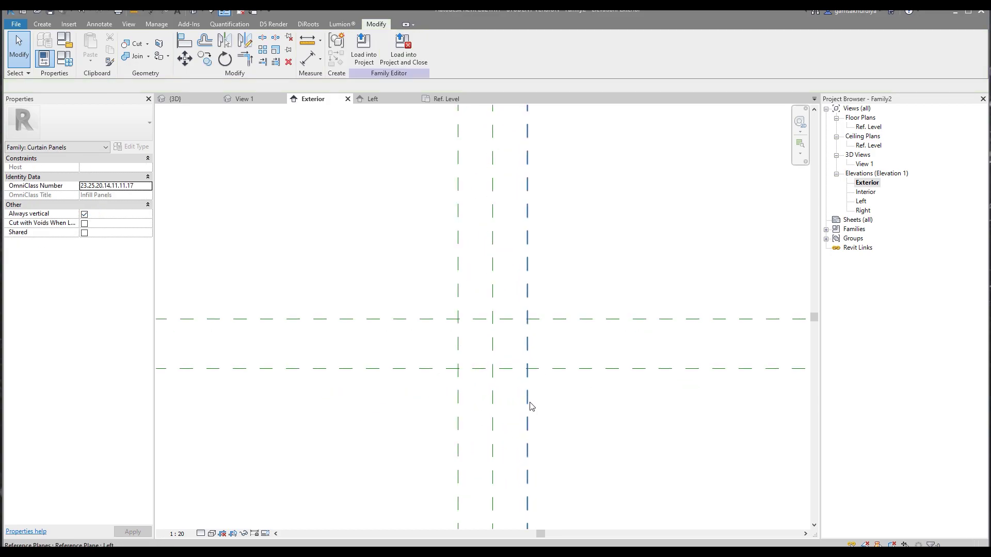
mouse_move(480, 309)
middle_down()
mouse_move(457, 301)
mouse_move(449, 317)
middle_up()
Step: Start an aligned dimension between the left and right planes, then cancel it
key(d)
key(i)
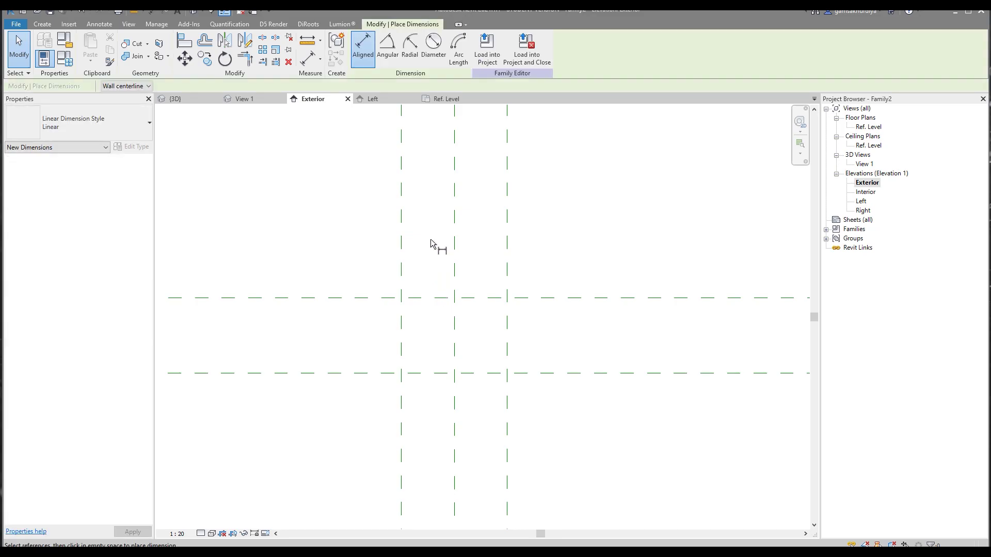
click(405, 247)
click(510, 252)
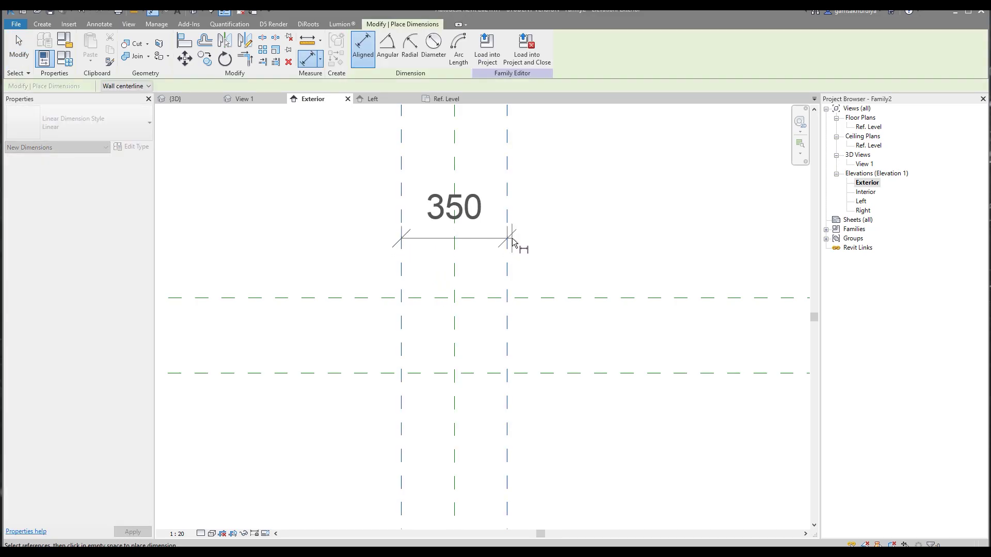
key(Escape)
key(Escape)
Step: Change the Right plane's 175 distance to 100
click(402, 269)
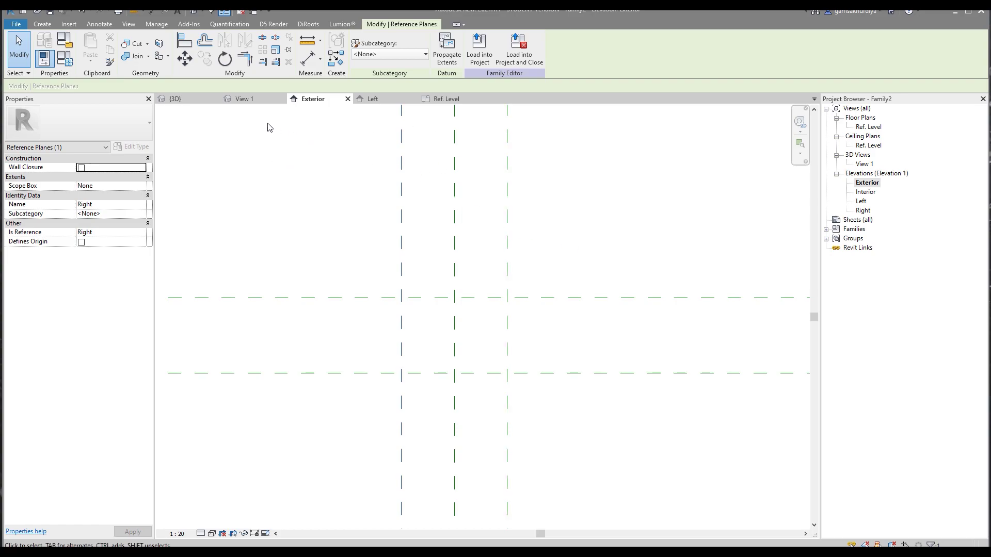
scroll(414, 238, down, 5)
middle_drag(413, 238, 475, 345)
scroll(457, 170, up, 2)
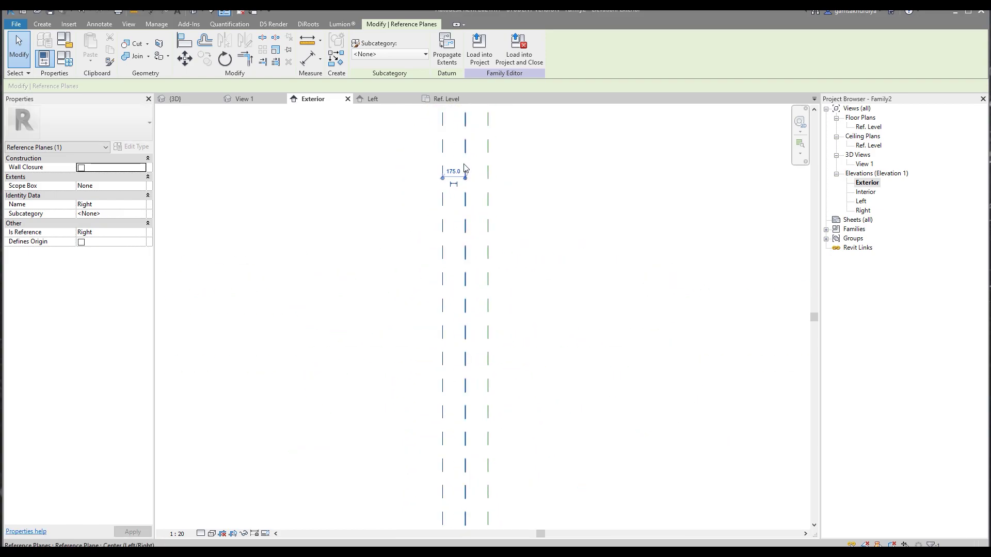
click(457, 170)
text(100)
key(Return)
scroll(553, 223, down, 2)
scroll(436, 315, up, 2)
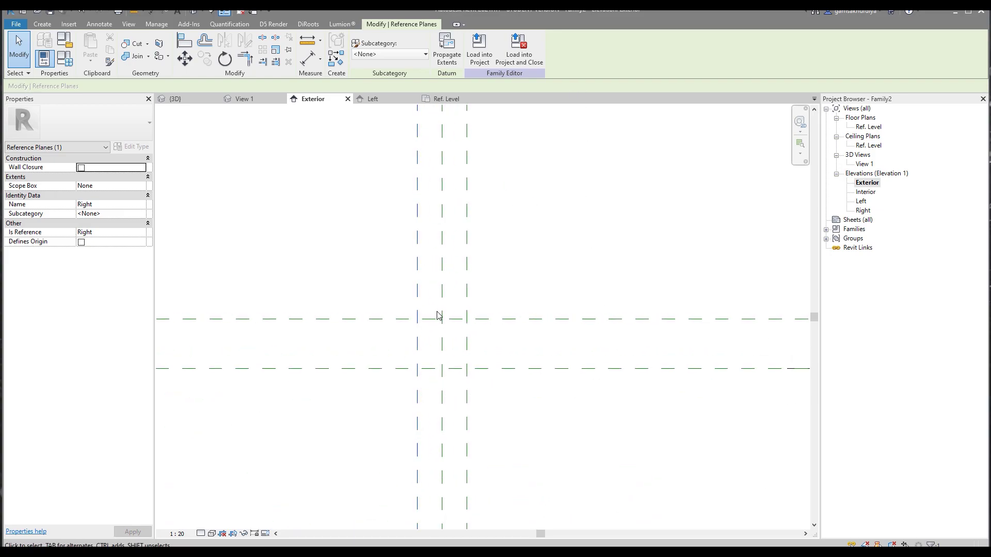
scroll(436, 316, up, 1)
Step: Place a temporary 250 aligned dimension between the horizontal planes, then delete it
key(Escape)
key(d)
key(i)
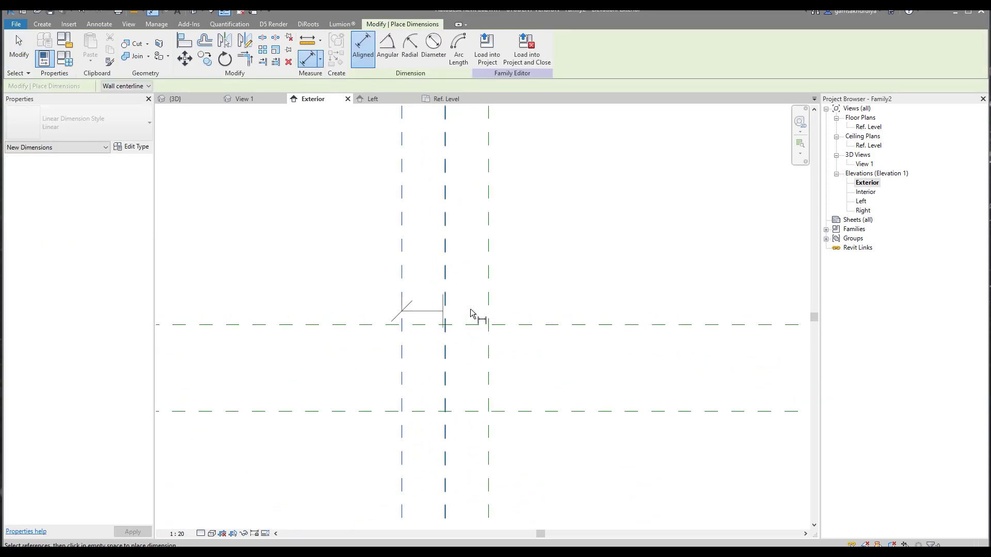
key(Escape)
click(382, 325)
click(380, 417)
click(362, 454)
key(Escape)
key(Escape)
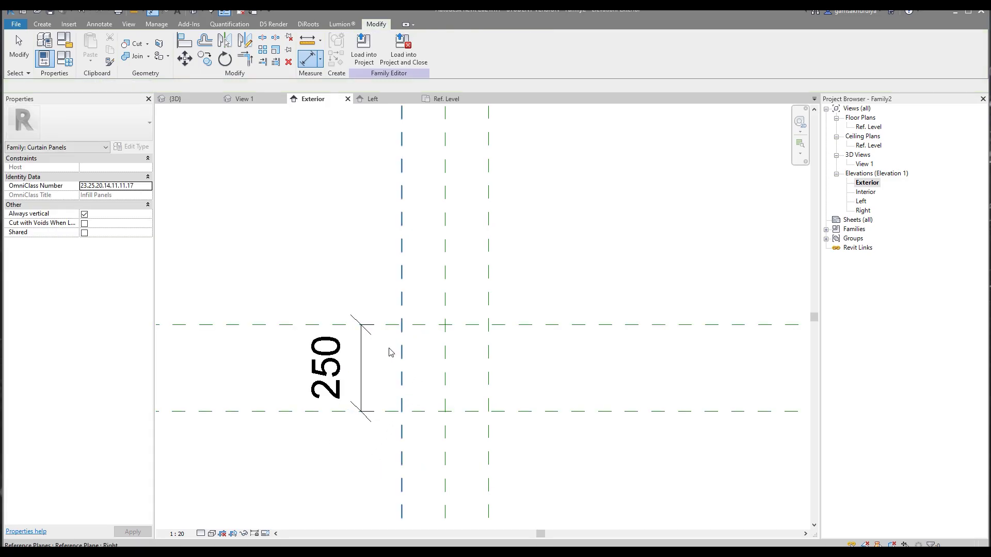
click(361, 372)
key(Delete)
scroll(374, 232, up, 2)
middle_drag(413, 262, 374, 233)
Step: Start a solid extrusion and sketch the outer rectangle
click(40, 25)
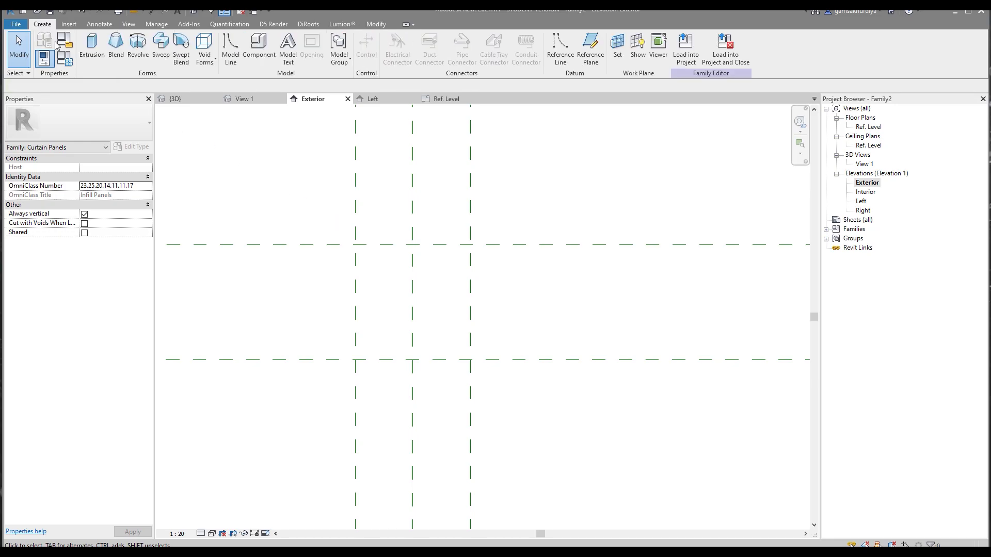
click(100, 48)
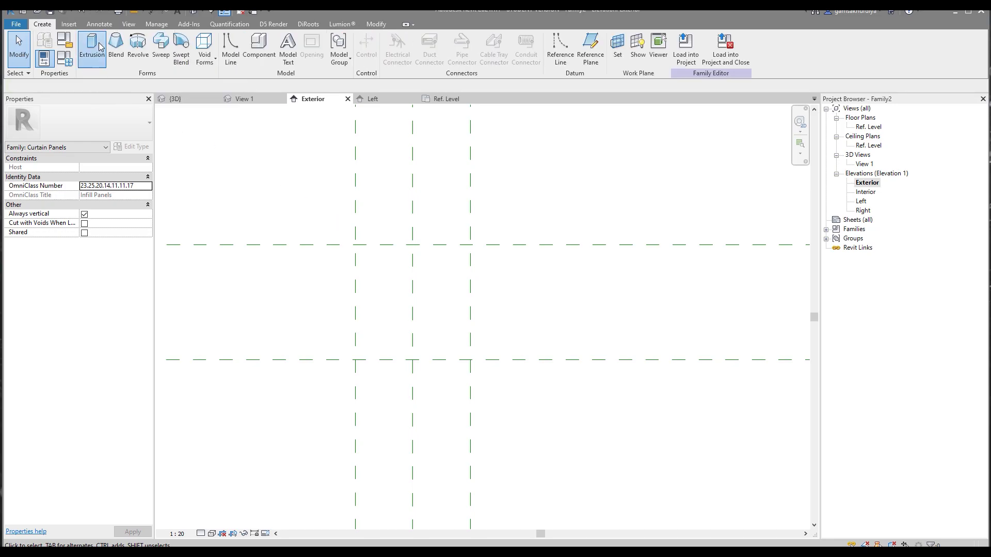
scroll(393, 305, up, 3)
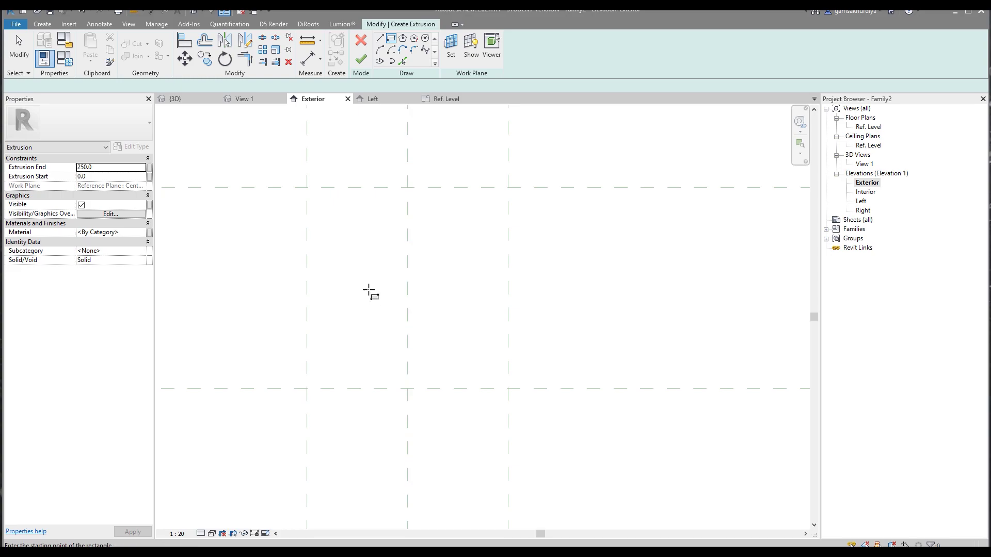
click(318, 203)
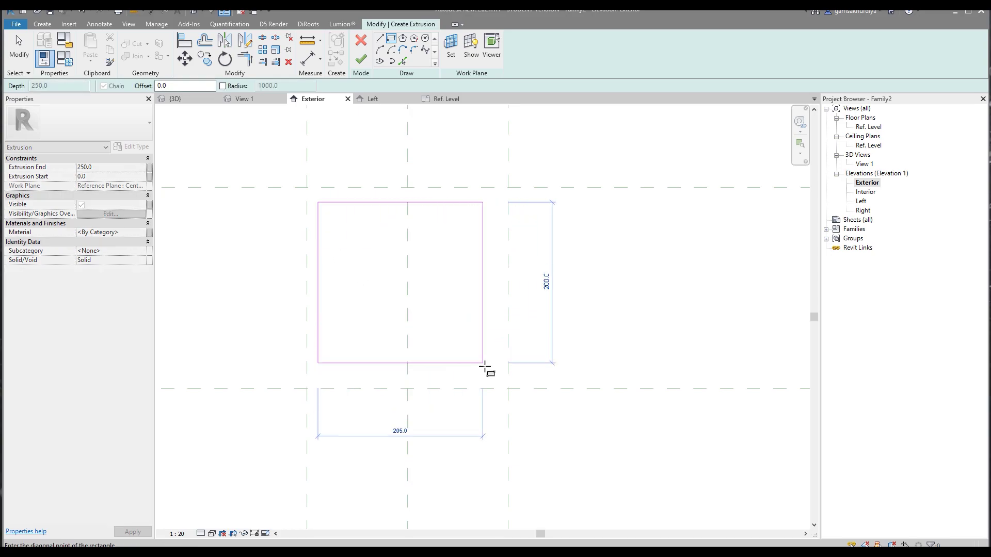
click(494, 371)
key(Escape)
Step: Align the rectangle's top, left, bottom and right edges to the four reference planes with AL
key(a)
key(l)
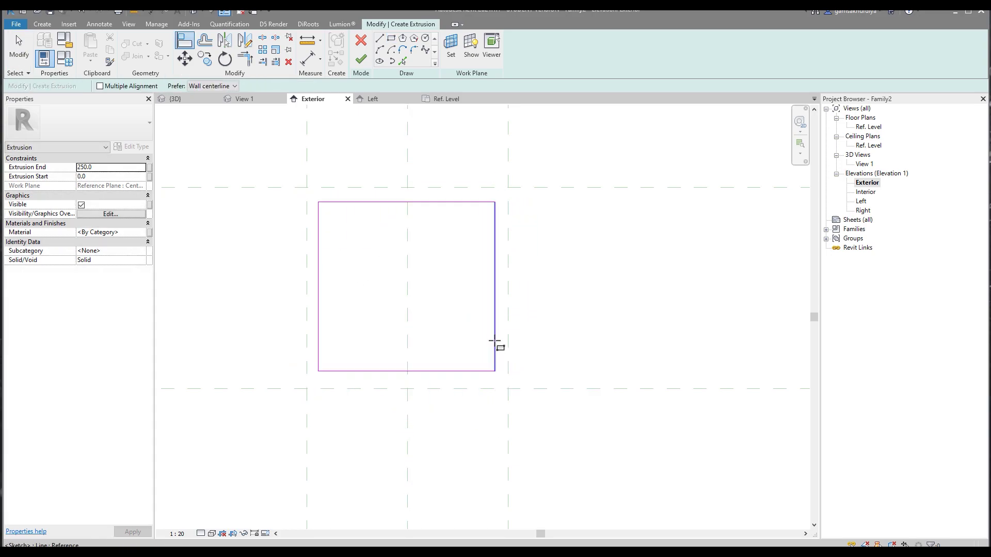
click(458, 188)
click(466, 203)
click(308, 243)
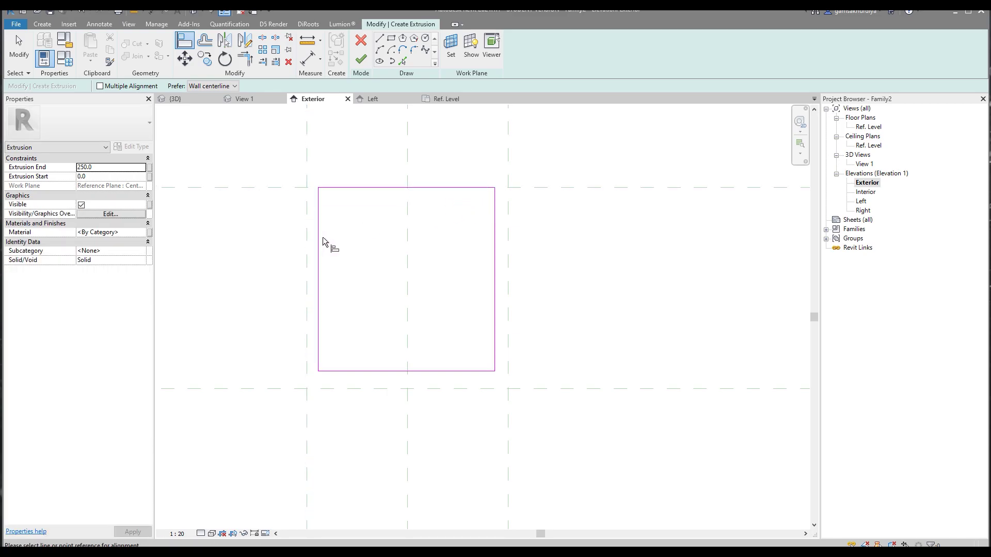
click(318, 260)
click(349, 388)
click(354, 371)
click(507, 345)
click(494, 331)
key(Escape)
Step: Draw a smaller inner rectangle inside the outer one
middle_drag(360, 245, 330, 216)
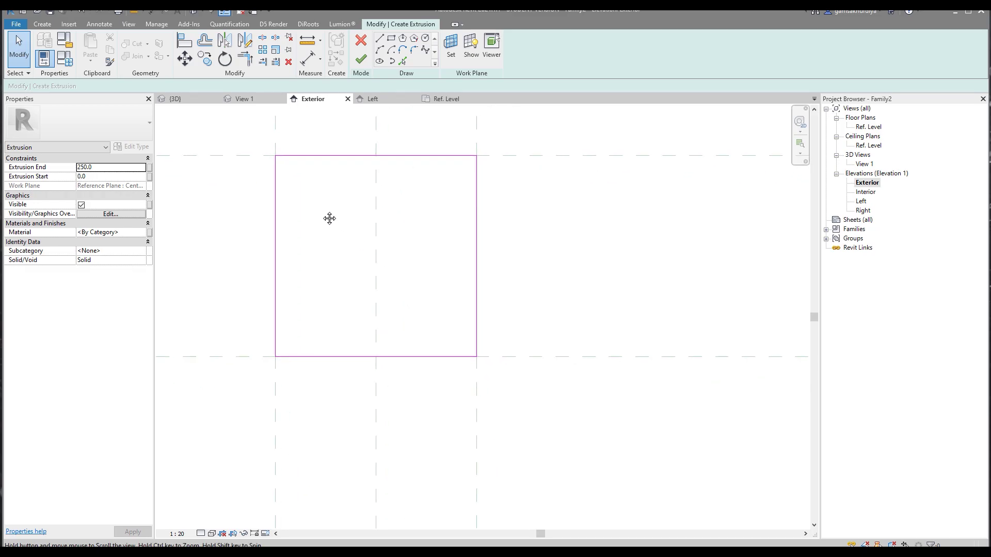
click(391, 39)
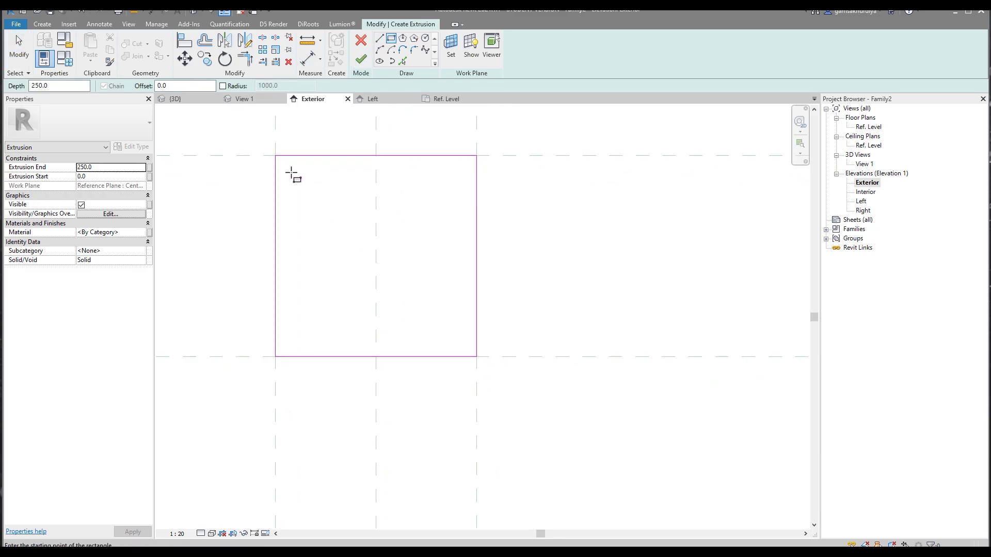
click(291, 173)
click(464, 341)
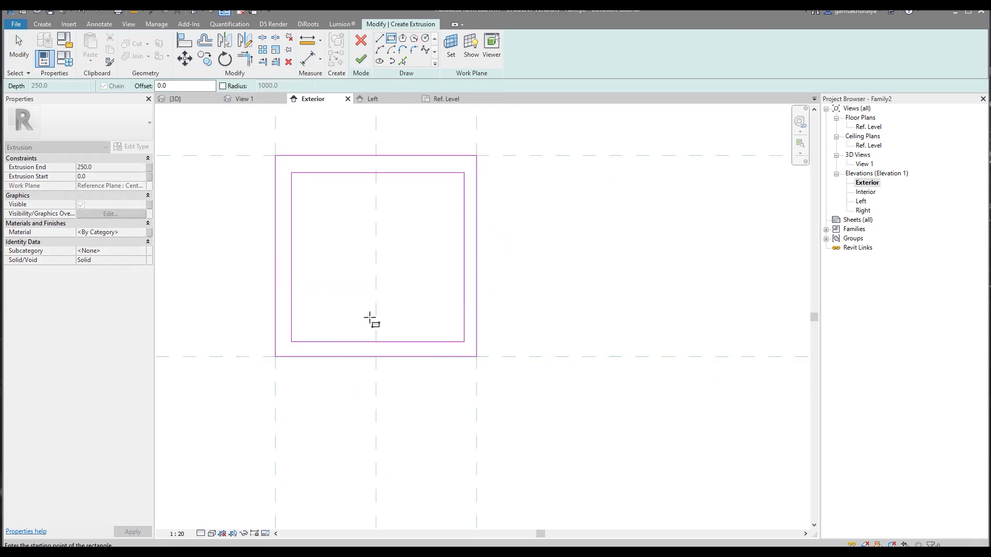
key(Escape)
Step: Dimension the 20 gap from the left reference plane to the inner edge, and set the view scale to 1:10
key(d)
key(i)
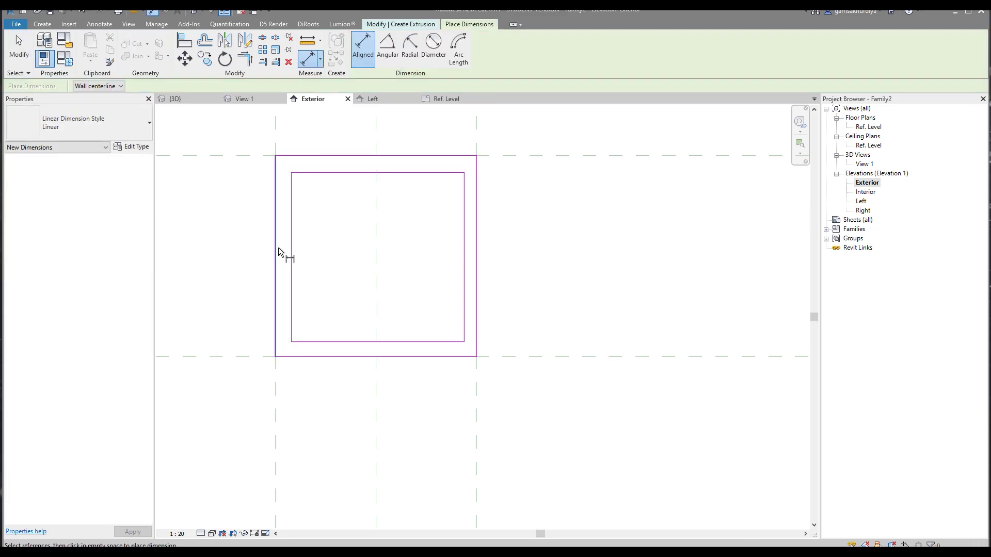
mouse_move(284, 243)
middle_down()
mouse_move(303, 203)
mouse_move(345, 183)
mouse_move(345, 231)
middle_up()
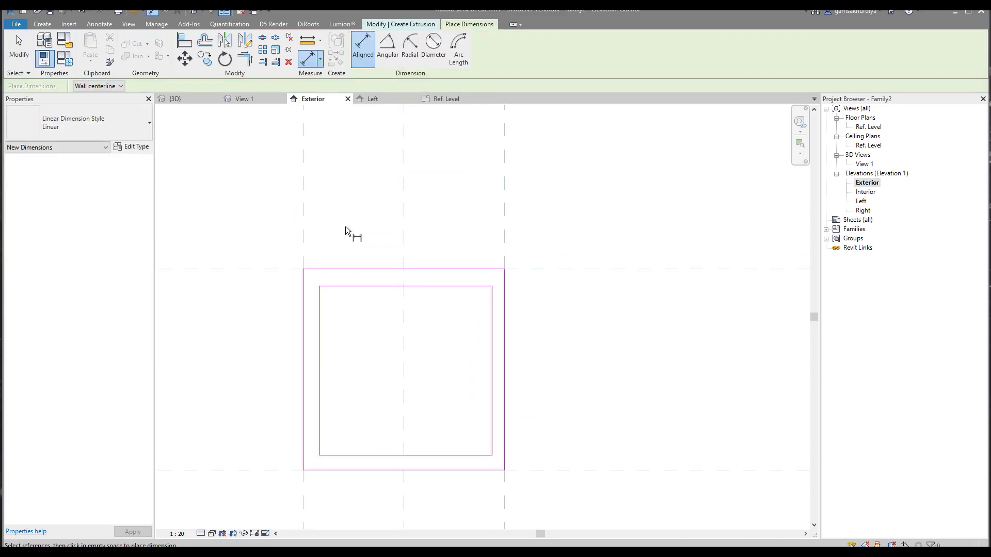
click(304, 232)
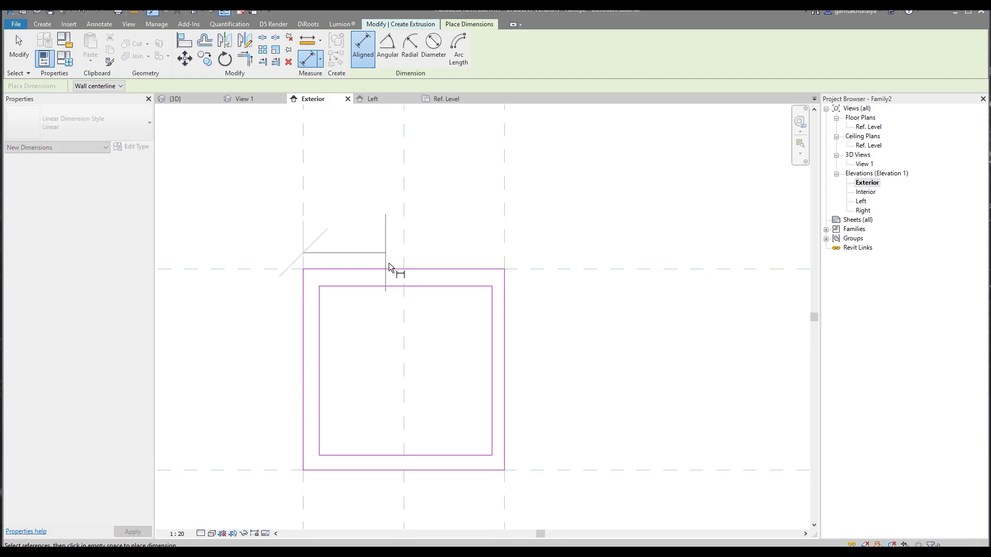
click(319, 354)
click(309, 233)
middle_drag(320, 291, 295, 368)
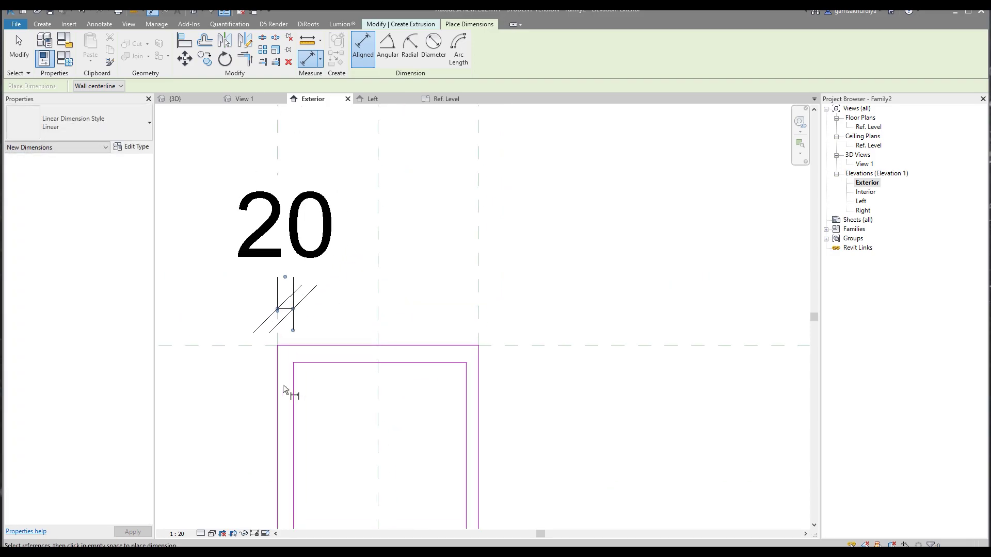
click(182, 535)
click(193, 419)
middle_drag(287, 409, 361, 300)
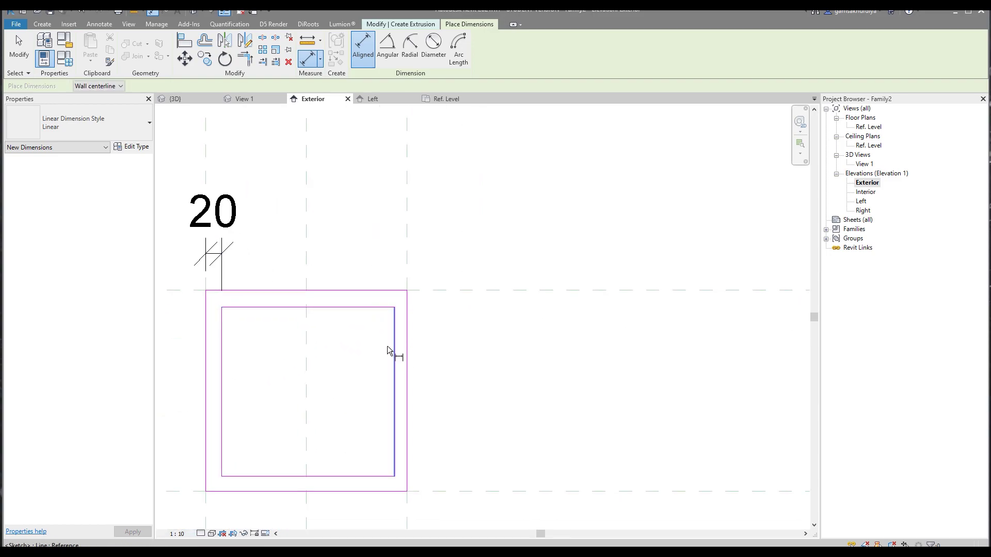
Step: Dimension the 21 top gap and the 19 bottom gap to the inner rectangle
click(431, 290)
click(388, 308)
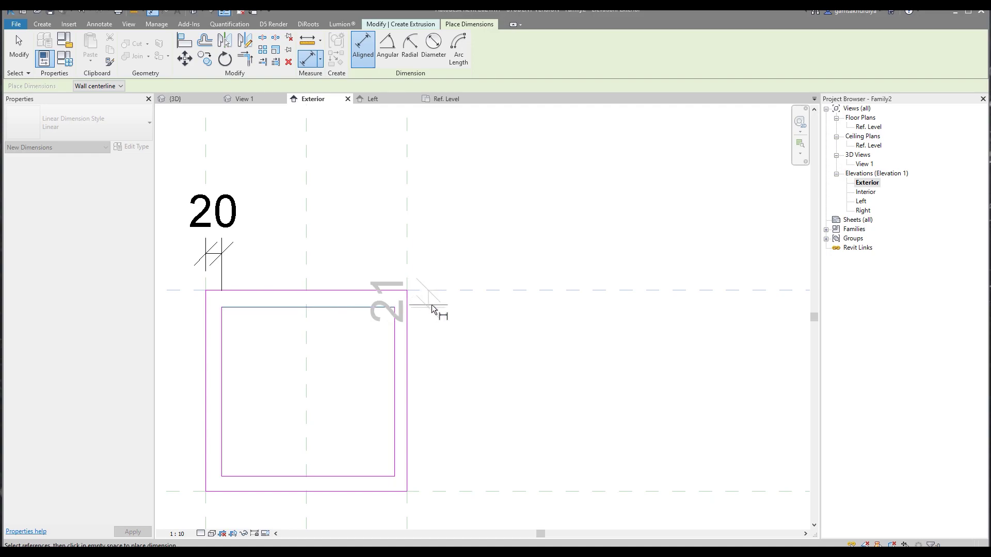
click(460, 309)
middle_drag(510, 380, 554, 261)
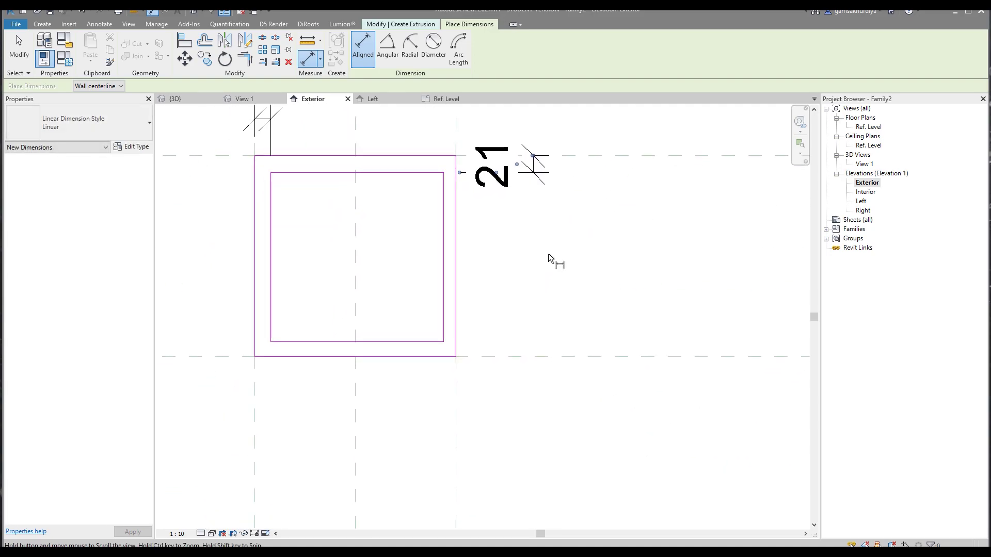
middle_drag(208, 362, 239, 366)
click(544, 360)
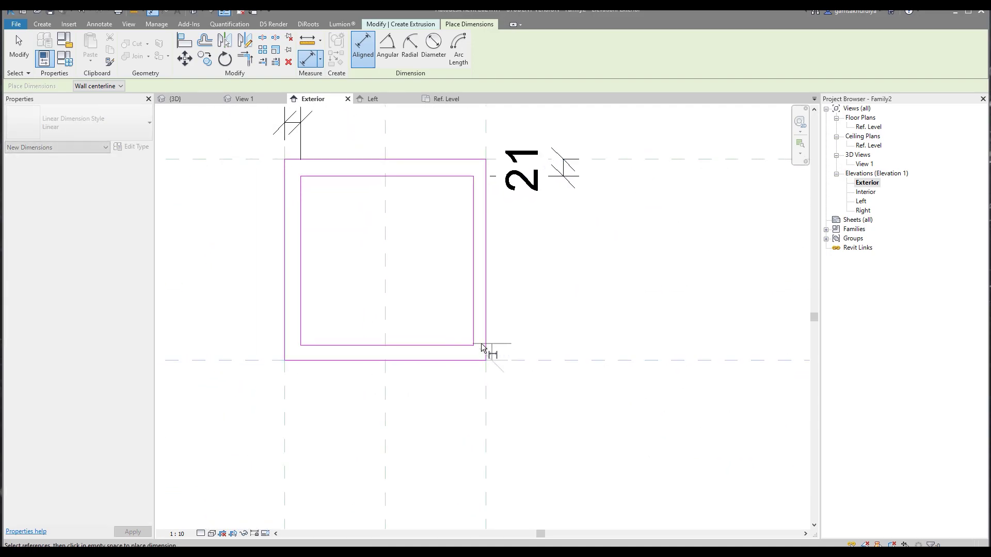
click(461, 345)
click(568, 331)
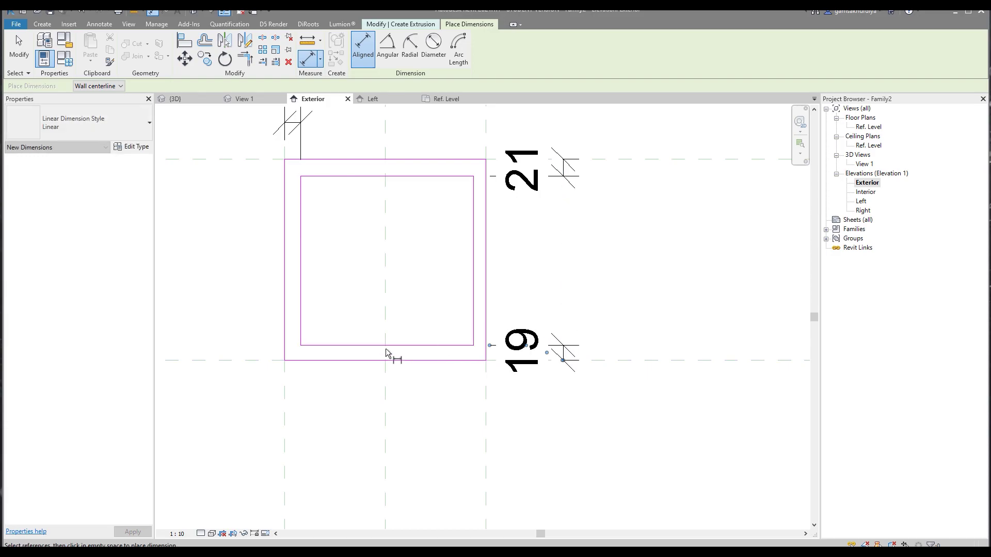
Step: Dimension the 15 gap on the right side and bring up Family Types
middle_drag(361, 360, 365, 354)
middle_drag(473, 261, 469, 323)
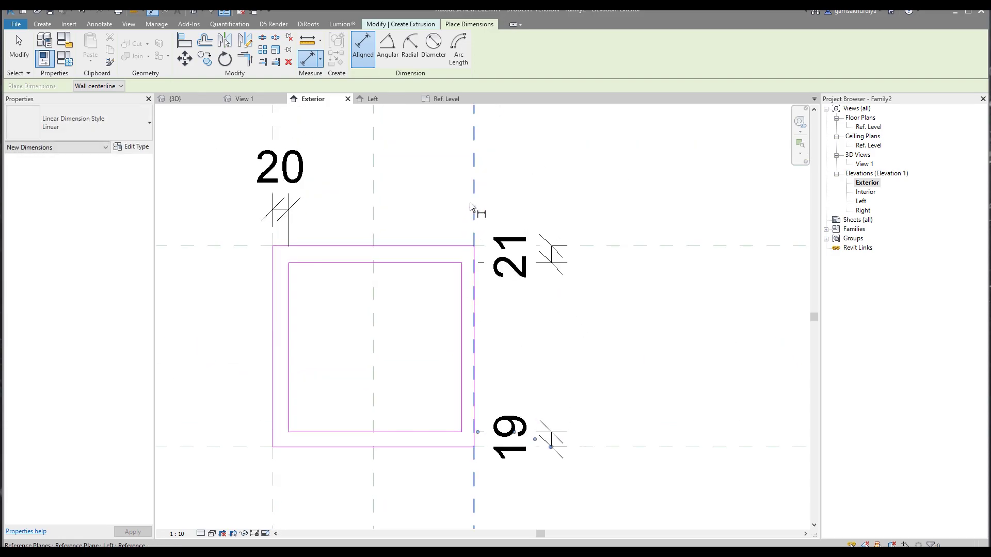
click(457, 302)
click(474, 278)
click(456, 212)
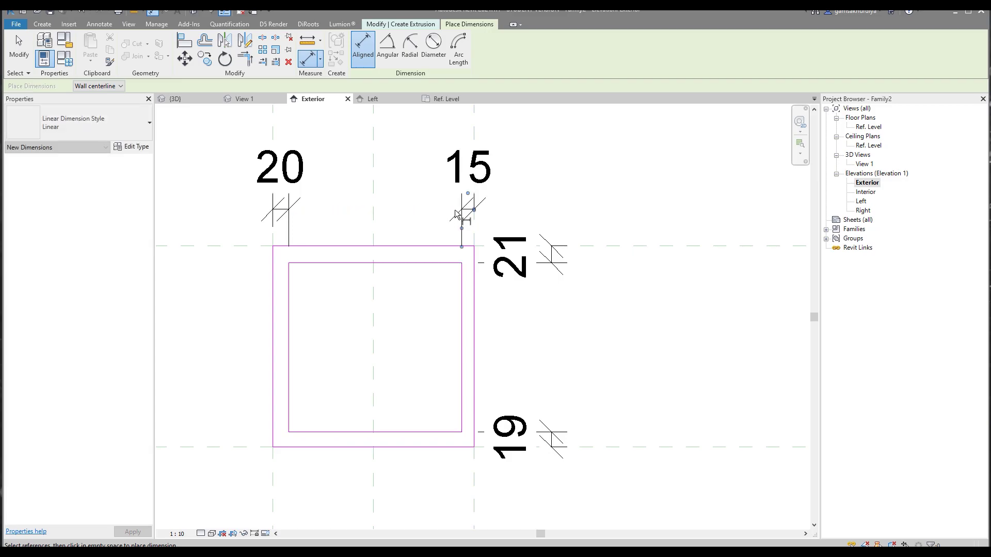
key(Escape)
key(Escape)
key(Escape)
click(63, 61)
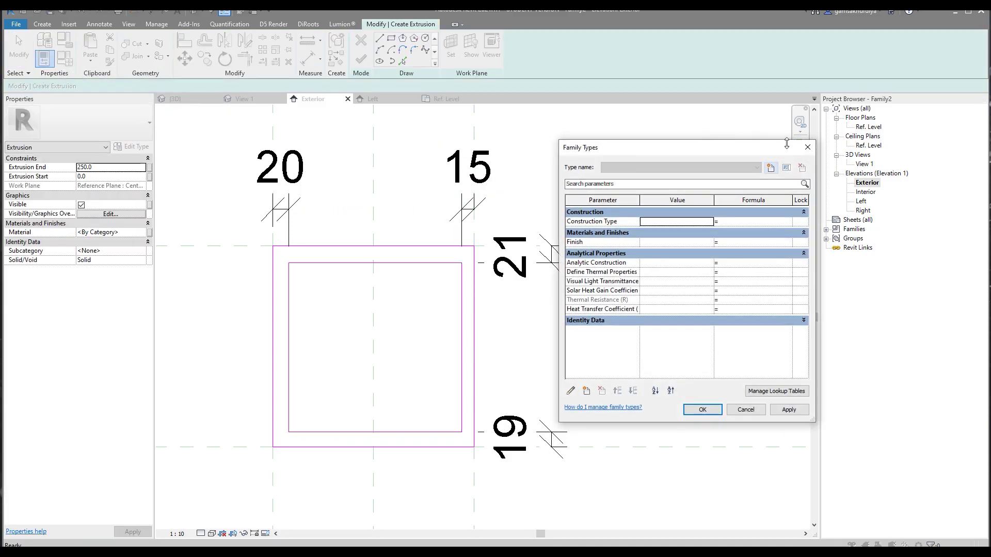
Step: Label the 15 dimension with a new type parameter named Frame_Thikness
click(586, 392)
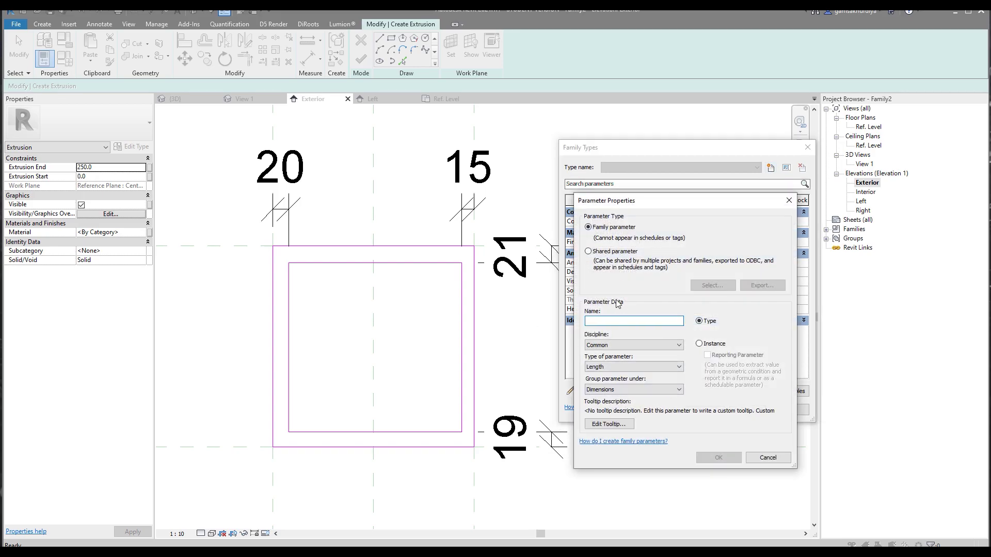
click(790, 199)
click(807, 147)
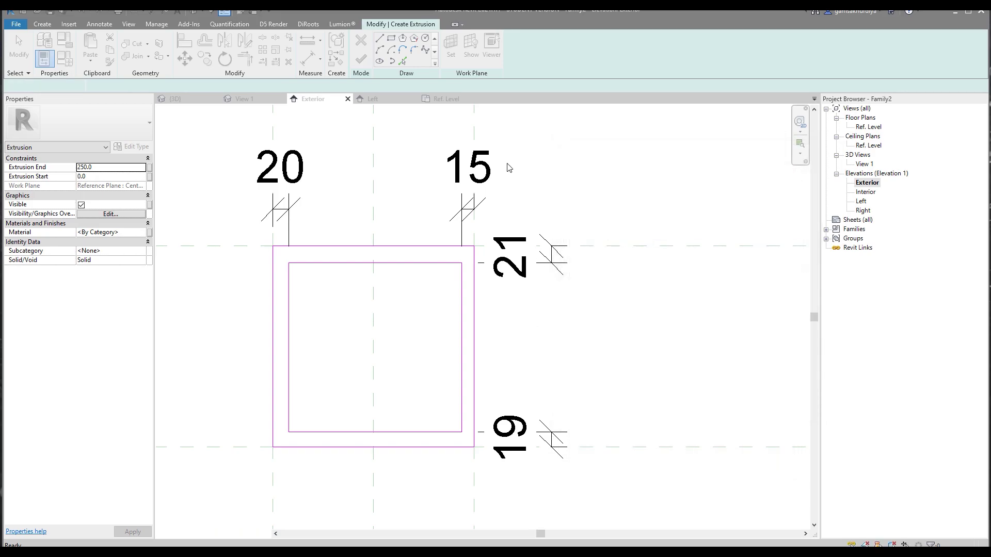
click(469, 168)
click(461, 47)
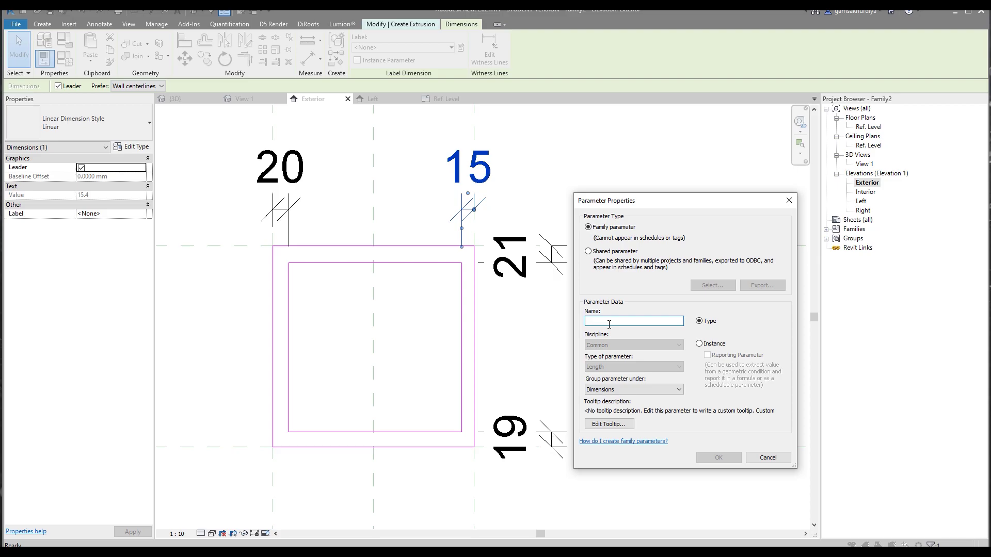
text(Frame_Thikness)
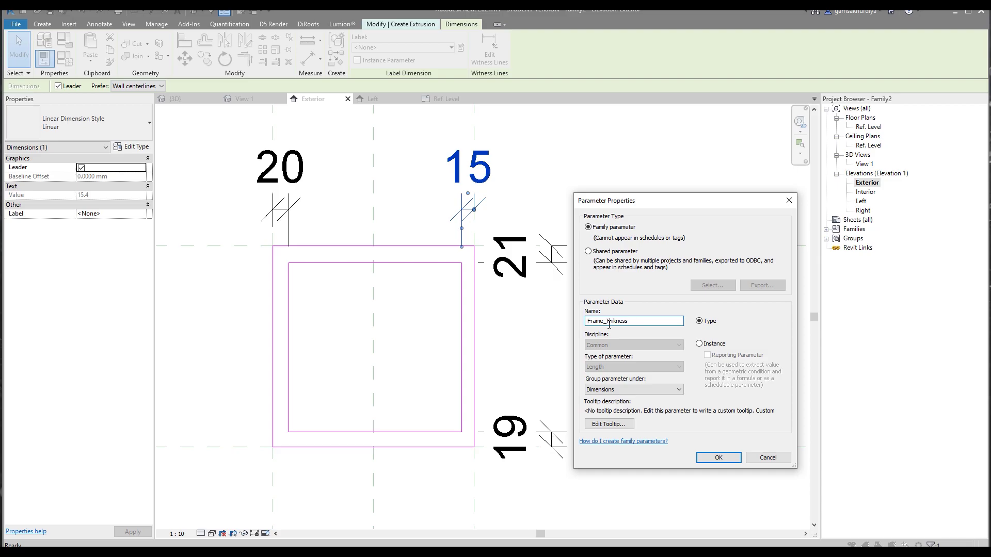
key(Return)
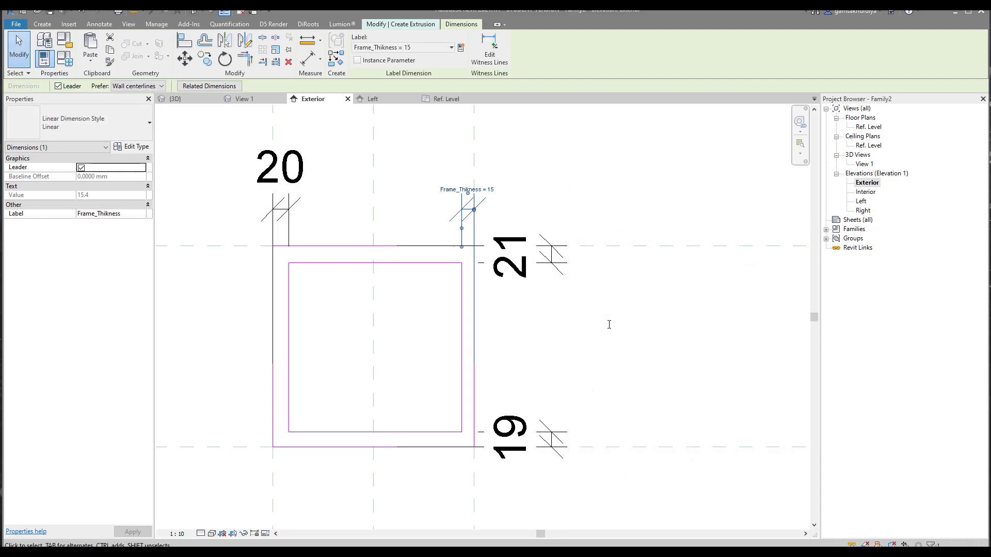
click(609, 324)
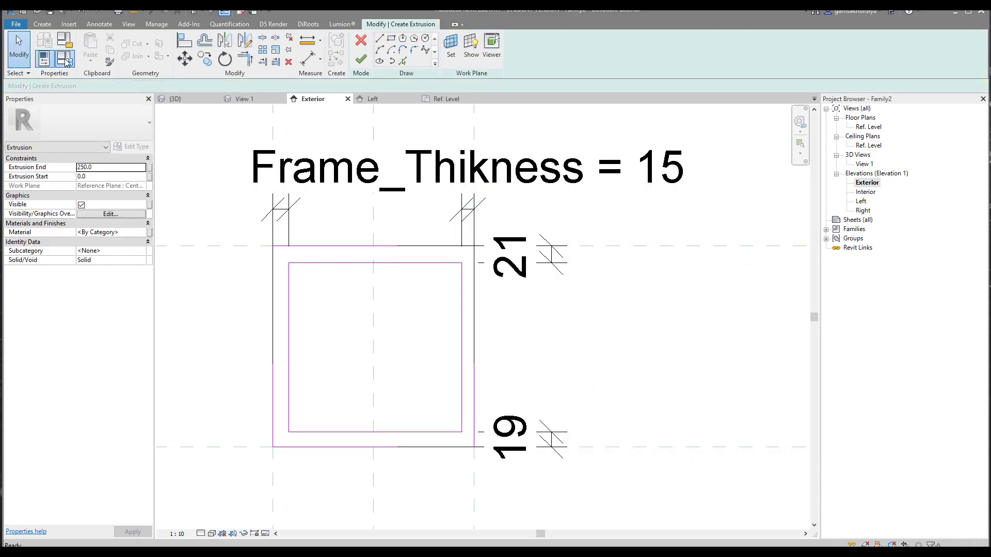
Step: Confirm Frame_Thikness is 15 in Family Types
click(65, 59)
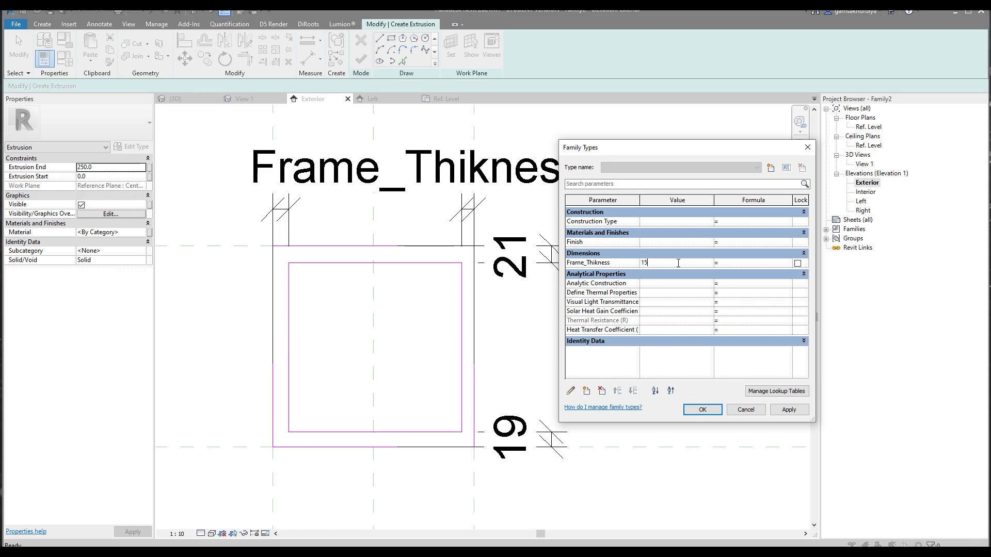
click(701, 410)
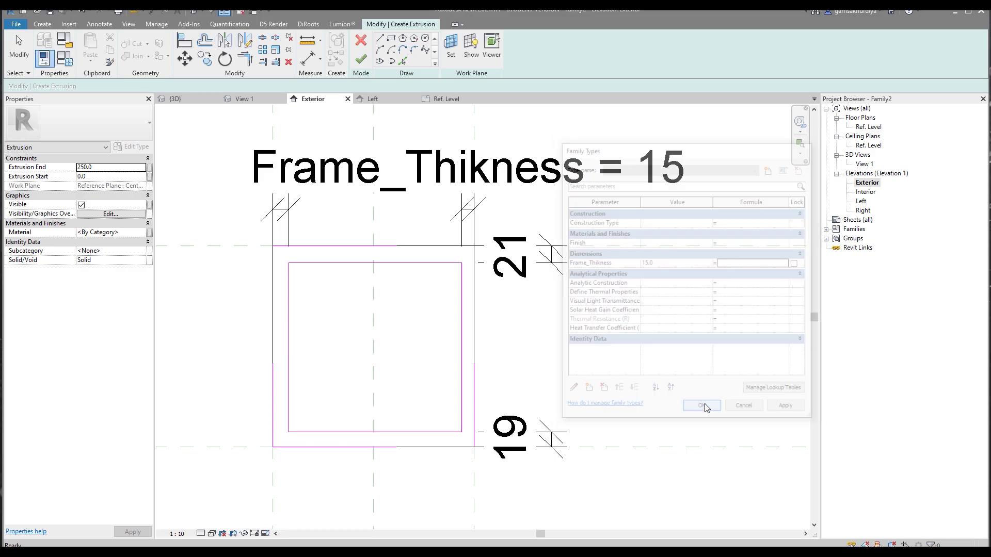
click(177, 534)
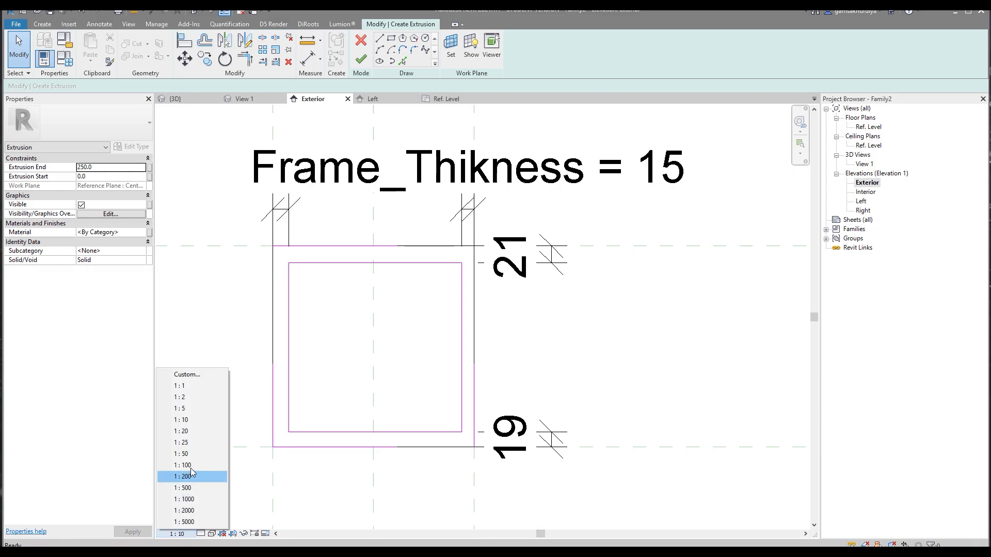
Step: Set the view scale to 1:2 and bring the whole frame sketch into view
click(189, 409)
click(177, 533)
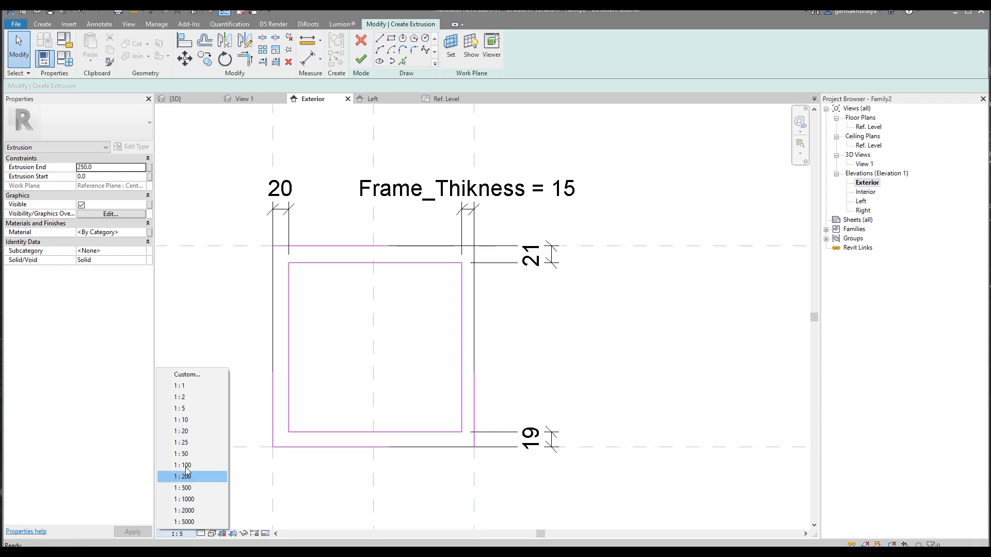
click(190, 398)
middle_drag(516, 285, 530, 299)
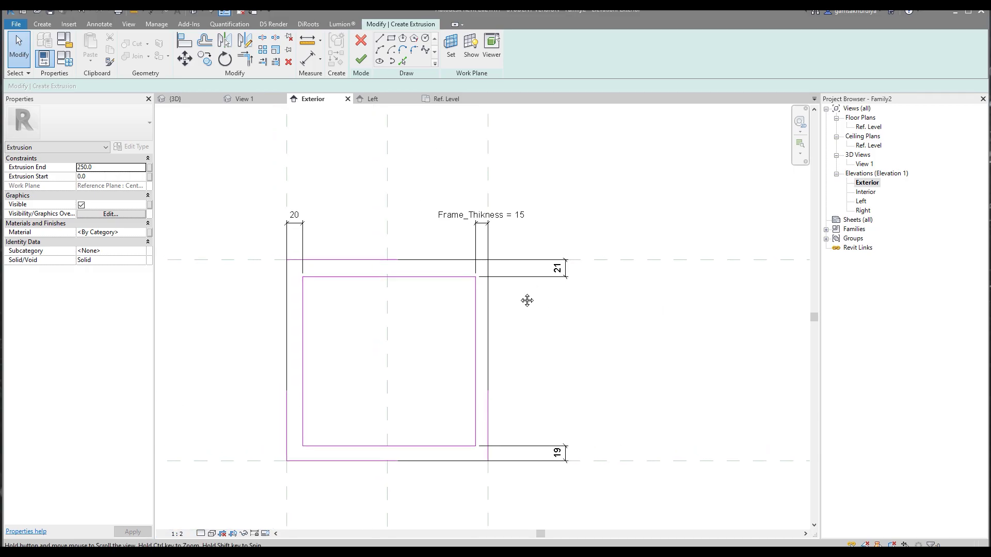
Step: Label the 20, 21 and 19 frame dimensions with Frame_Thikness = 15
click(294, 216)
click(392, 48)
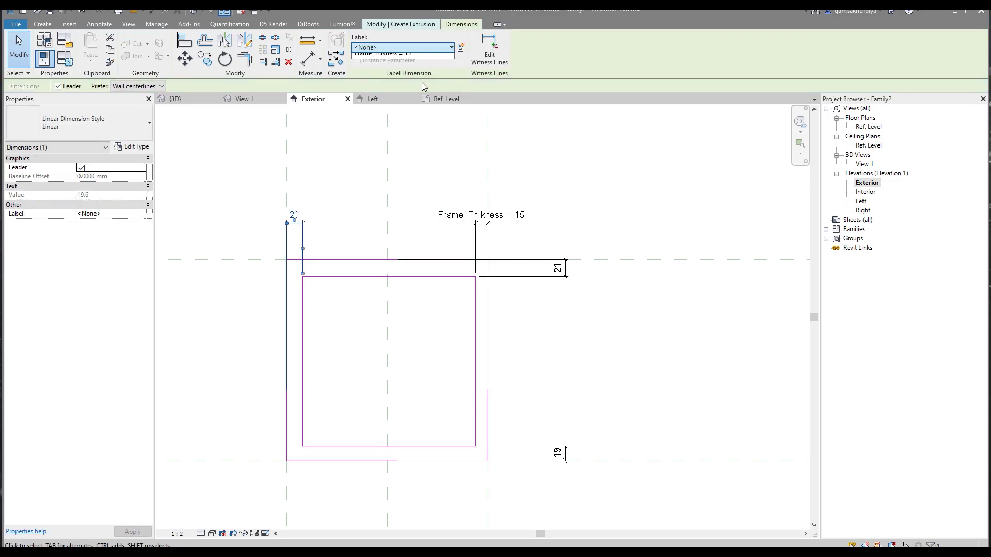
click(404, 83)
click(597, 393)
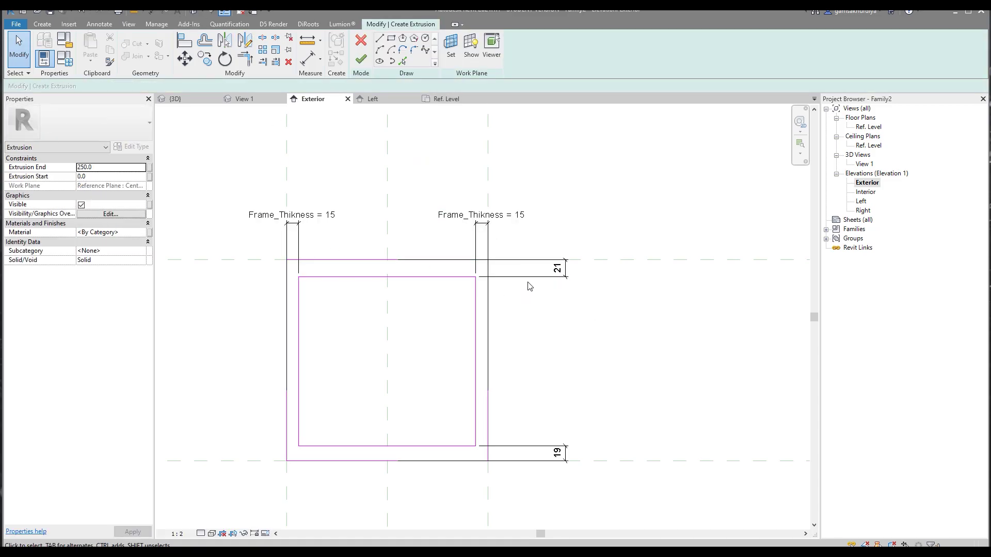
click(531, 279)
click(392, 48)
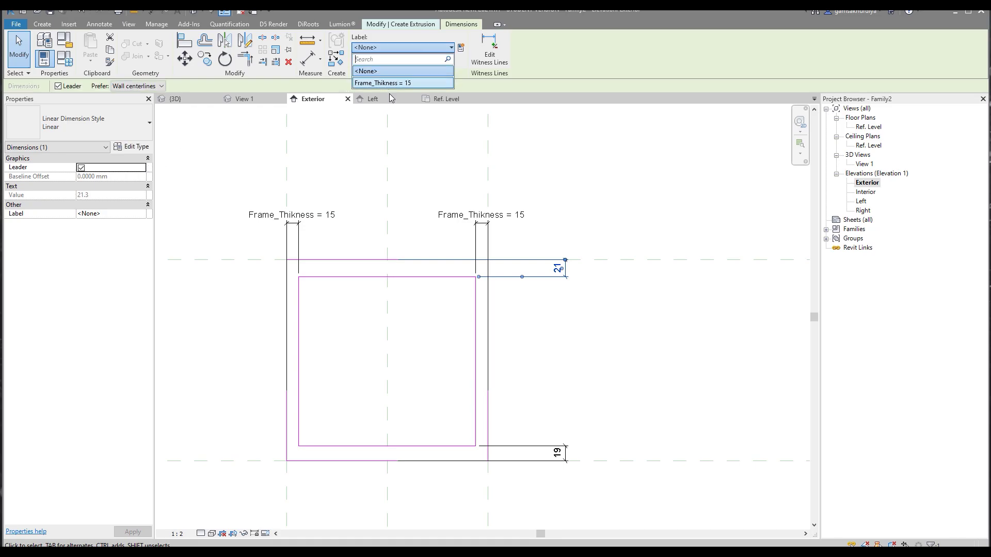
click(396, 84)
click(531, 420)
click(531, 446)
click(407, 48)
click(418, 57)
click(650, 336)
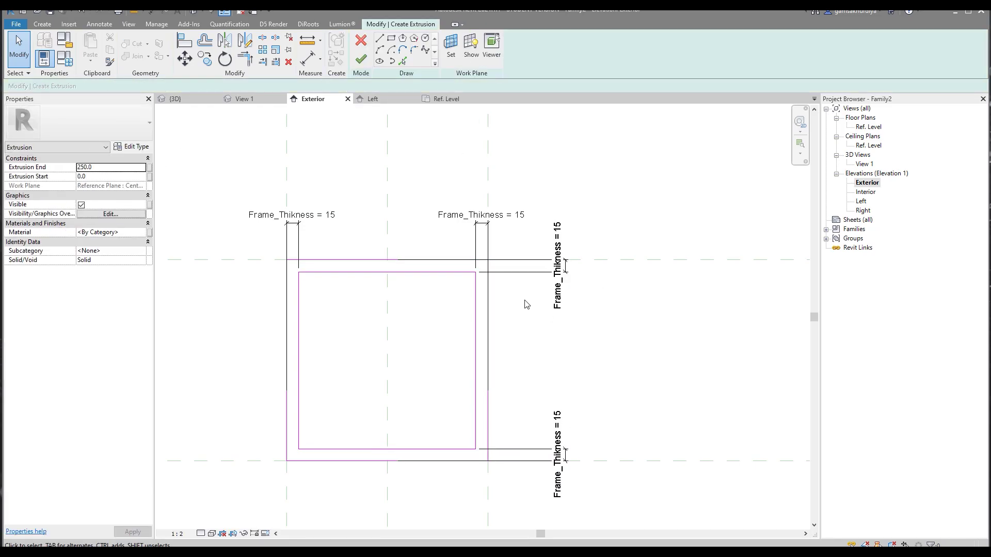
middle_drag(497, 282, 480, 252)
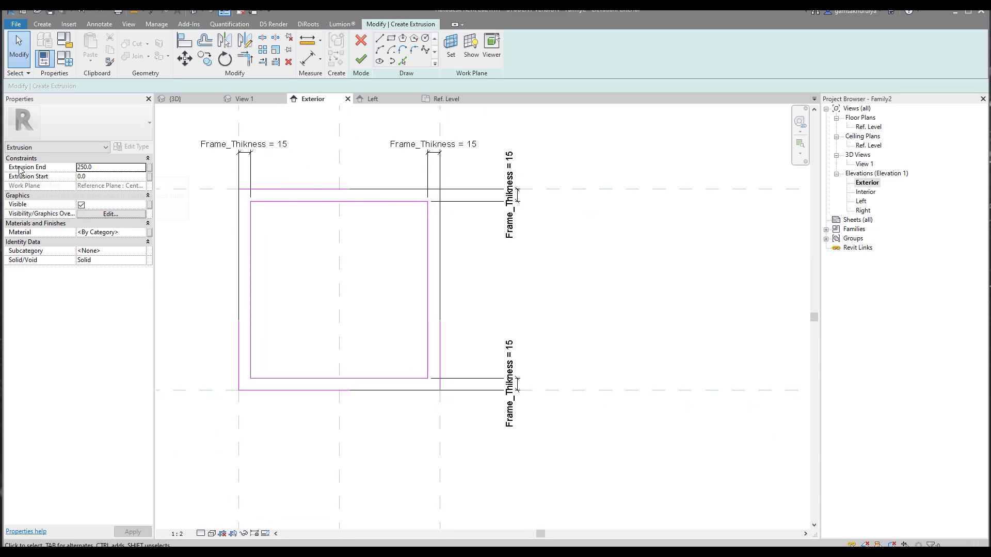
Step: Drive Extrusion End with a new Frame_Width type parameter of 250, and check it in Family Types
click(149, 167)
click(419, 344)
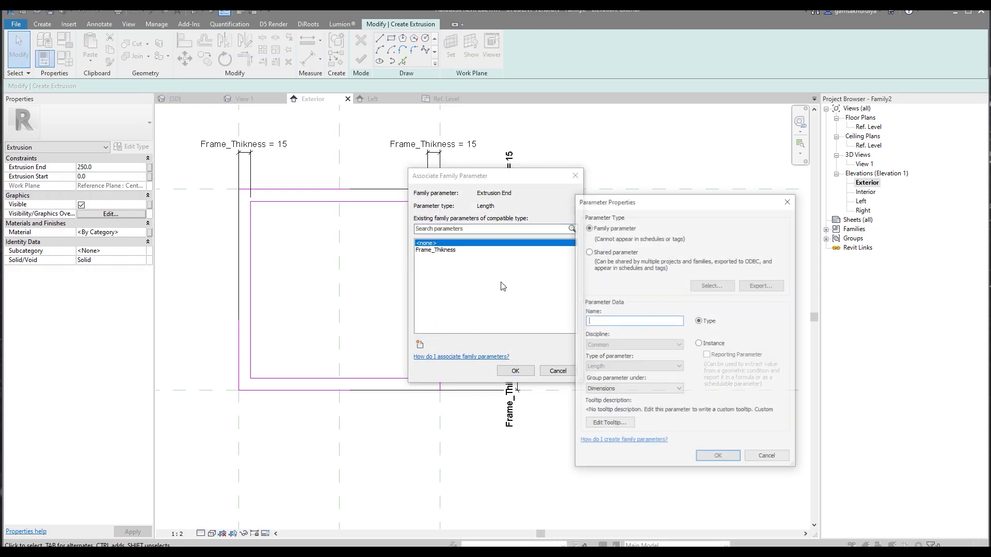
text(Frame_Width)
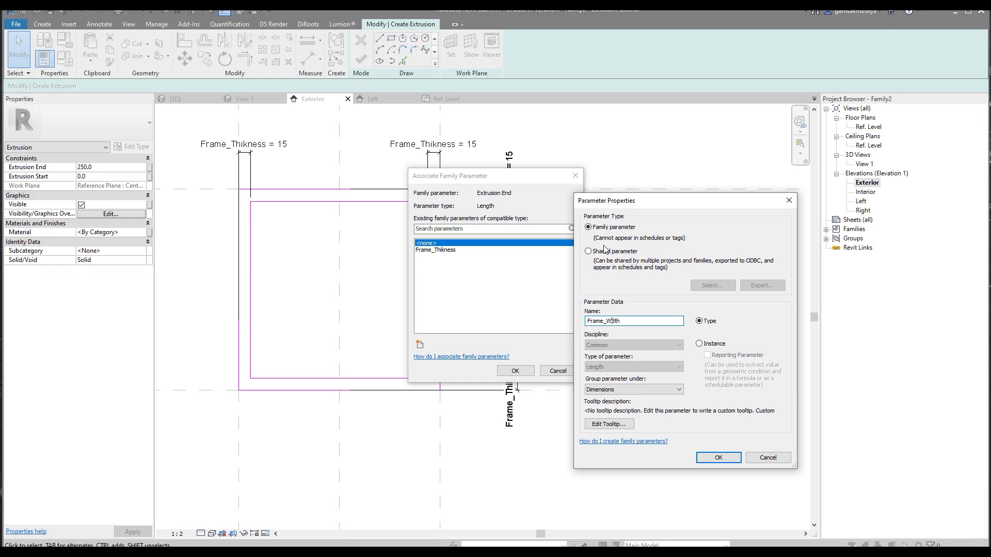
click(719, 457)
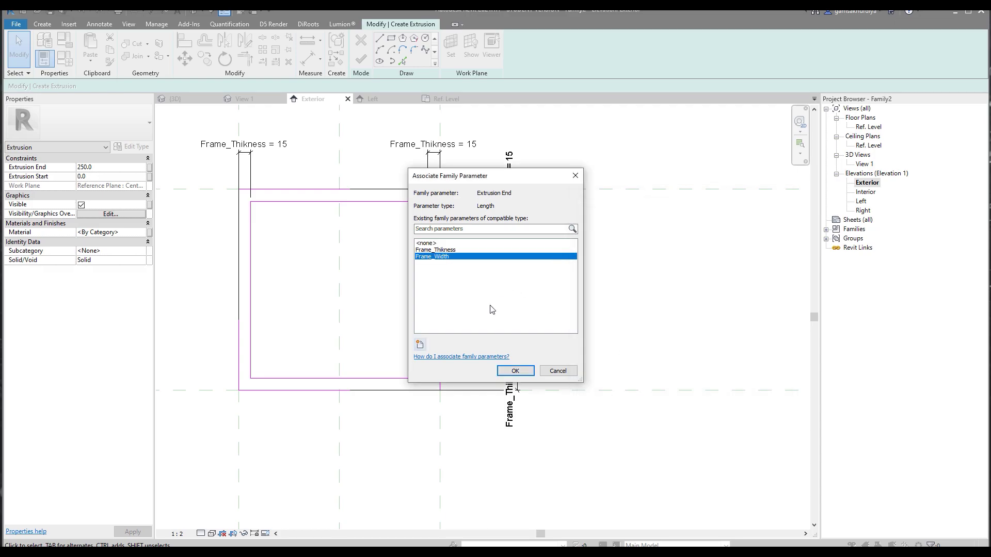
click(516, 371)
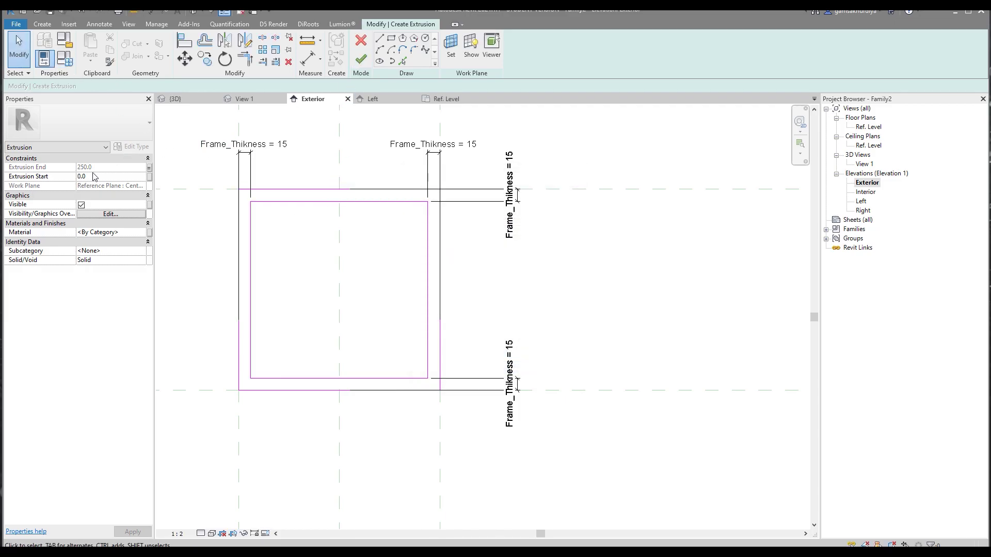
click(64, 58)
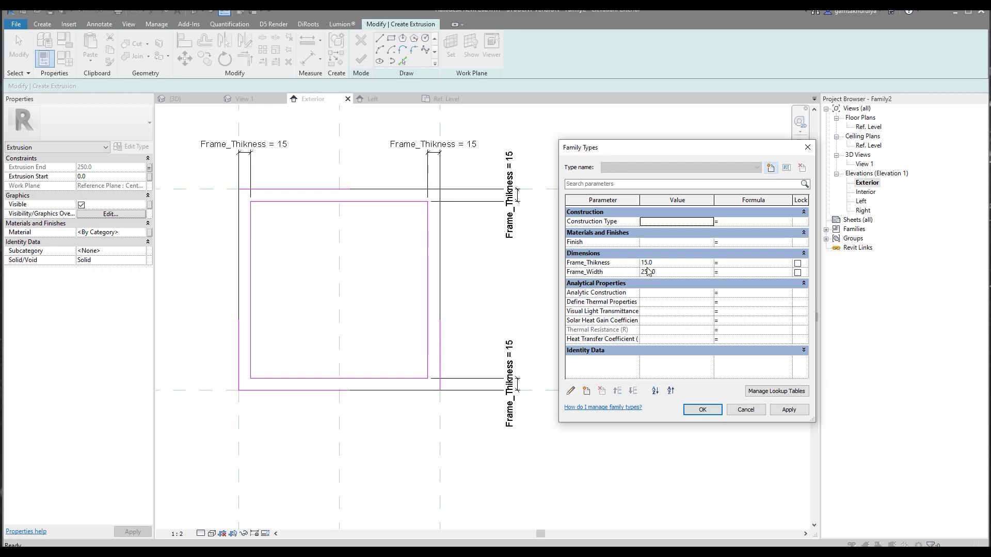
click(702, 410)
Step: Finish the frame extrusion and orbit it in the Default 3D View
click(361, 59)
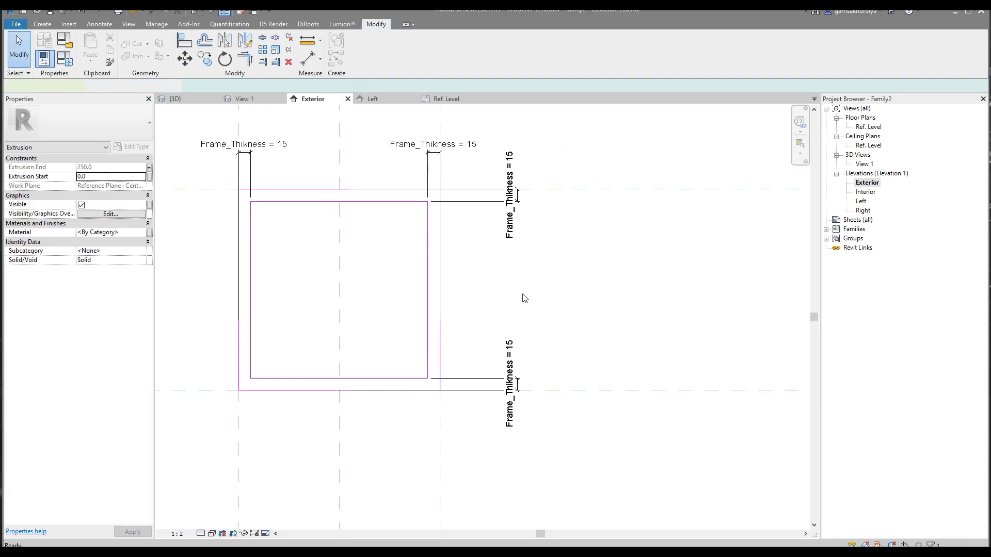
middle_drag(525, 297, 560, 298)
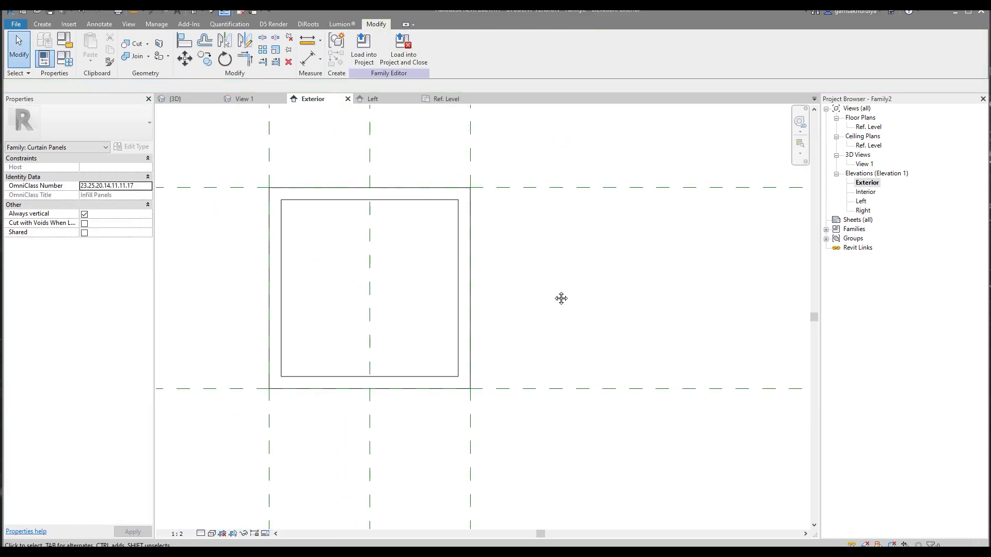
click(192, 13)
click(413, 99)
click(413, 99)
scroll(456, 157, down, 3)
shift+middle_drag(457, 157, 448, 243)
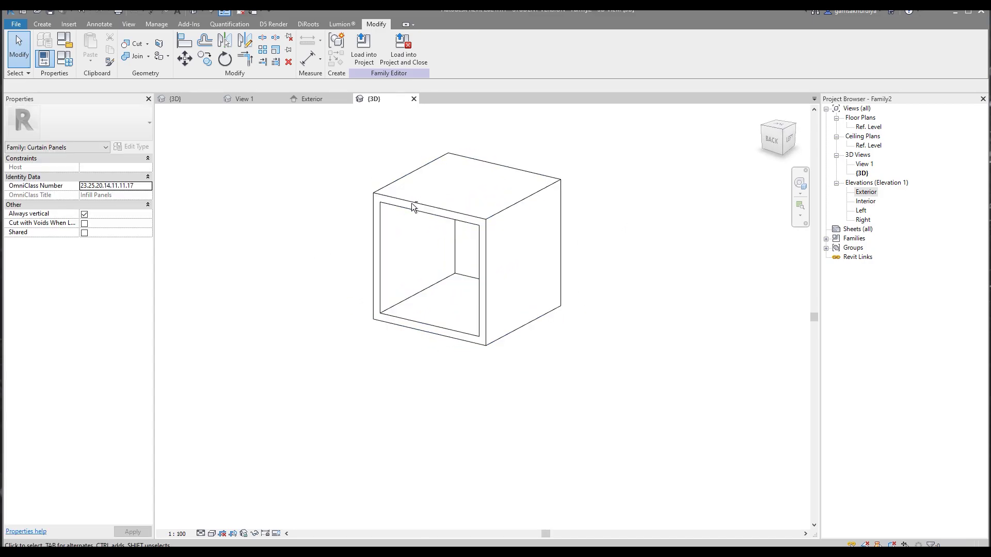
Step: Back in the Exterior elevation, temporarily hide the frame extrusion with HH
click(316, 99)
middle_drag(503, 299, 597, 296)
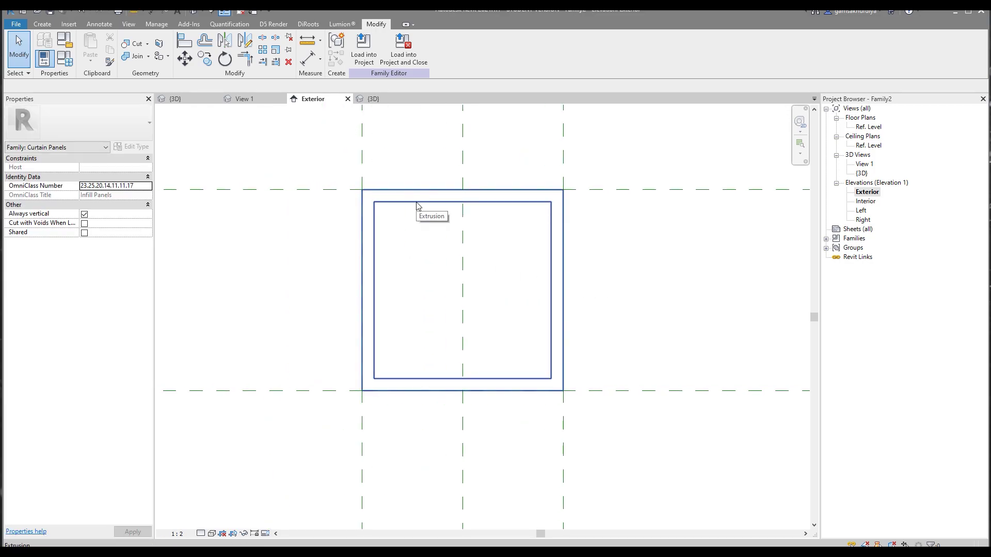
middle_drag(417, 206, 316, 209)
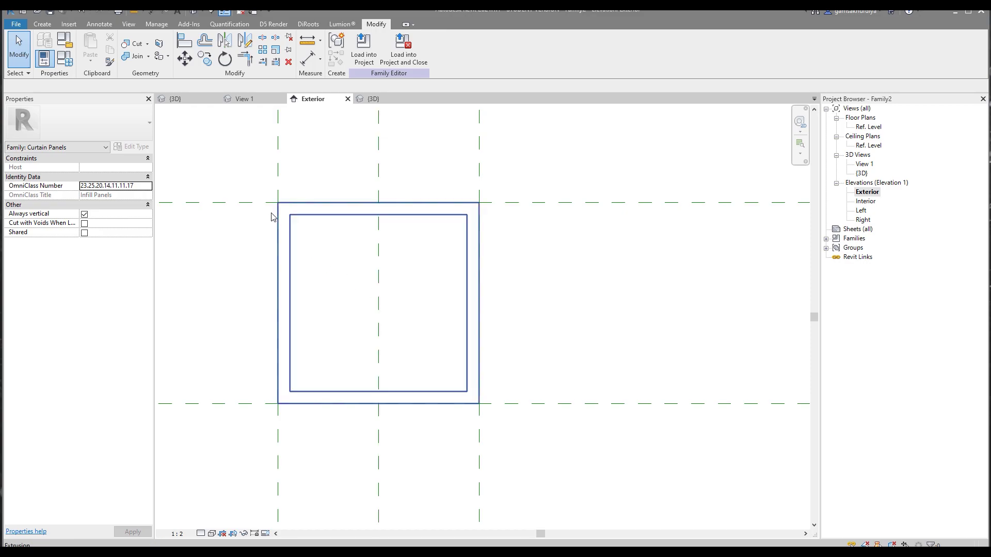
click(333, 217)
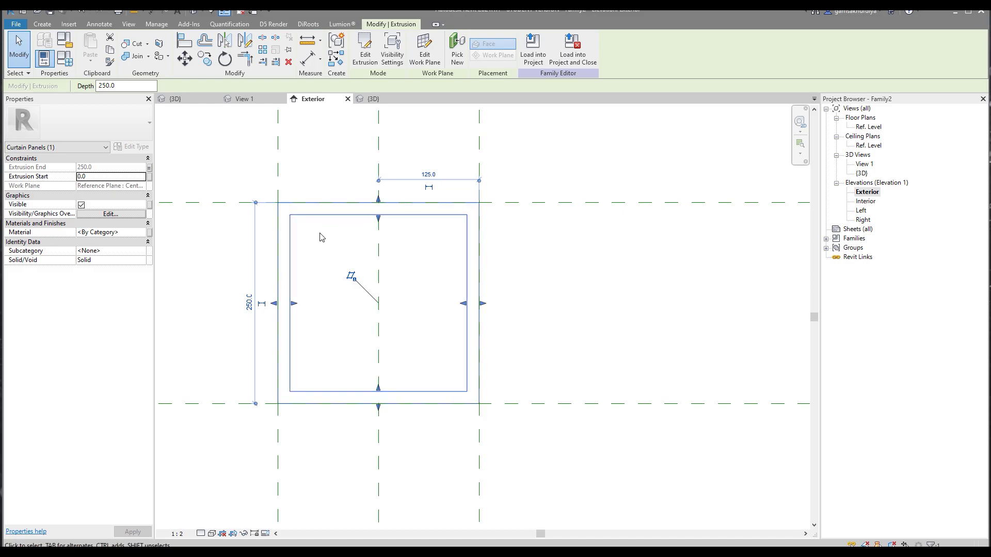
key(h)
key(h)
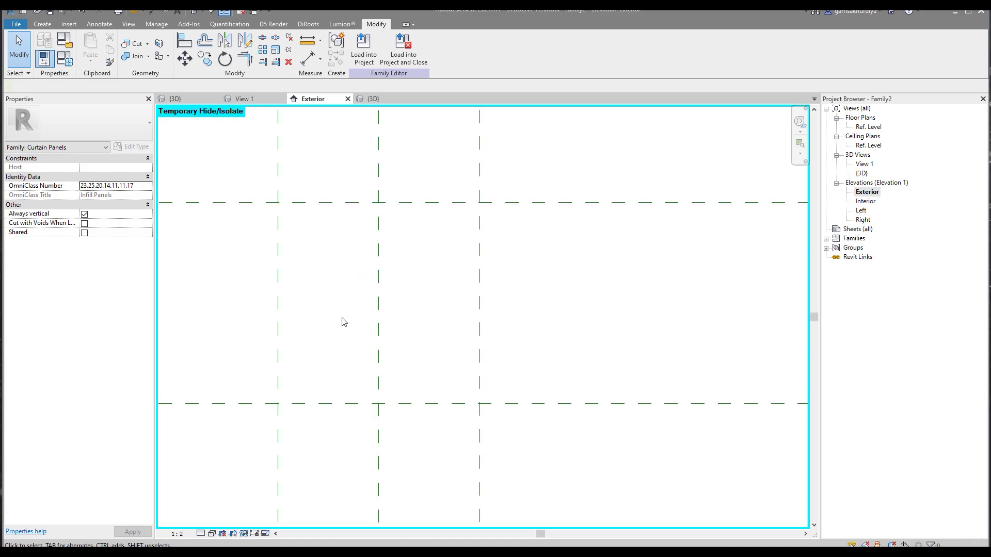
Step: Start a new solid extrusion sketch in the Exterior elevation
middle_drag(354, 327, 376, 336)
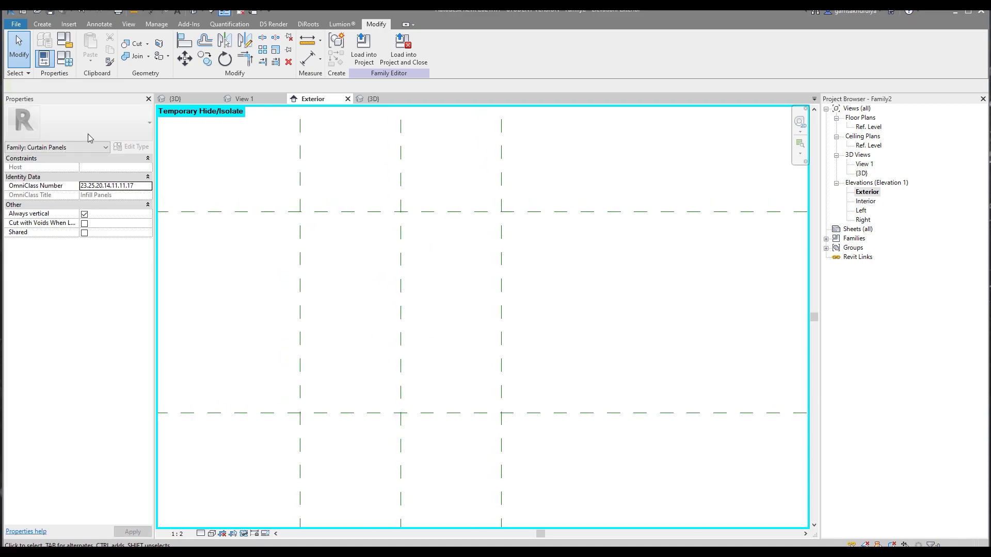
click(42, 24)
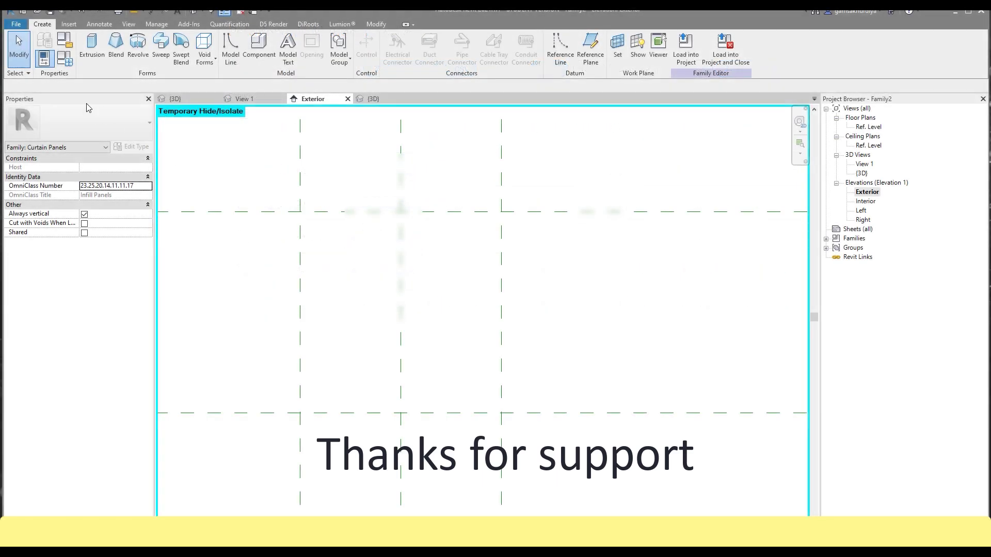
click(91, 49)
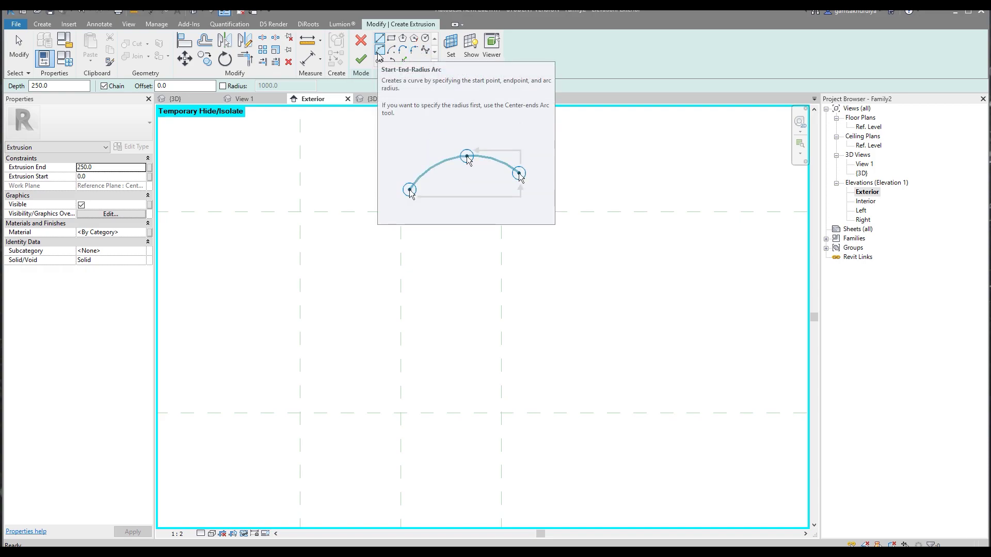
Step: Draw a Start-End-Radius arc of radius 250 between the two plane intersections
click(379, 52)
click(300, 212)
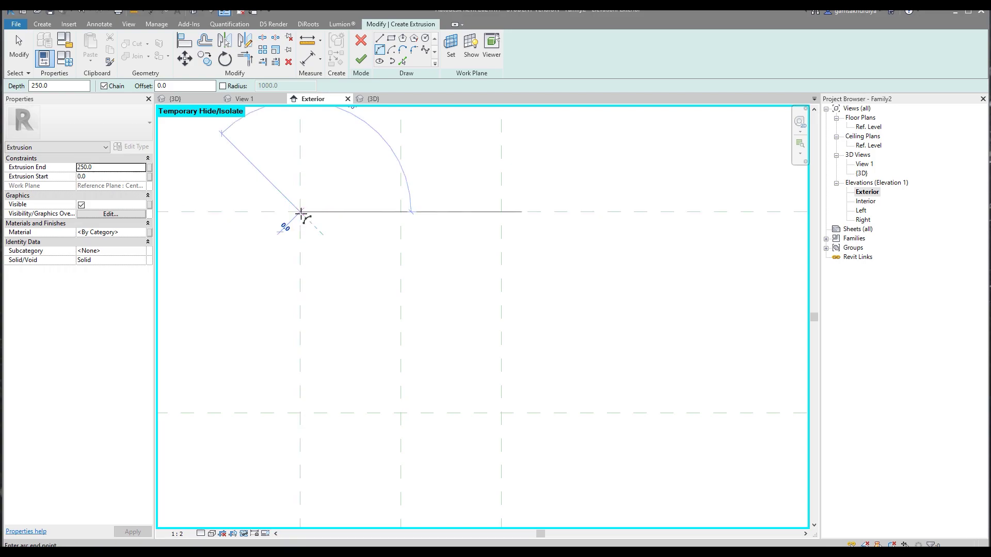
click(501, 413)
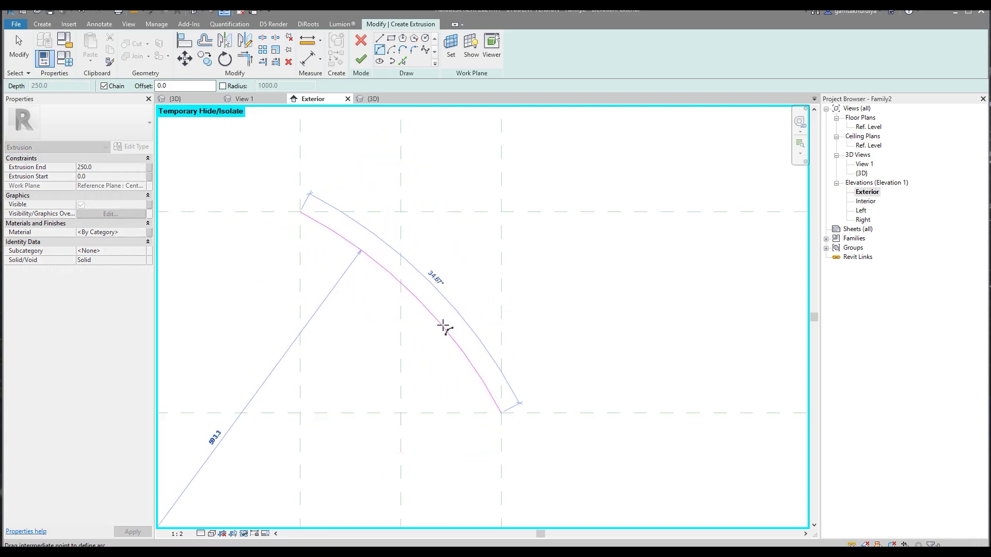
click(431, 279)
key(Escape)
key(Escape)
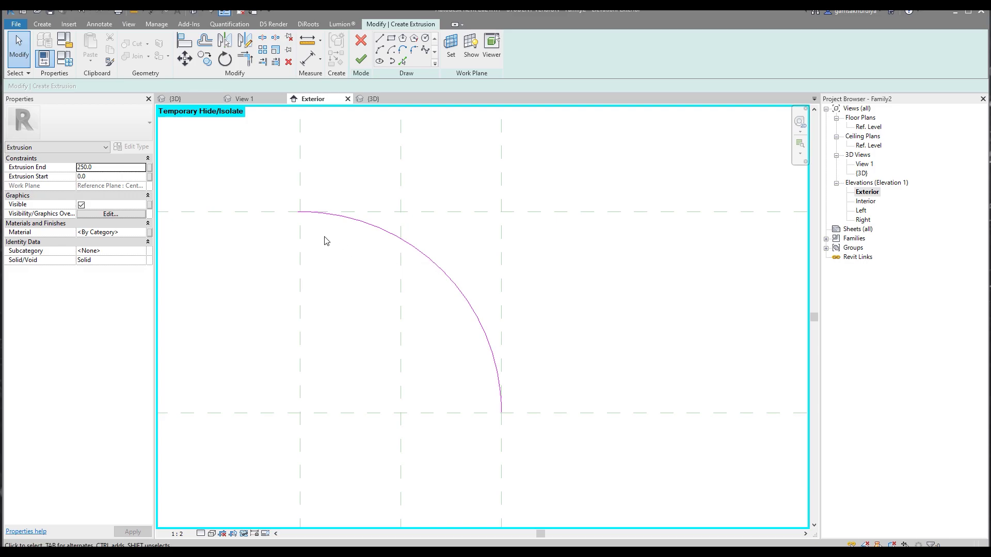
Step: Align and lock both arc ends to their left, top, right and bottom reference planes
key(a)
key(l)
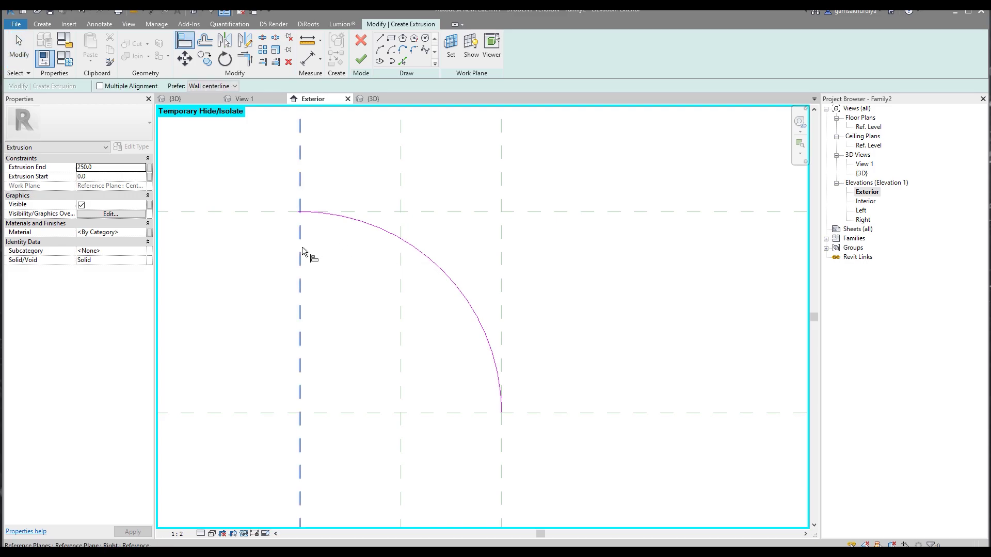
click(301, 216)
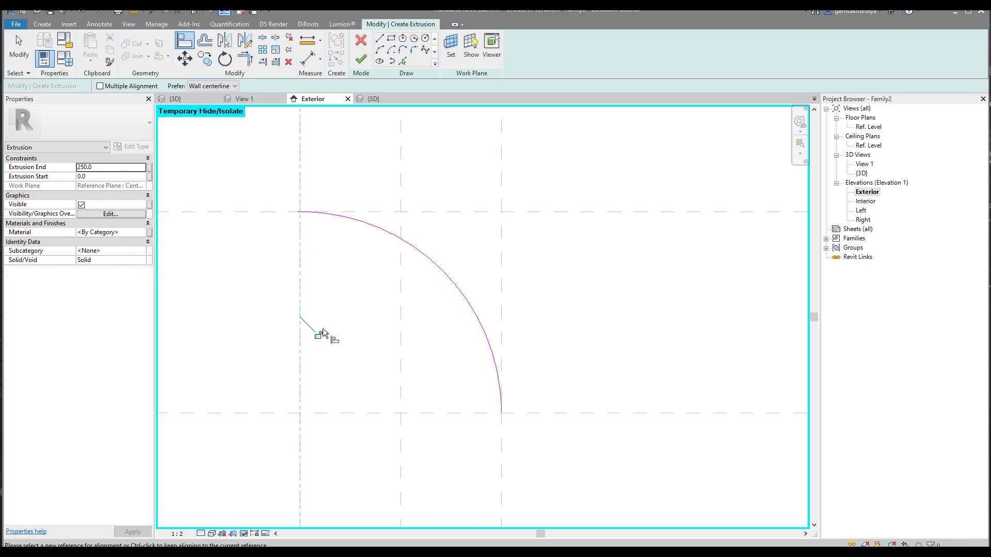
click(266, 213)
click(303, 214)
click(501, 314)
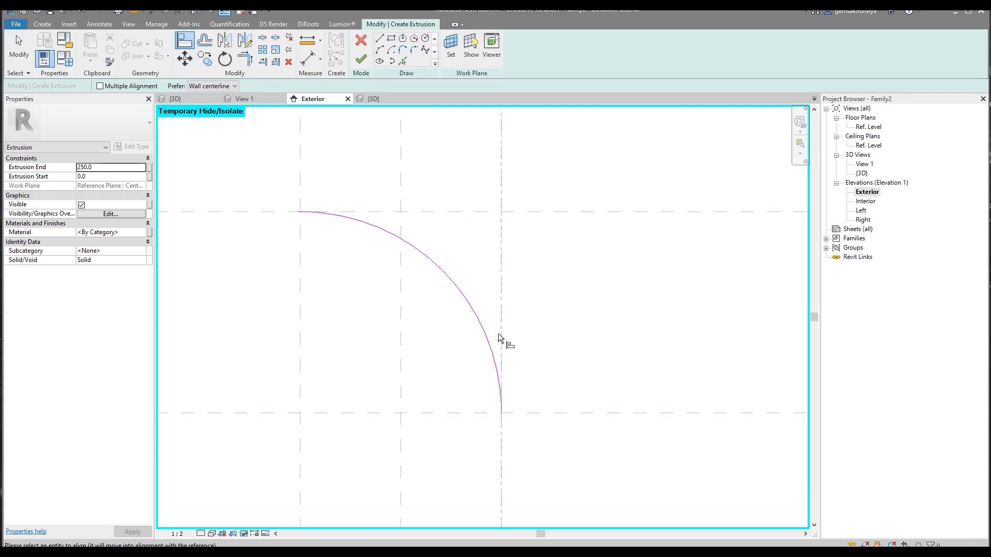
click(505, 416)
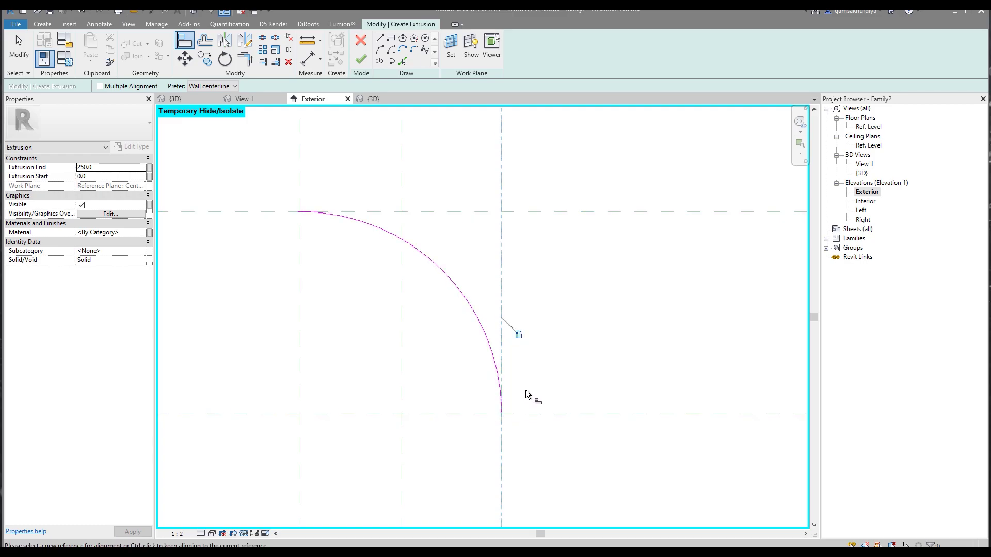
click(532, 415)
click(501, 413)
key(Escape)
key(Escape)
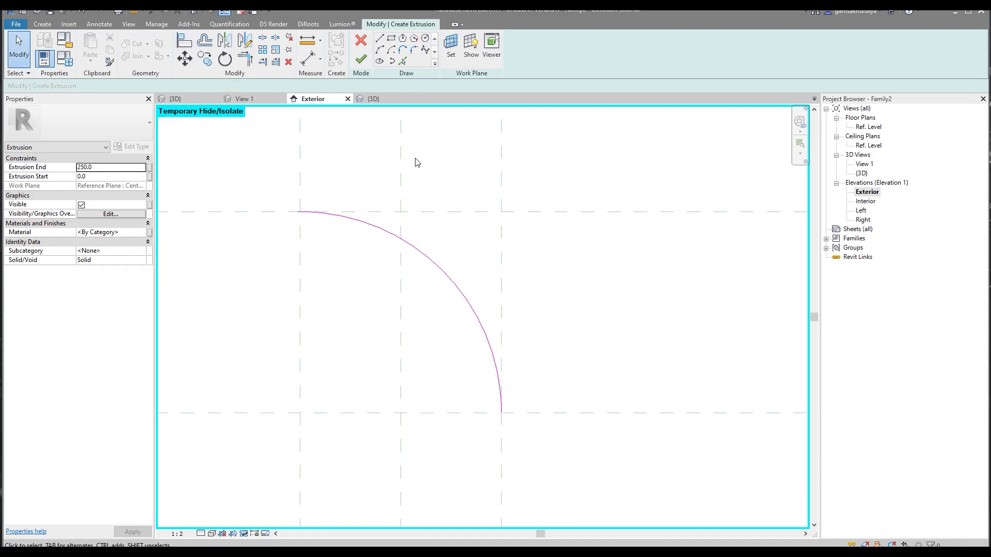
click(425, 255)
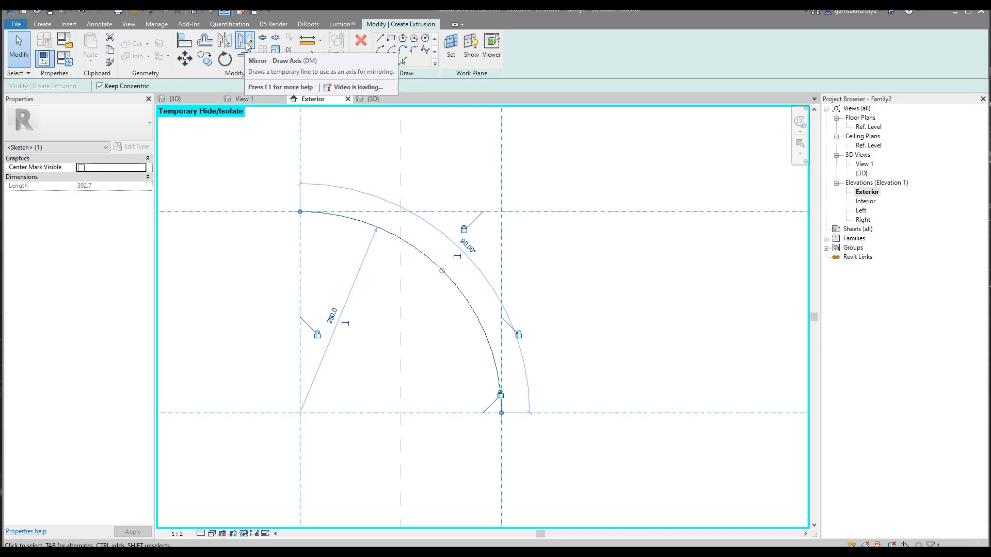
Step: Mirror the arc across its chord axis to form a lens shape
click(246, 46)
click(300, 213)
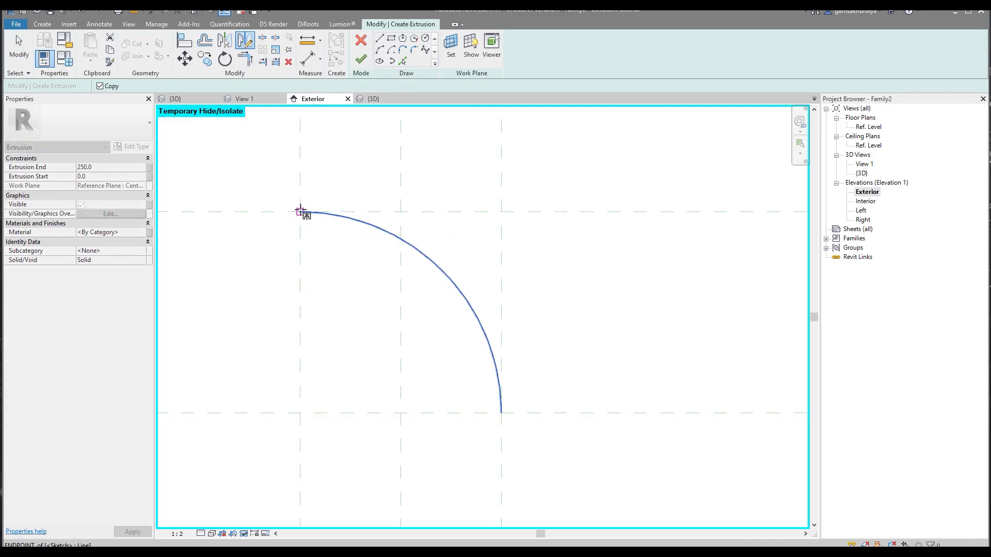
click(501, 412)
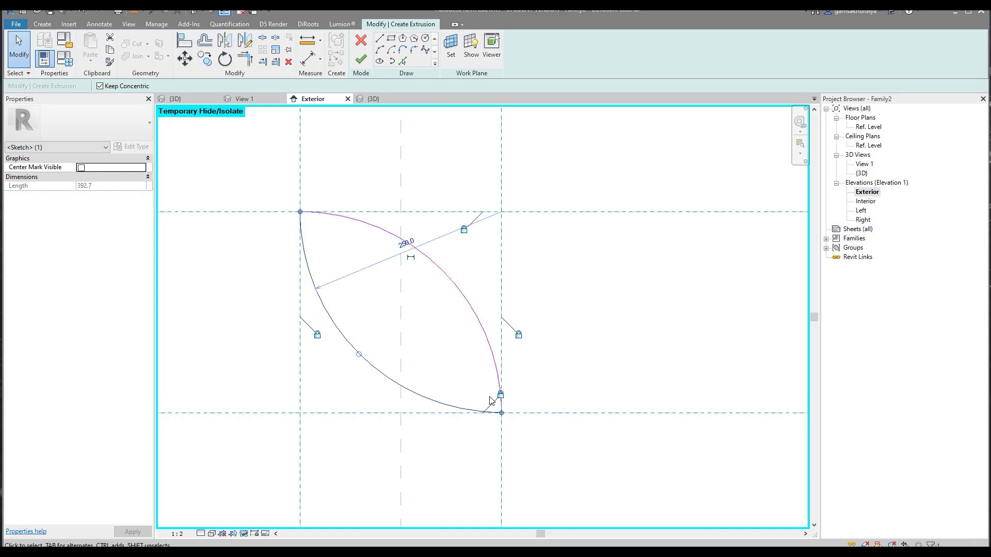
key(Return)
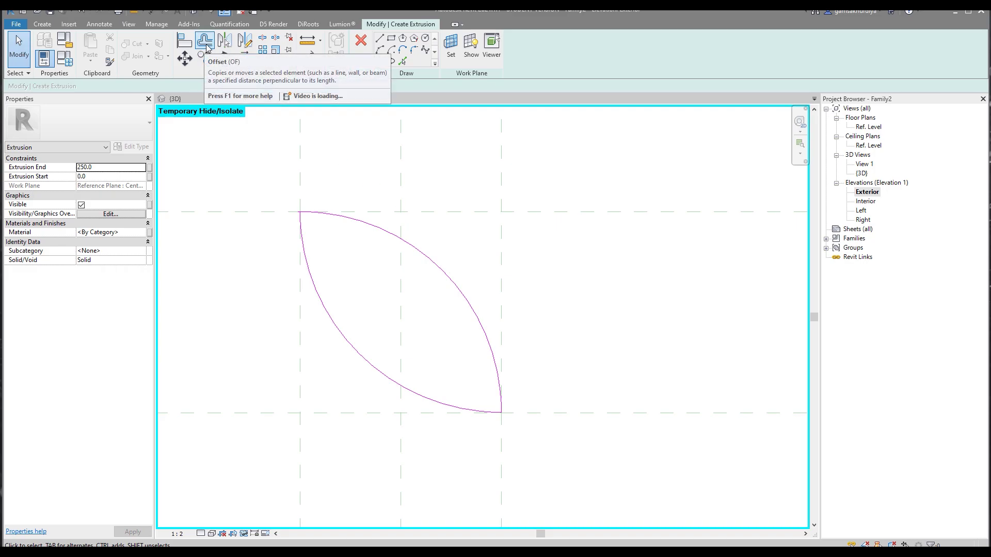
Step: Offset both arcs 10.0 inward to create the inner lens outline
click(205, 42)
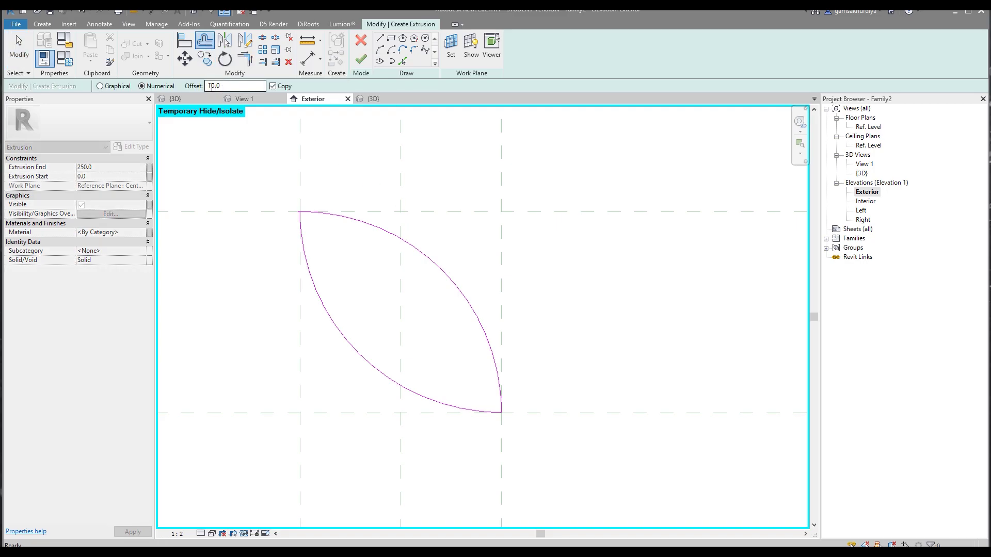
click(378, 235)
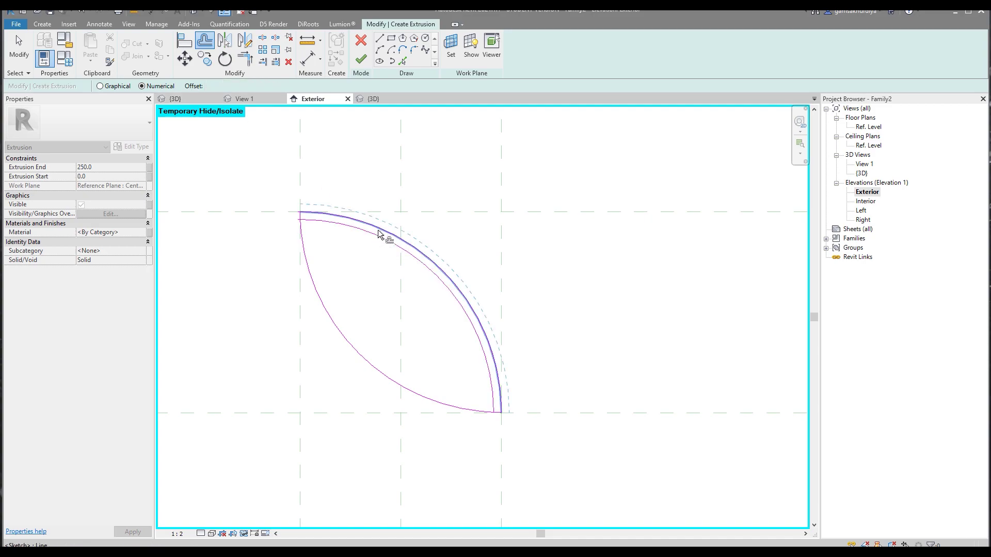
key(Escape)
key(o)
key(f)
click(327, 301)
key(Escape)
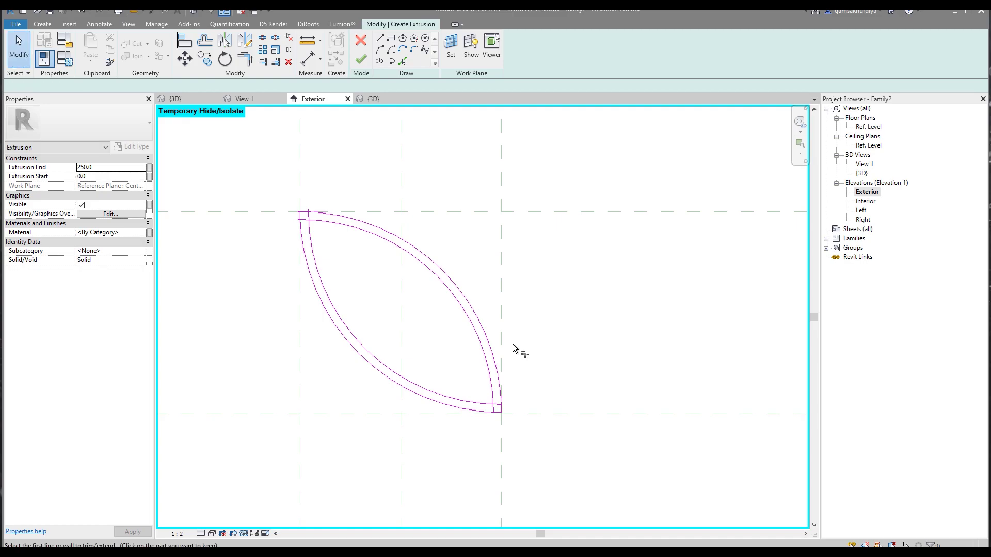
Step: Trim the inner arcs to a corner and finish the lens extrusion
key(t)
key(r)
click(491, 402)
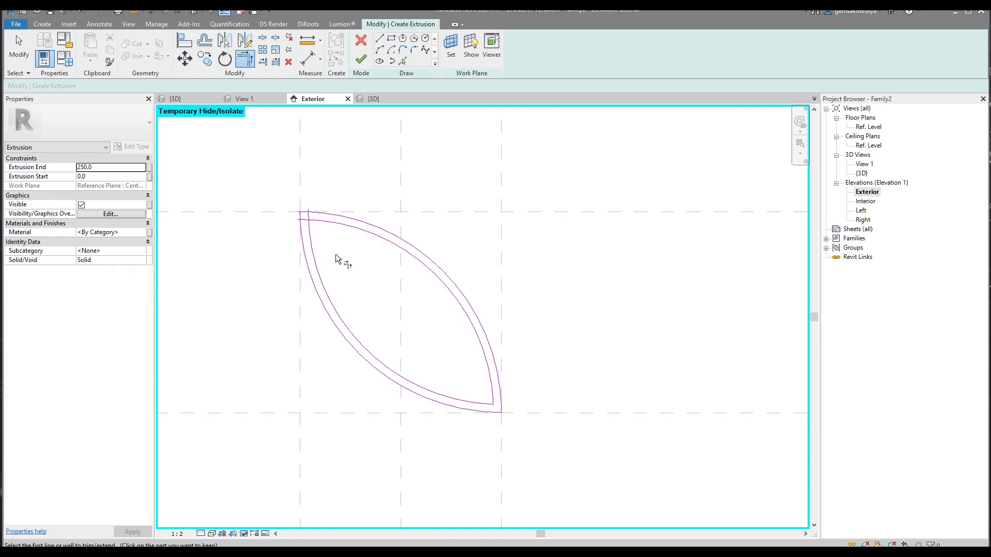
click(317, 229)
key(Escape)
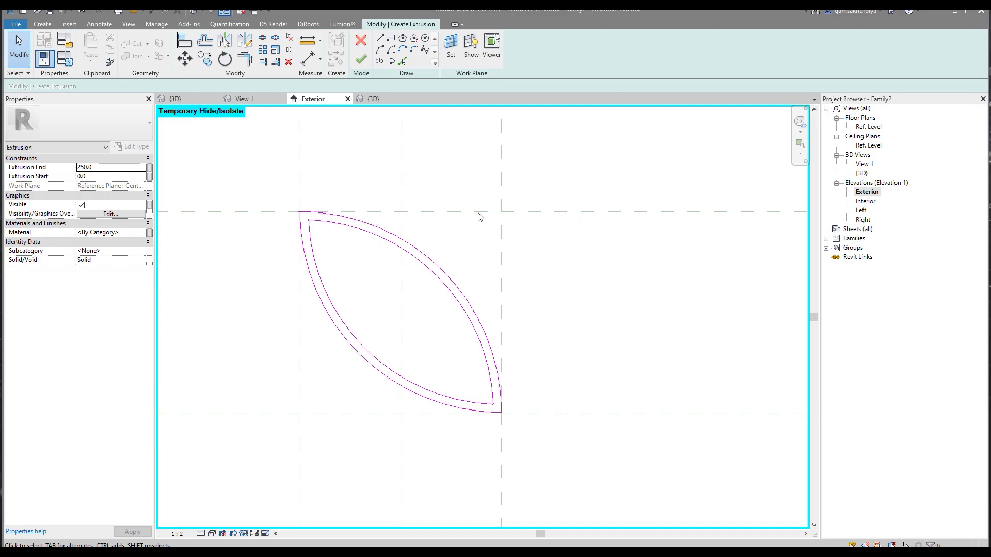
click(360, 61)
click(412, 266)
Step: Try stretching the lens by moving the left reference plane, then undo the move
scroll(413, 266, down, 3)
middle_drag(378, 151, 393, 278)
click(383, 267)
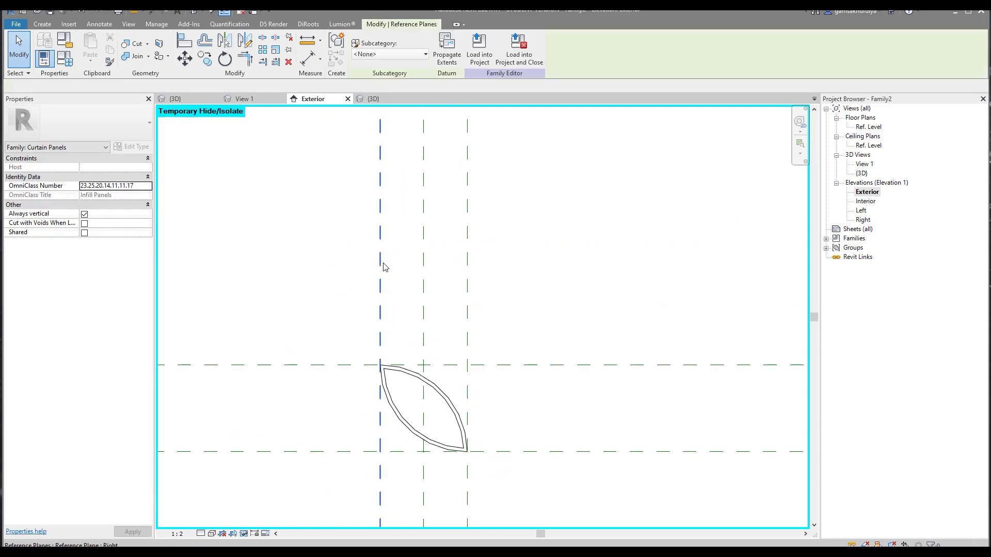
drag(366, 244, 344, 243)
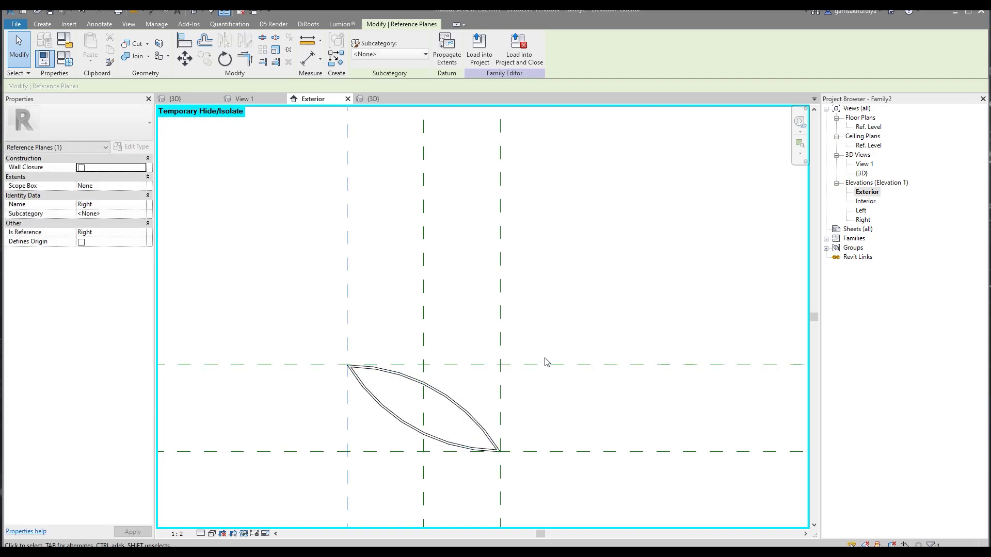
key(ctrl+z)
Step: Associate the lens extrusion's Extrusion End with Frame_Thickness so its depth becomes 15.0
scroll(420, 460, up, 3)
scroll(447, 449, up, 2)
middle_drag(447, 449, 368, 349)
scroll(347, 294, up, 1)
middle_drag(347, 294, 394, 365)
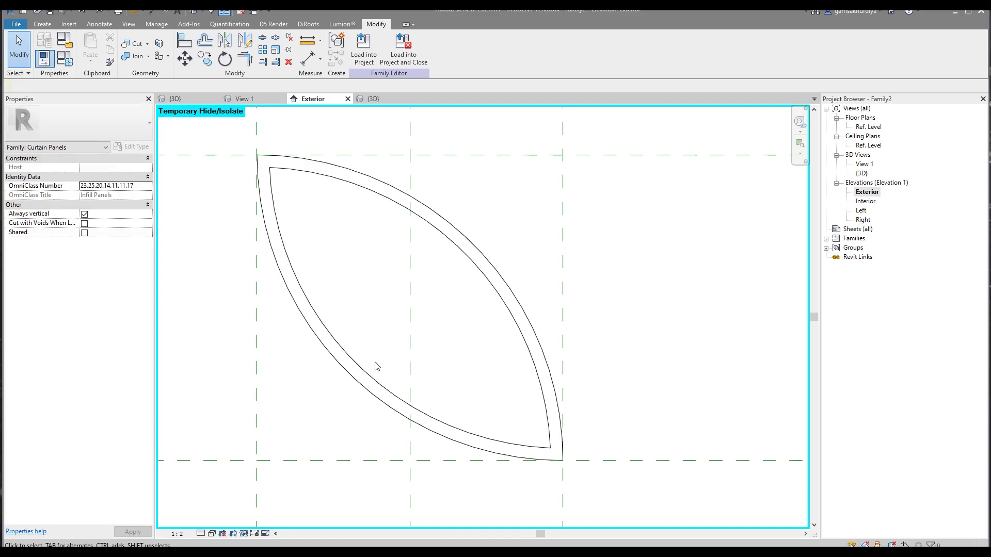
click(355, 377)
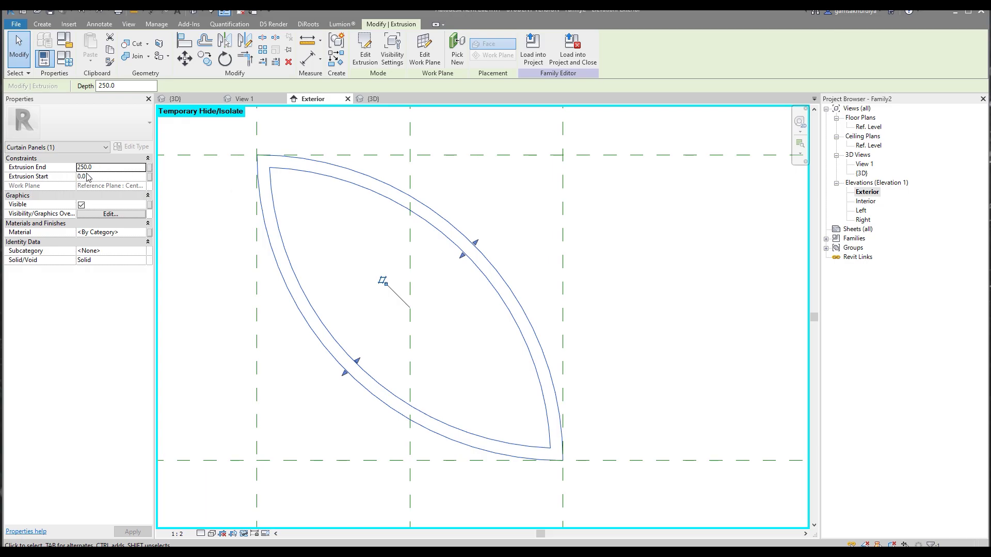
click(150, 169)
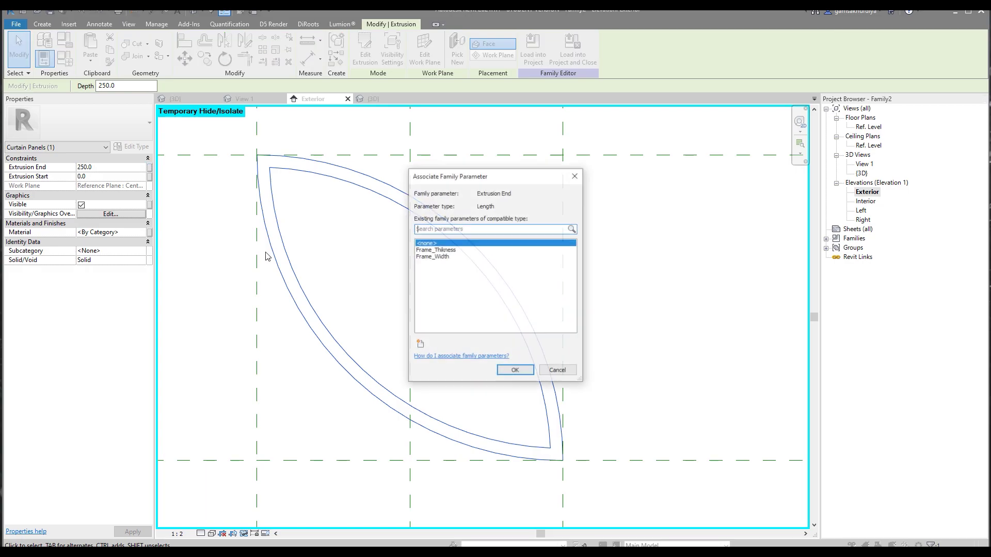
click(436, 249)
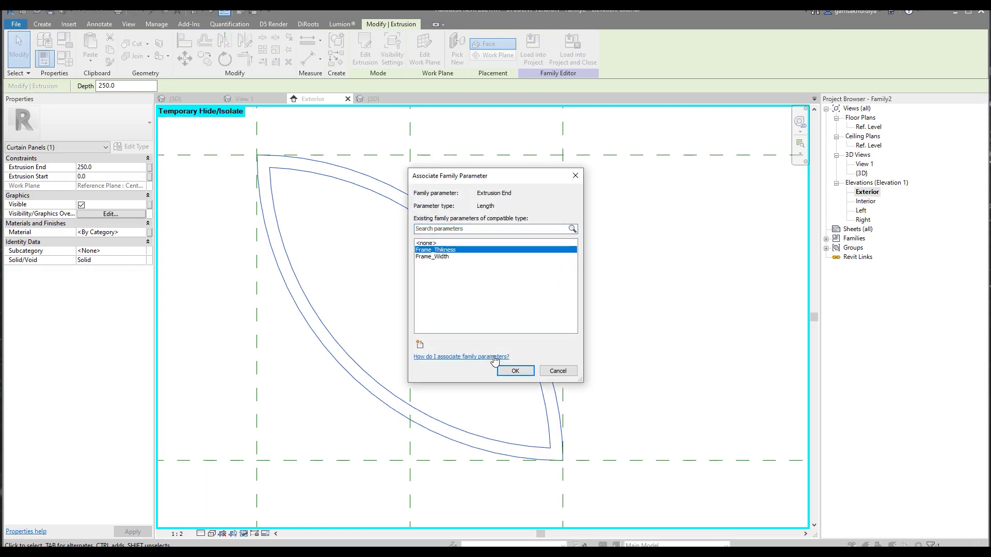
click(515, 371)
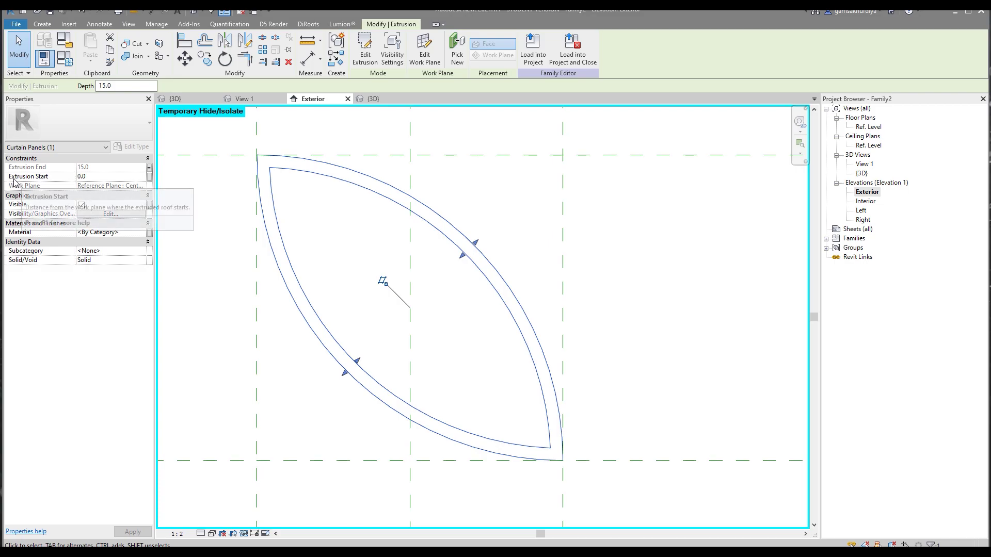
Step: Set the lens extrusion's Extrusion Start to 2.0
click(90, 178)
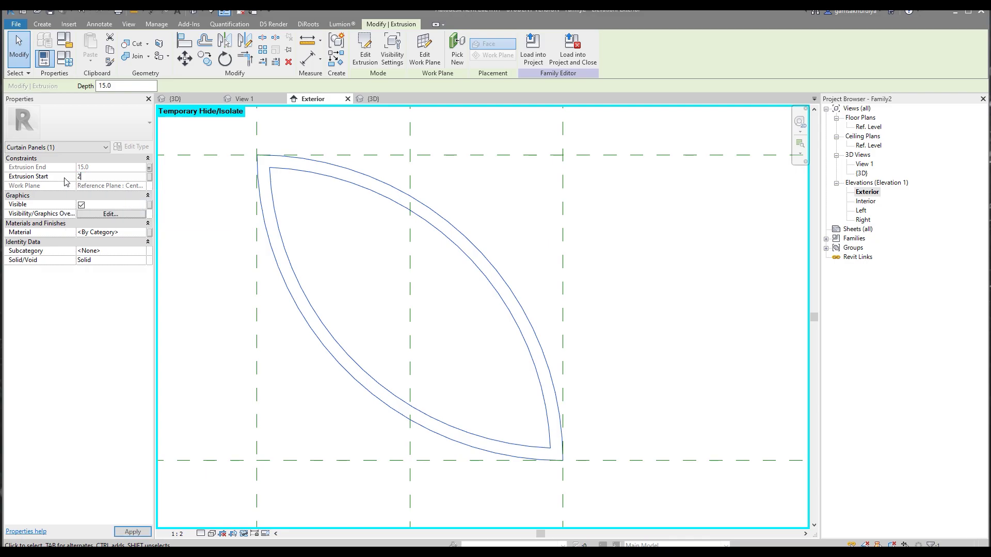
click(193, 267)
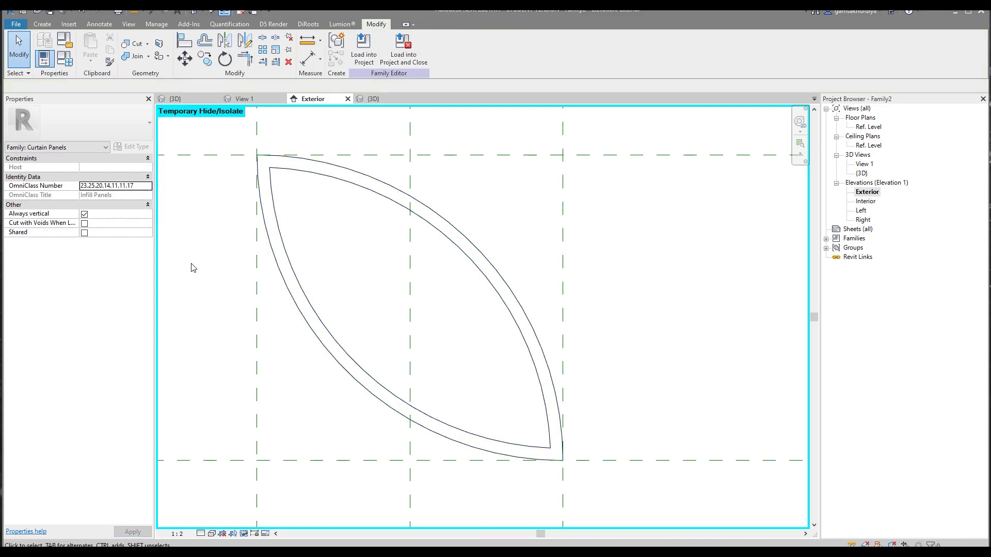
scroll(428, 246, down, 4)
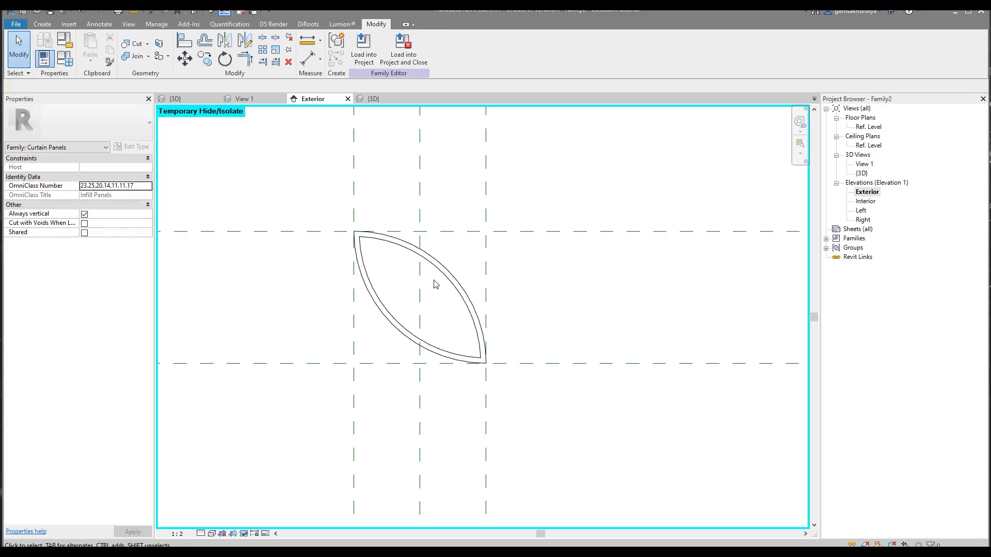
Step: Drive the lens extrusion's visibility with a new Yes/No parameter named Symbolic_Part_1
click(404, 256)
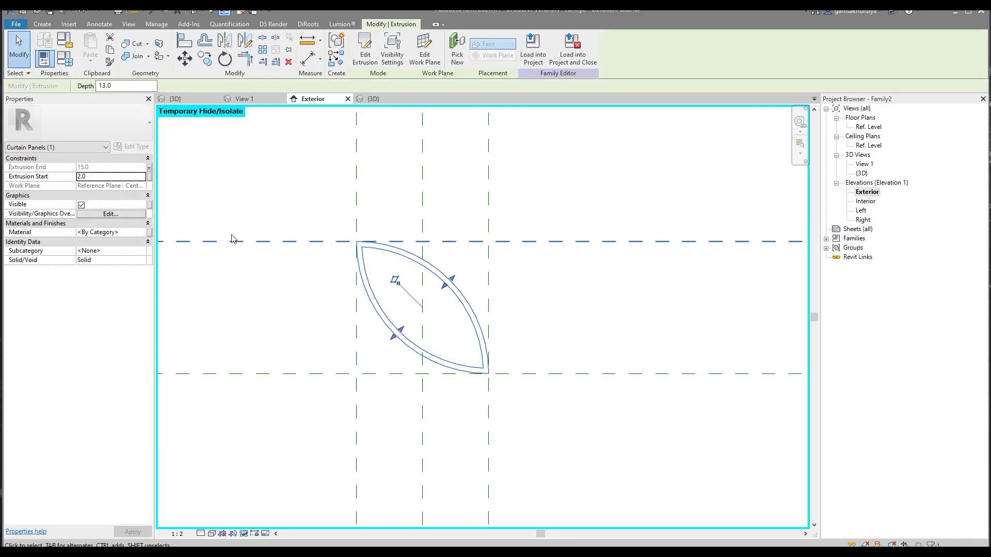
click(149, 205)
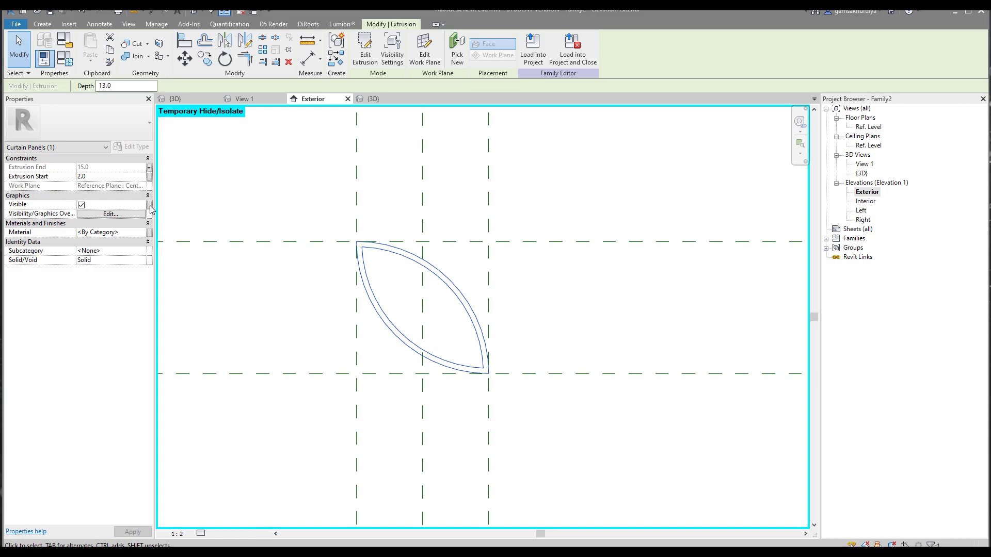
drag(489, 176, 679, 175)
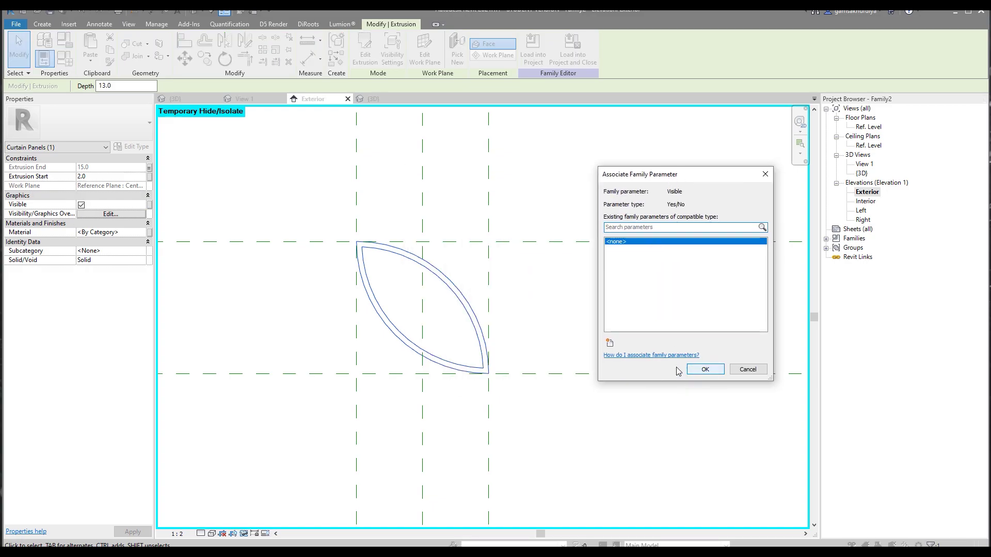
click(609, 343)
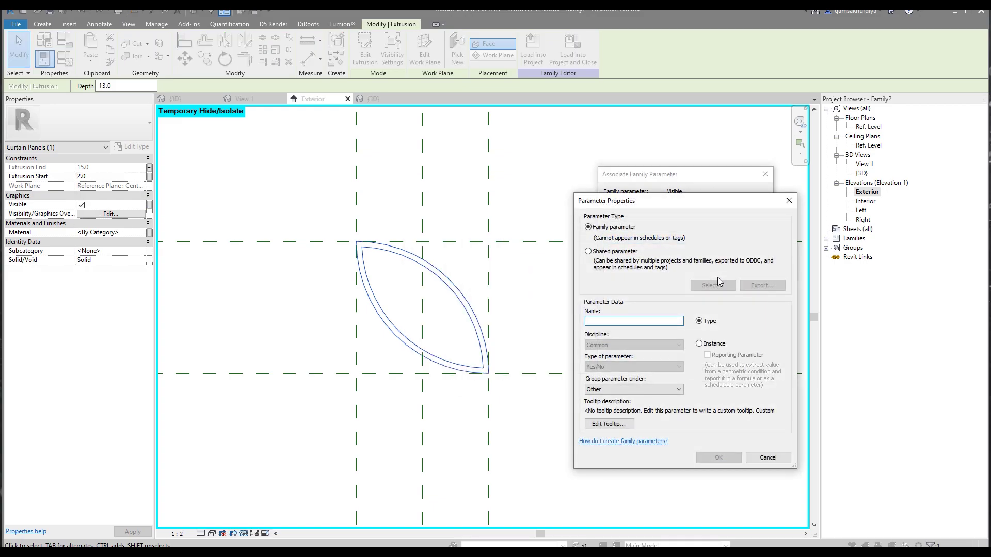
text(Symbolic_Part_1)
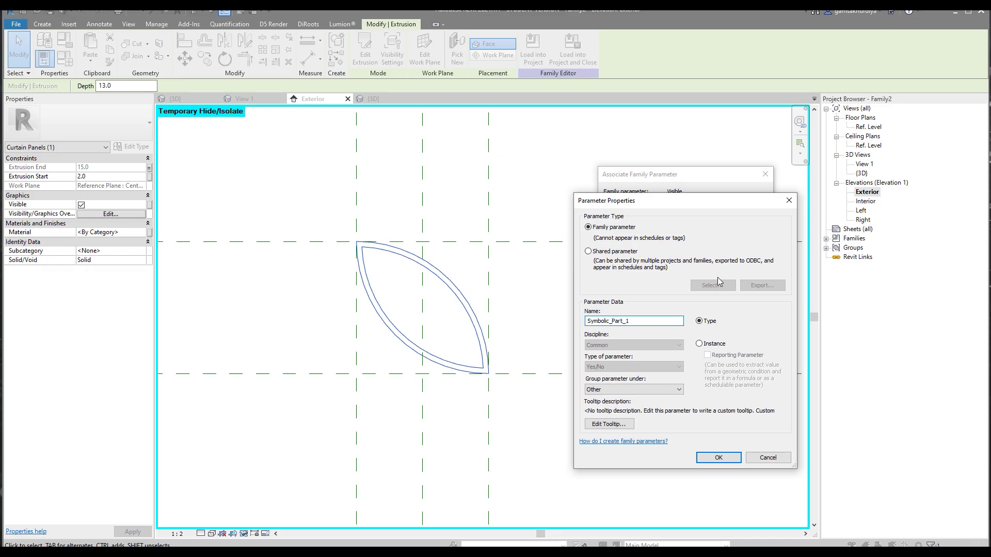
key(ctrl+a)
key(Return)
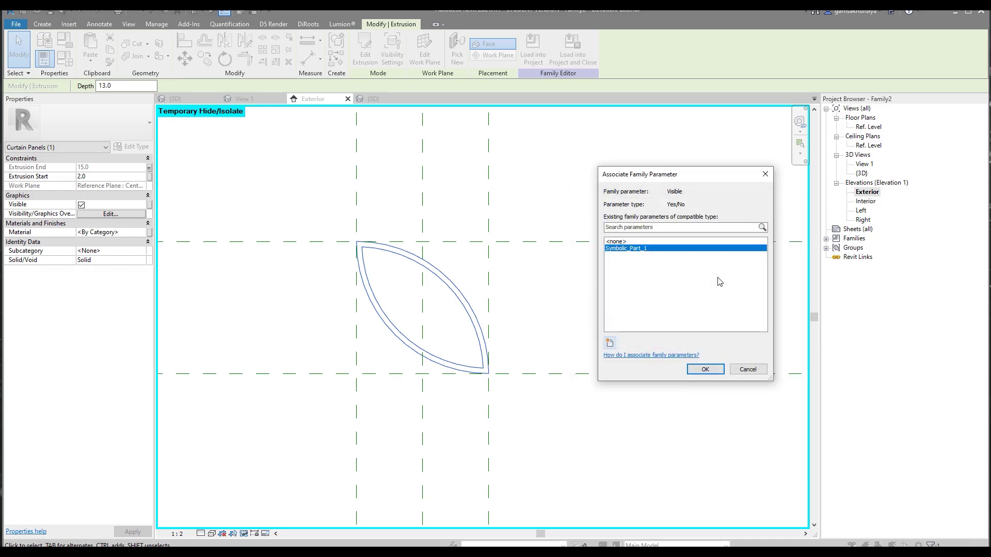
click(706, 369)
click(529, 290)
scroll(528, 290, up, 2)
Step: In a new extrusion sketch, draw an arc from the bottom-left to the top-right plane intersection
click(92, 44)
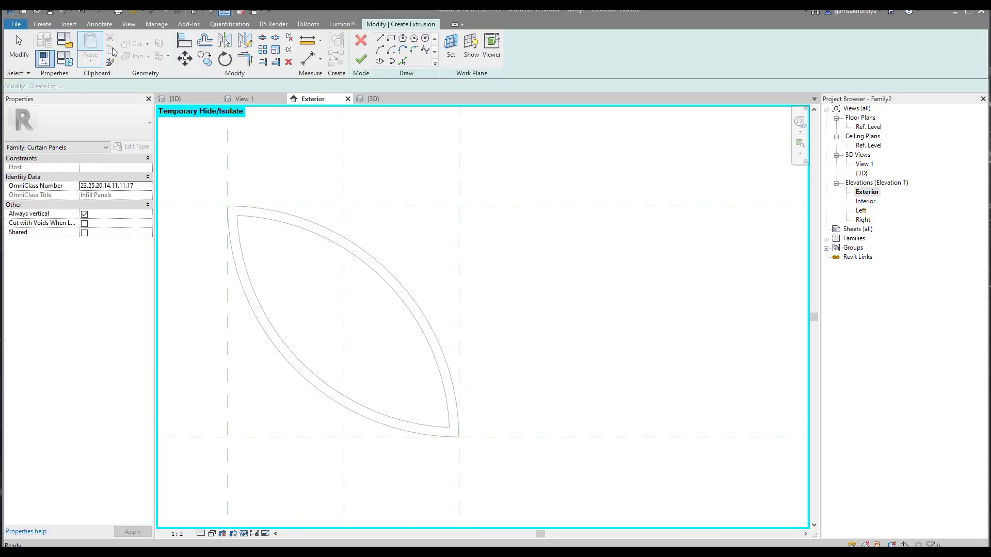
click(227, 436)
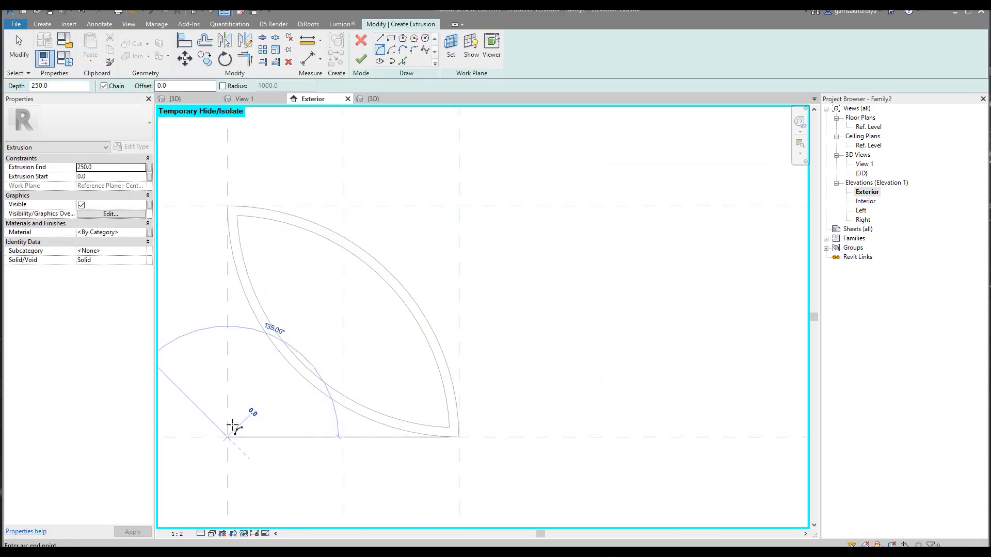
click(453, 206)
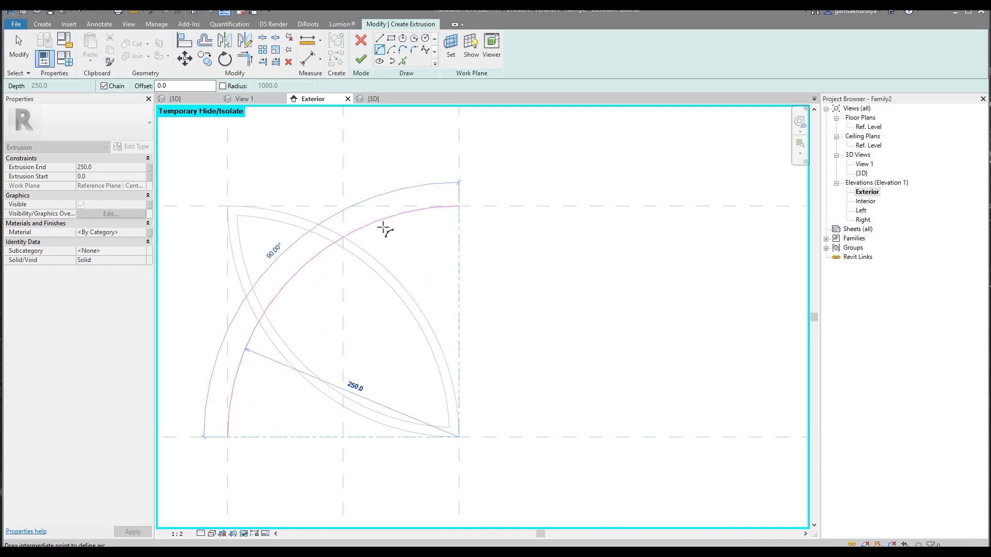
click(384, 230)
key(Escape)
key(Escape)
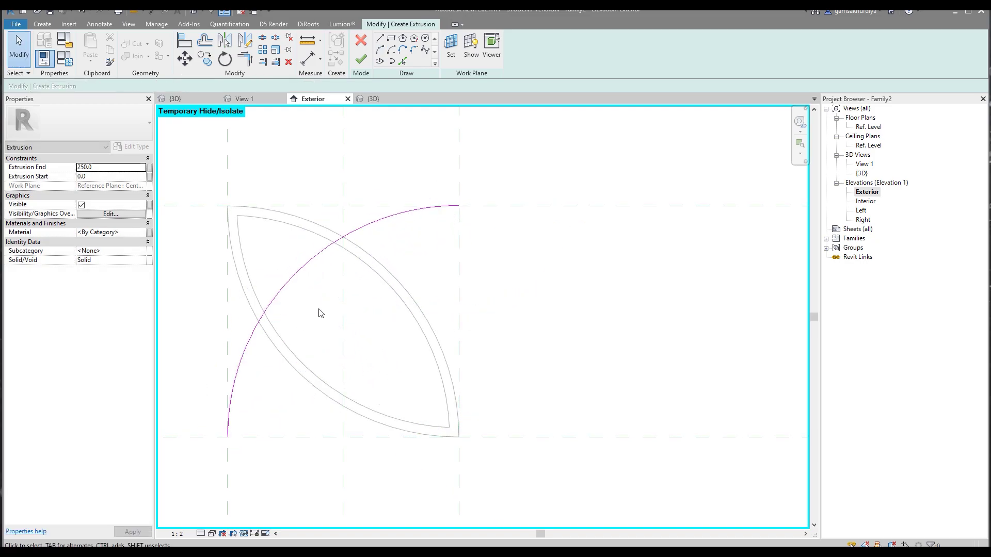
Step: Align the arc's lower end to the left and bottom reference planes
key(a)
key(l)
click(228, 371)
click(227, 436)
click(242, 437)
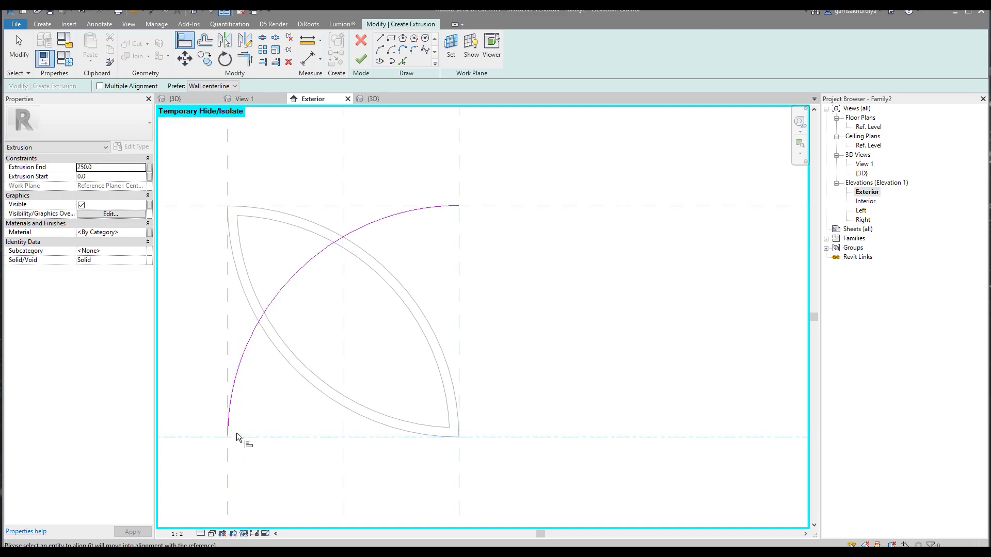
key(Escape)
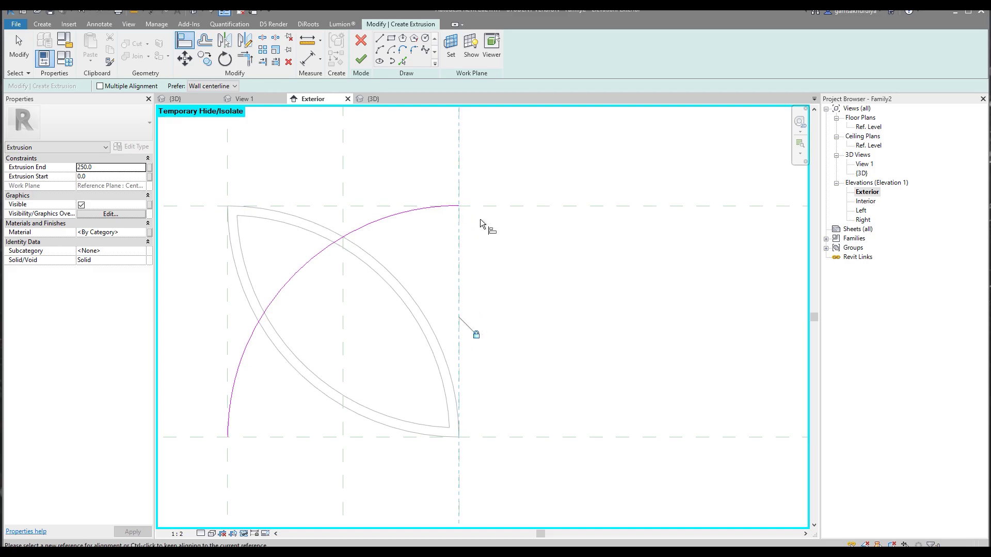
key(Escape)
Step: Mirror-copy the arc along its chord into a lens, then offset the upper-left arc 10.0 inward
click(376, 221)
click(244, 46)
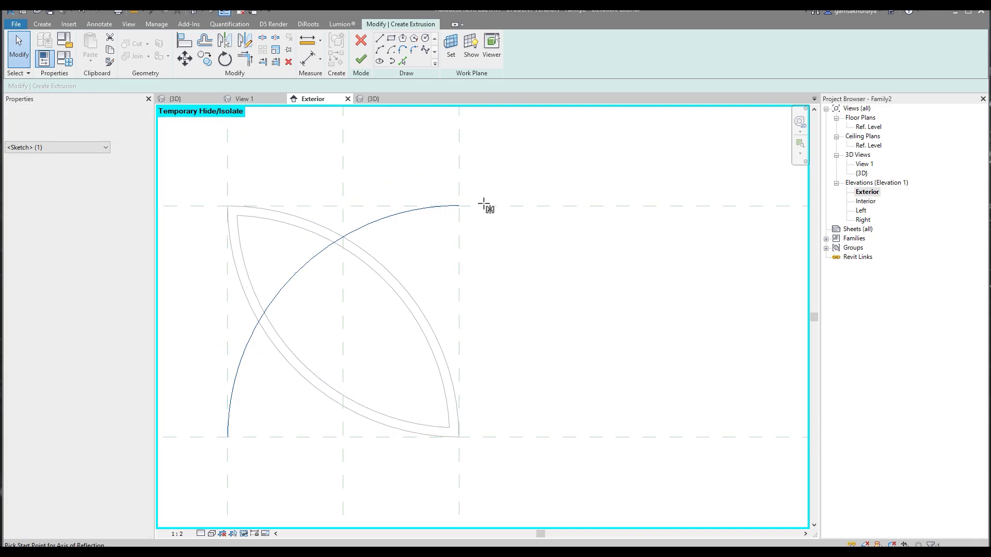
click(459, 206)
click(240, 436)
click(469, 389)
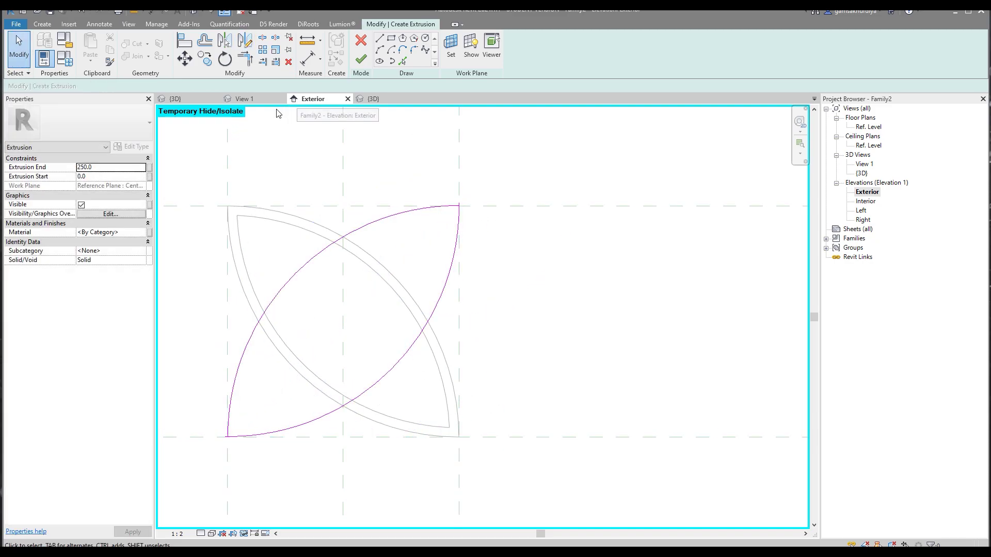
click(206, 42)
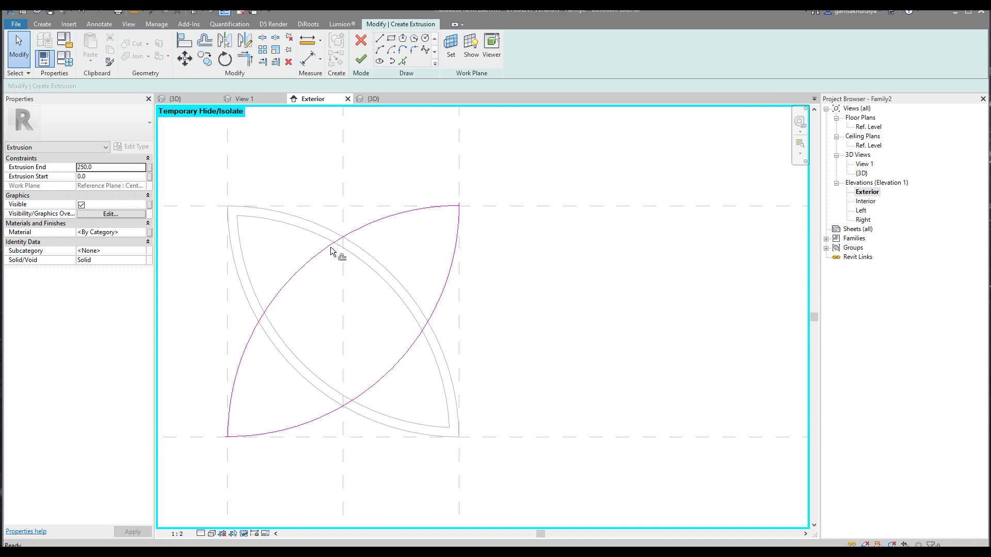
click(327, 274)
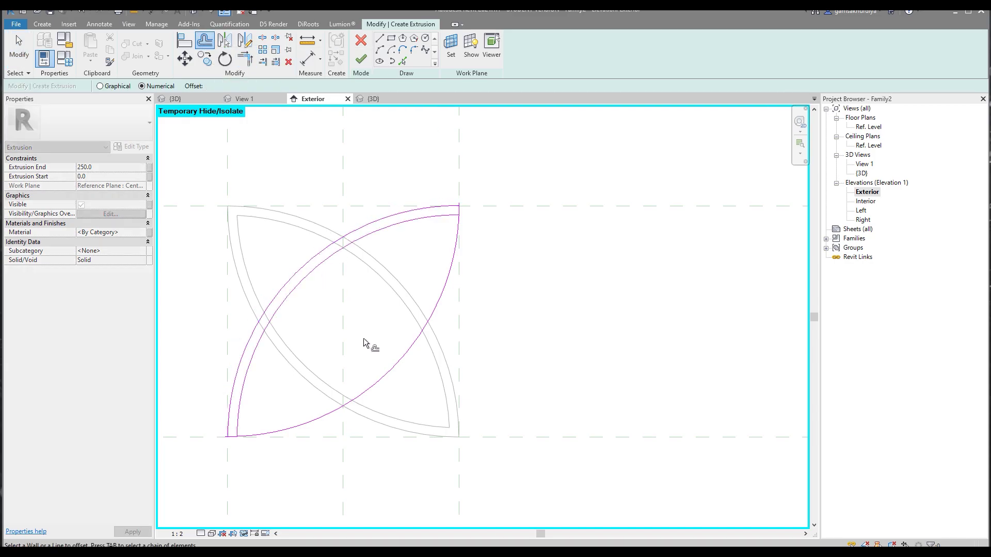
Step: Add a 10.0 inner offset copy of the lower-right arc
click(391, 375)
key(Escape)
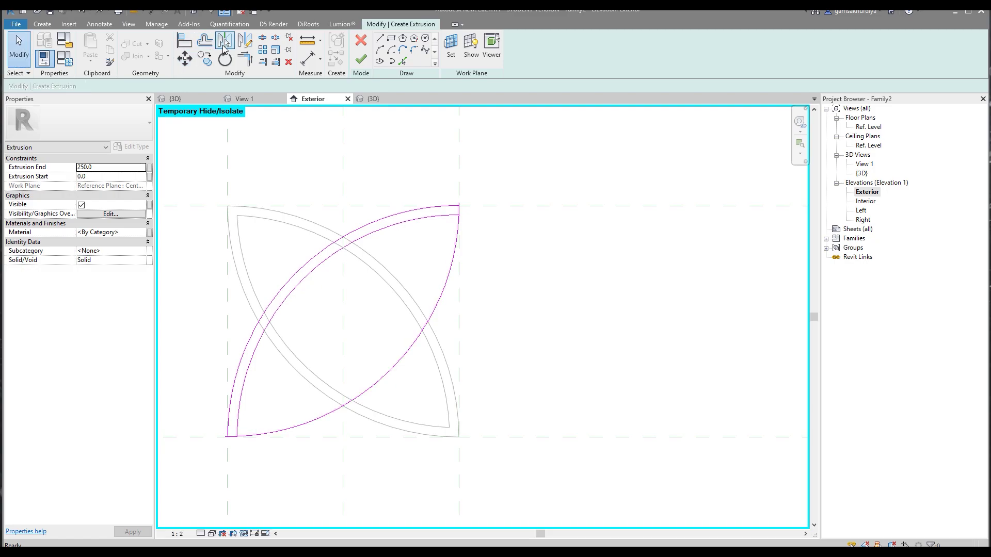
click(204, 42)
click(399, 361)
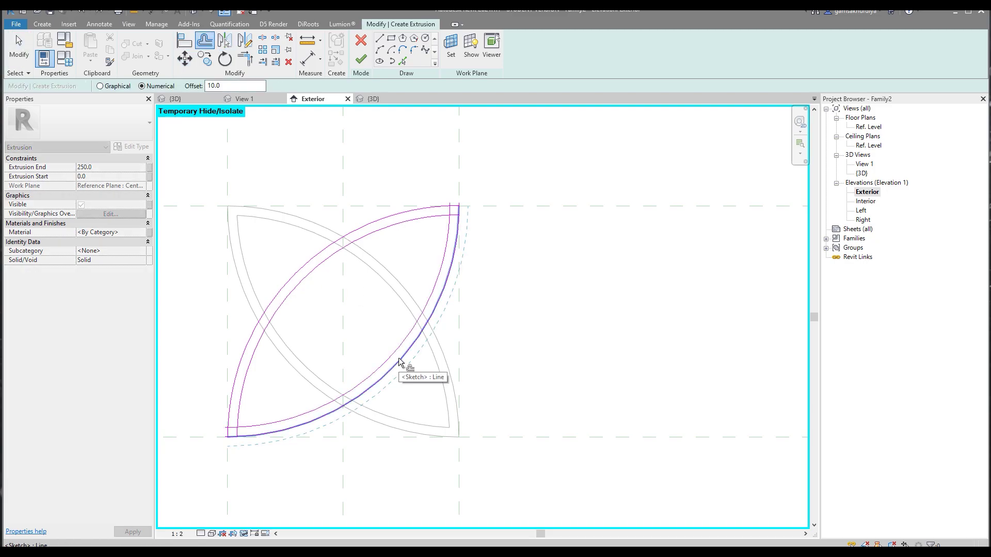
key(Escape)
Step: Trim the inner arcs to corners at the top-right and lower-left tips
key(tr)
click(452, 246)
click(447, 218)
click(239, 418)
click(251, 427)
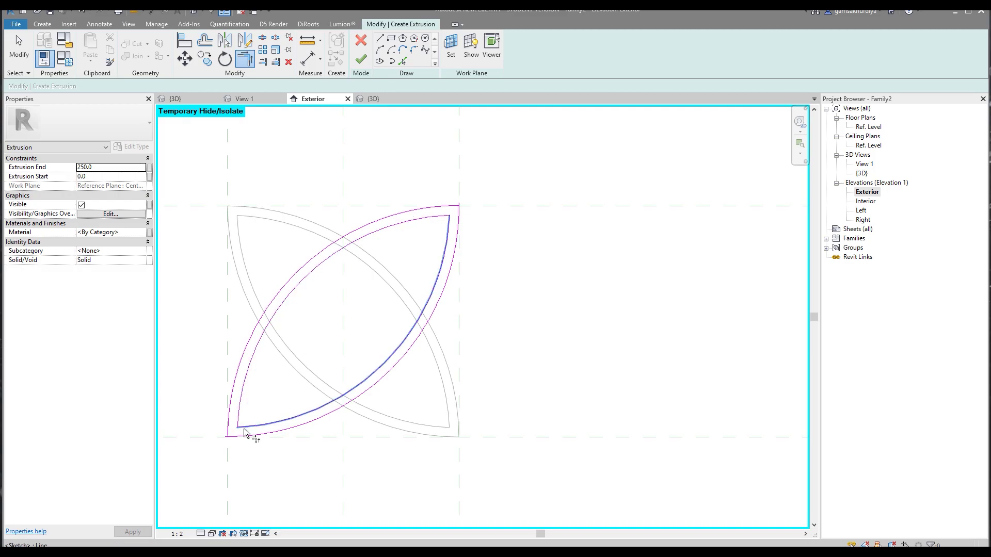
key(Escape)
Step: Centre the lens outline and finish the sketch into a solid extrusion
scroll(454, 196, up, 4)
scroll(452, 198, down, 4)
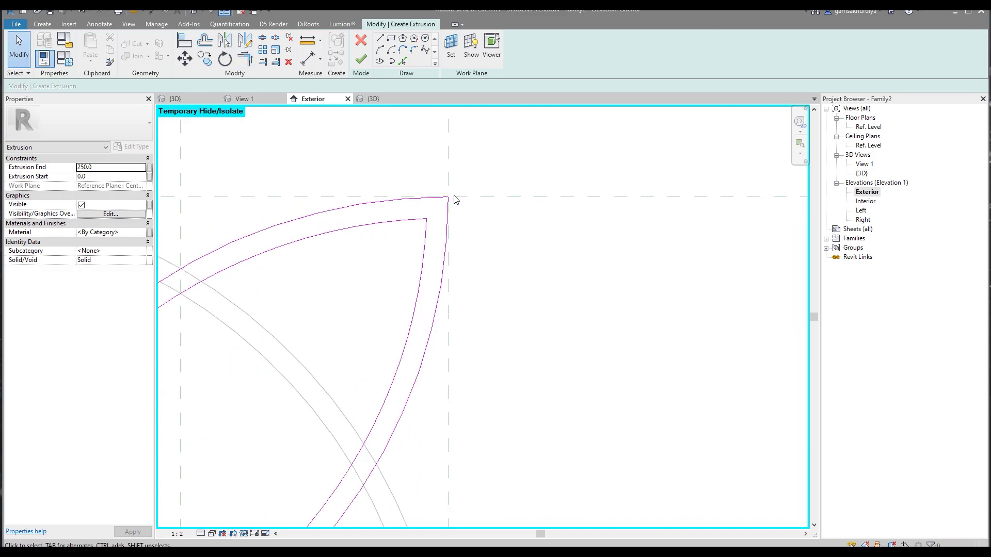
scroll(467, 251, up, 2)
middle_drag(449, 248, 470, 288)
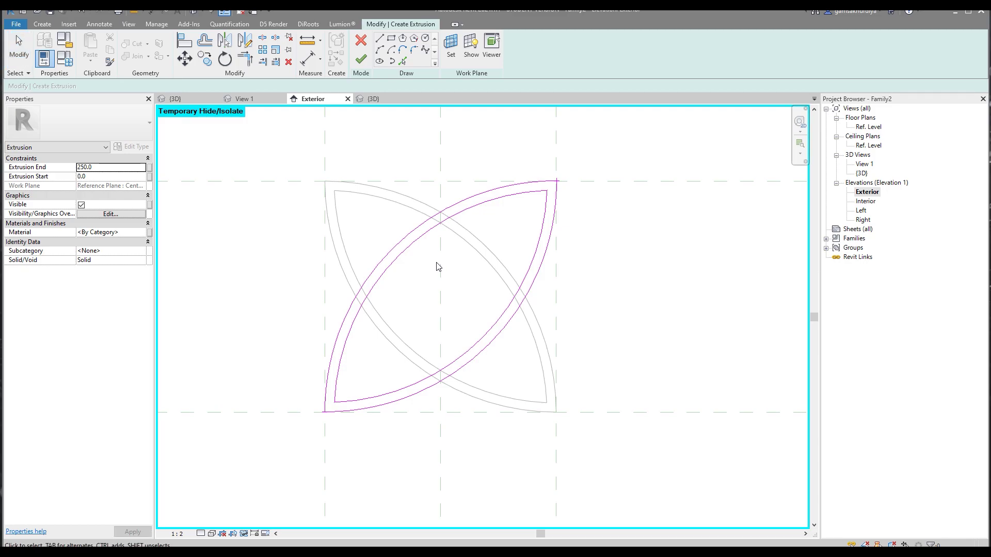
click(361, 59)
key(Escape)
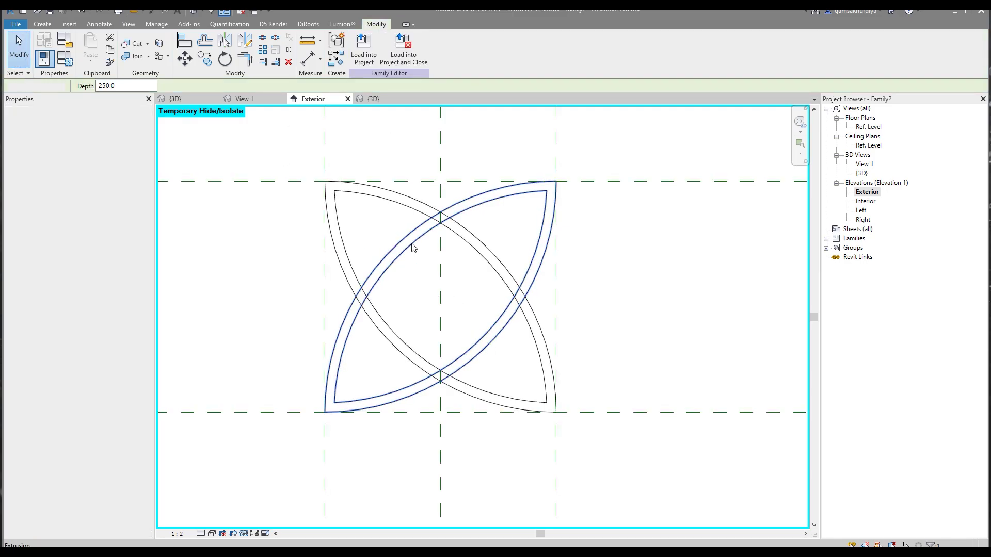
Step: Make the second lens extrusion run from 2 to Frame_Thikness
click(325, 289)
click(104, 178)
text(2)
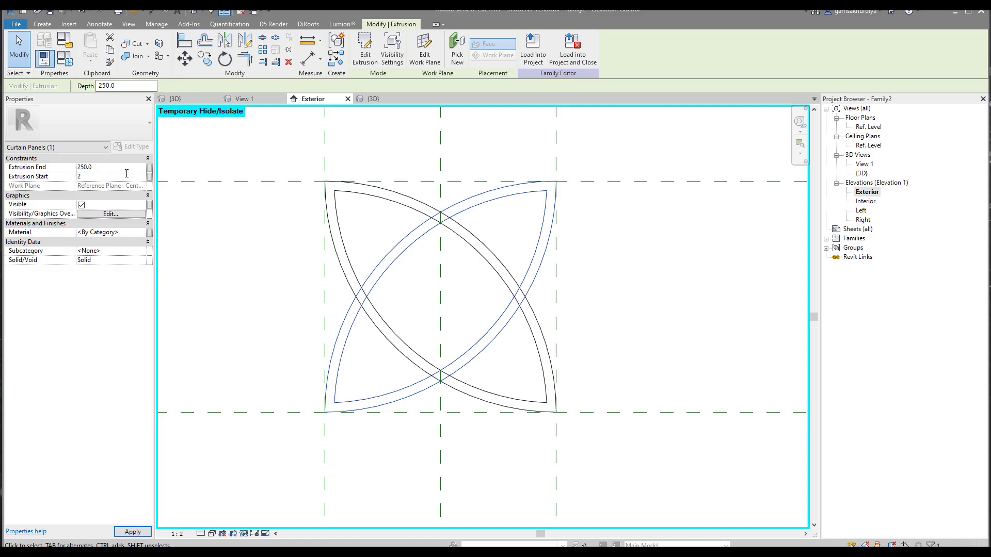
click(149, 167)
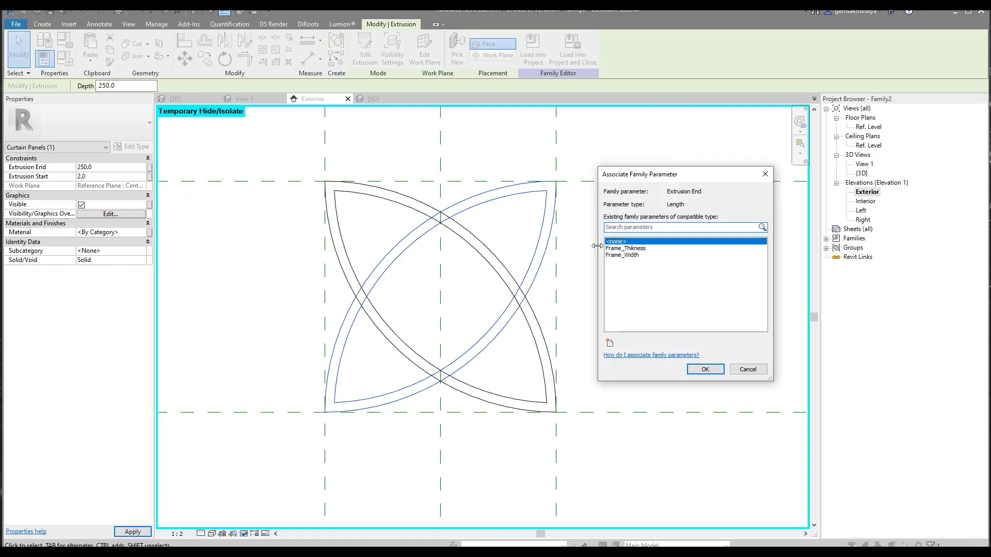
click(625, 248)
click(705, 370)
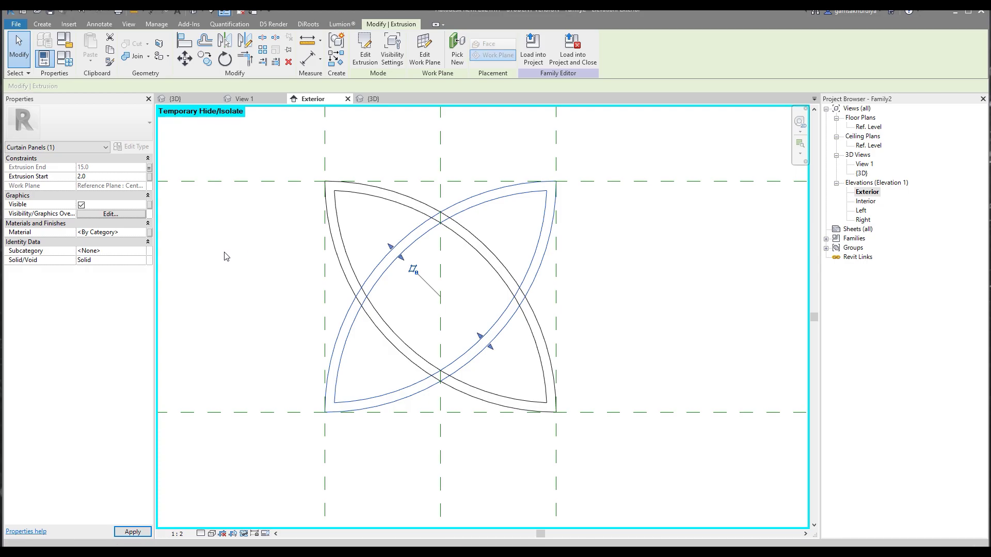
Step: Link the extrusion's visibility to a new Yes/No parameter Symbolic_Part_2 and recentre the view
click(149, 205)
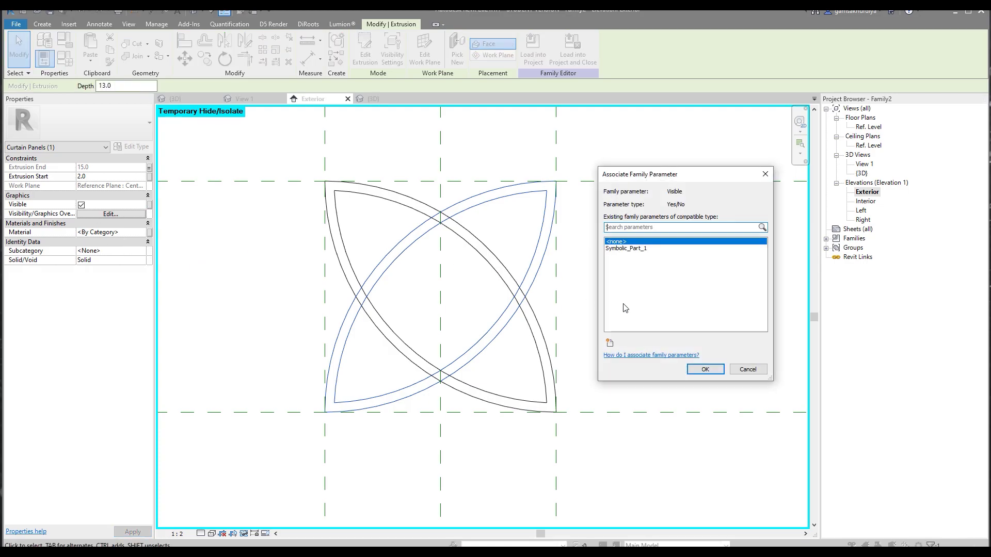
click(610, 342)
text(Symbolic_Part_1)
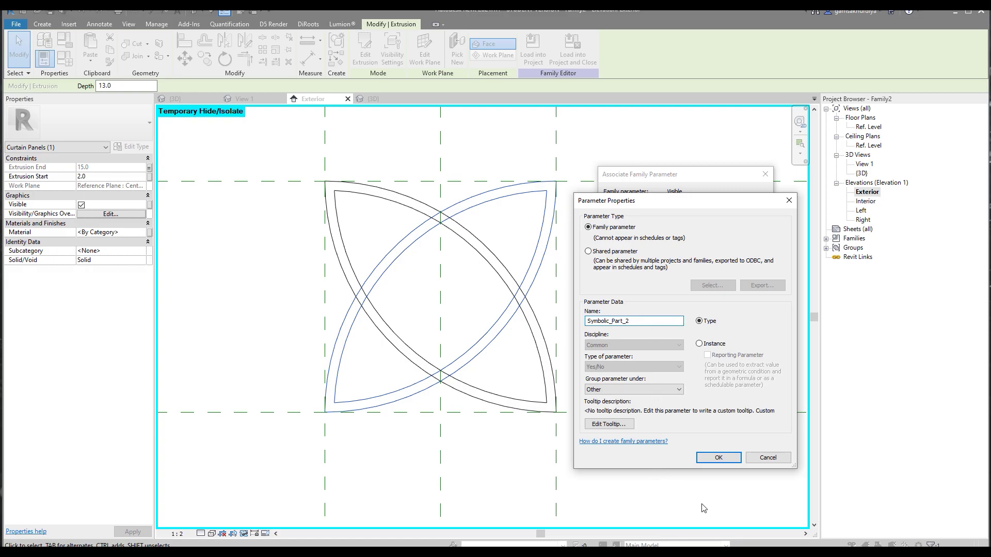
click(718, 459)
click(703, 369)
click(703, 363)
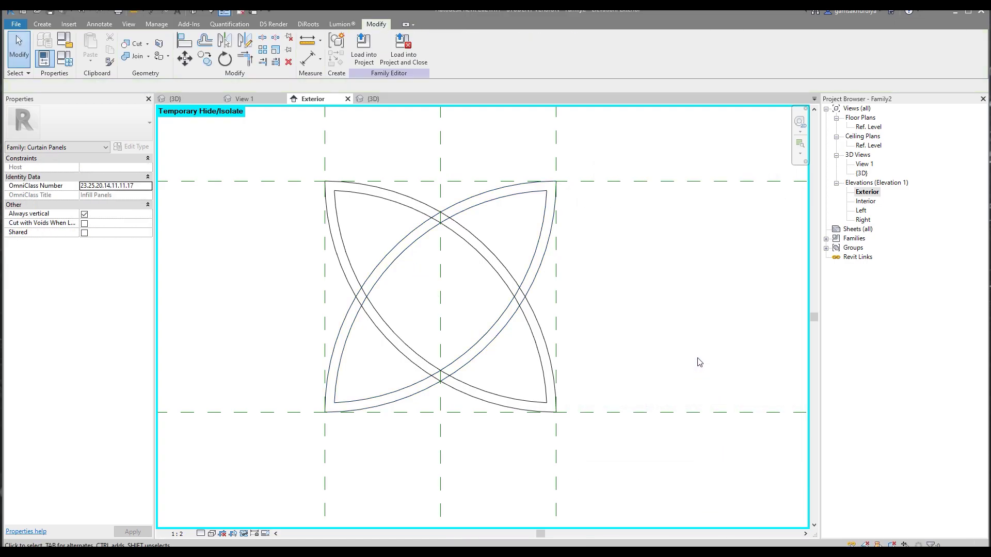
middle_drag(703, 362, 643, 371)
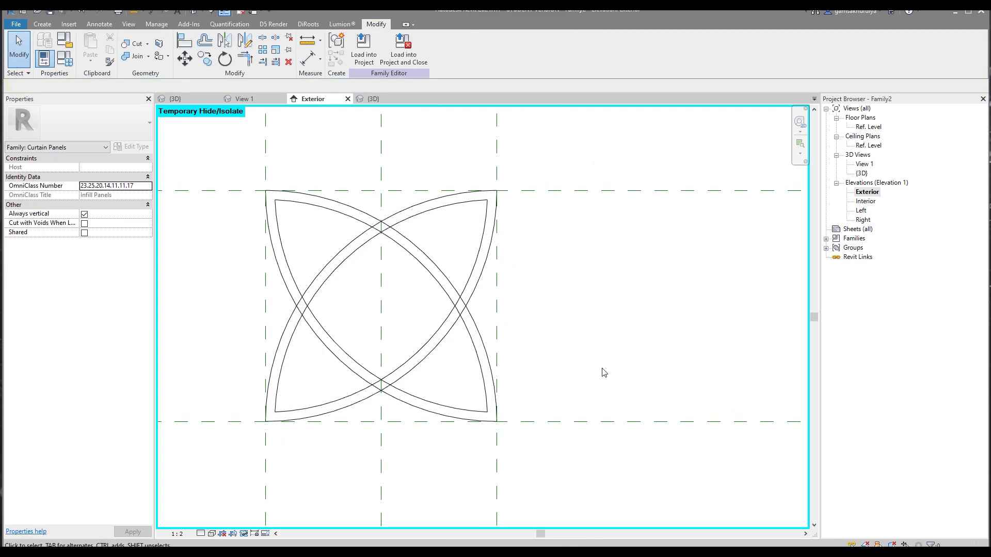
middle_drag(559, 327, 568, 359)
middle_drag(247, 383, 278, 309)
Step: Restore the hidden square frame, view both crossing lenses in {3D}, and open Family Types
click(244, 533)
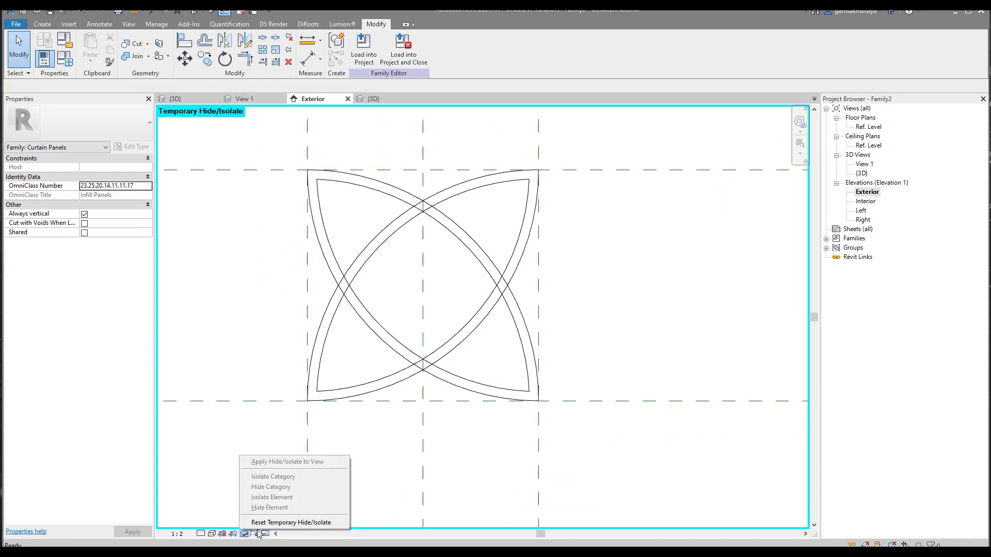
click(258, 522)
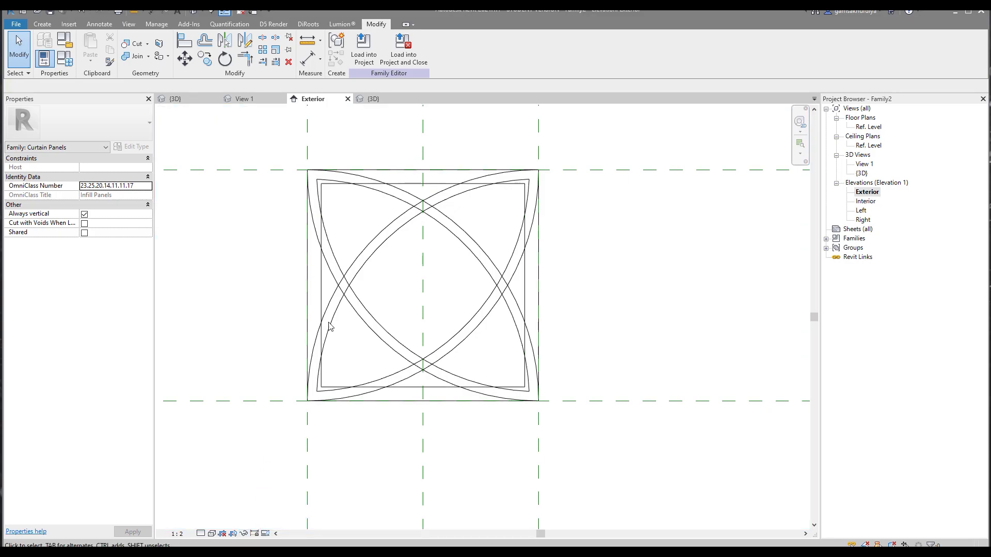
click(373, 99)
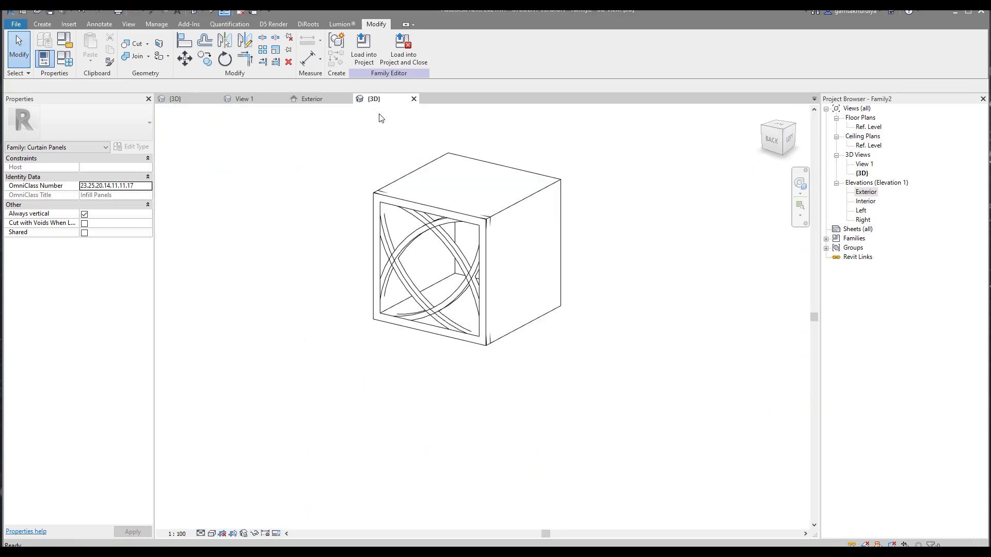
shift+middle_drag(438, 422, 469, 398)
scroll(372, 182, up, 2)
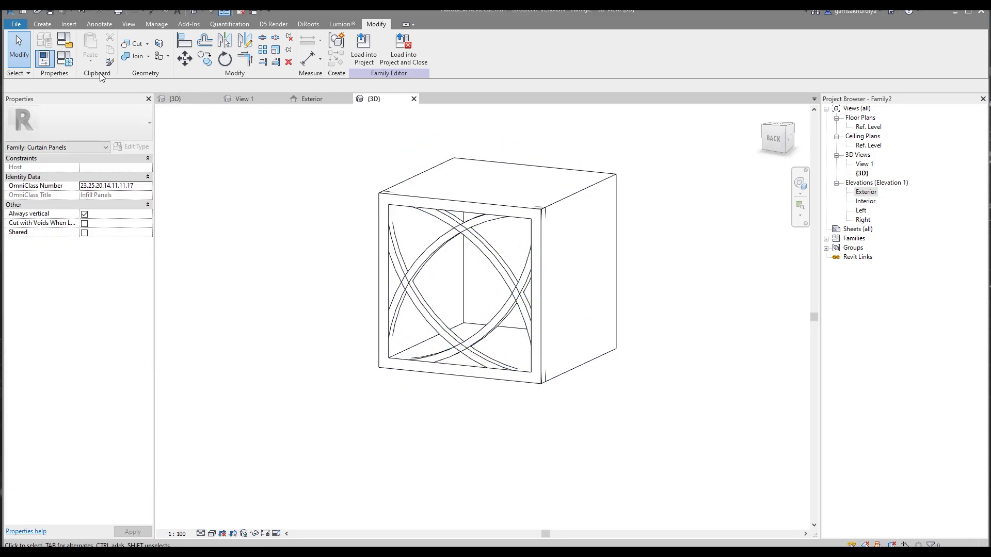
click(72, 61)
drag(657, 153, 743, 144)
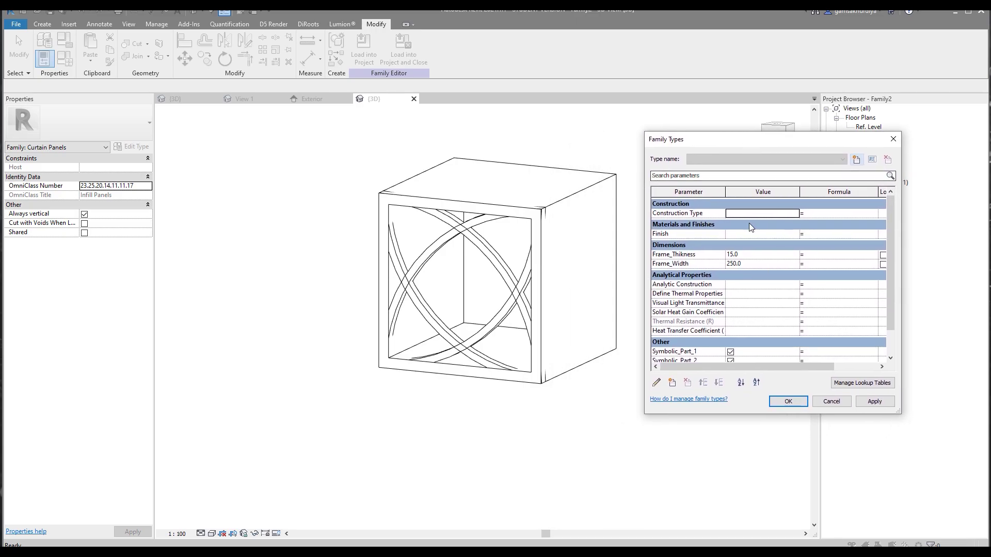
Step: Create an Empty type with Symbolic_Part_1 and Symbolic_Part_2 both off
click(854, 159)
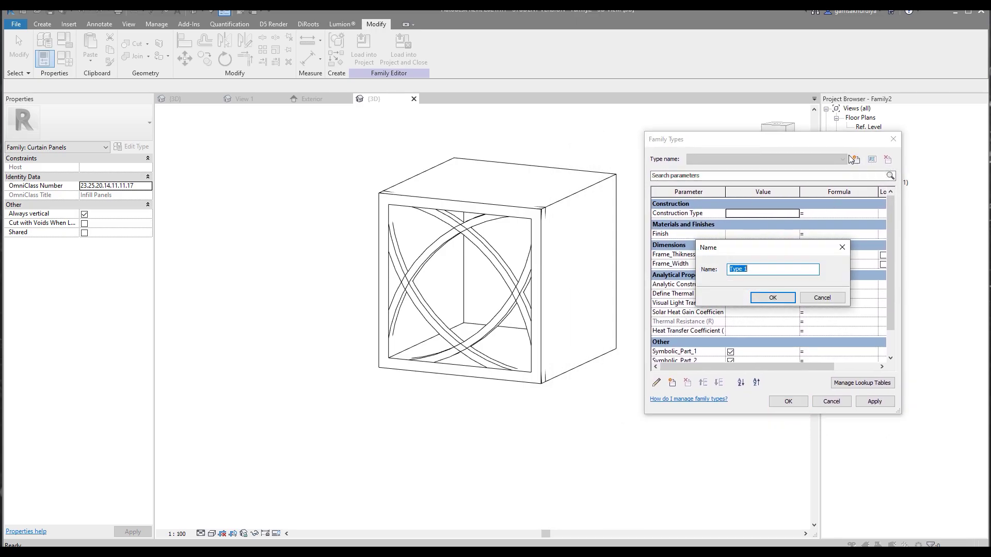
text(Empty)
key(Return)
scroll(749, 319, down, 2)
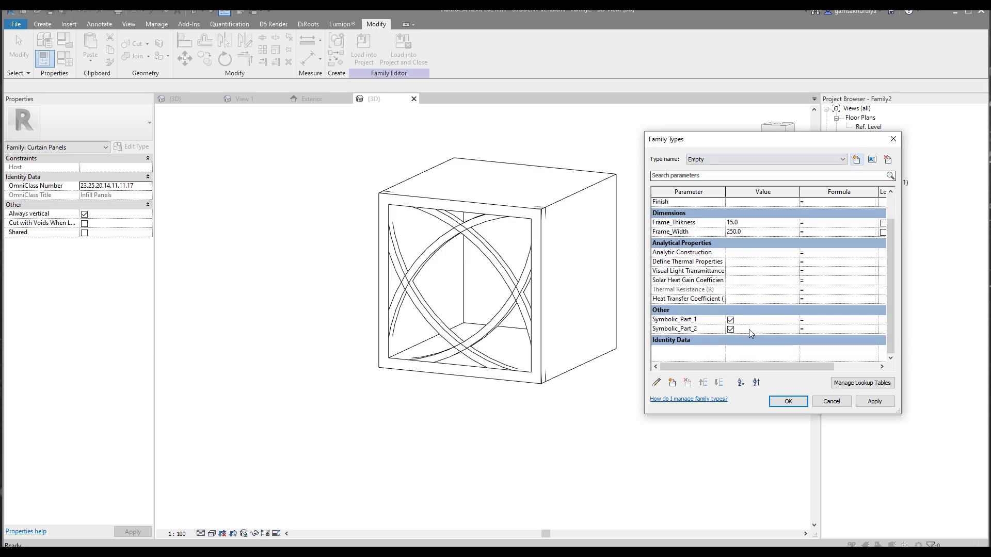
click(730, 320)
click(730, 329)
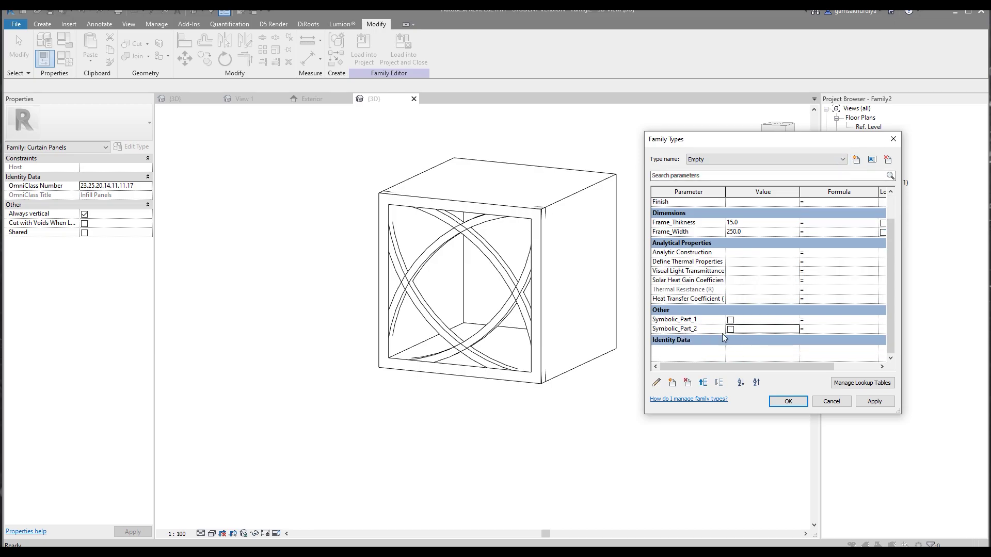
click(880, 402)
Step: Add a Symbolic_Half type with Symbolic_Part_1 turned on
click(856, 159)
text(Symbolic_Part_1)
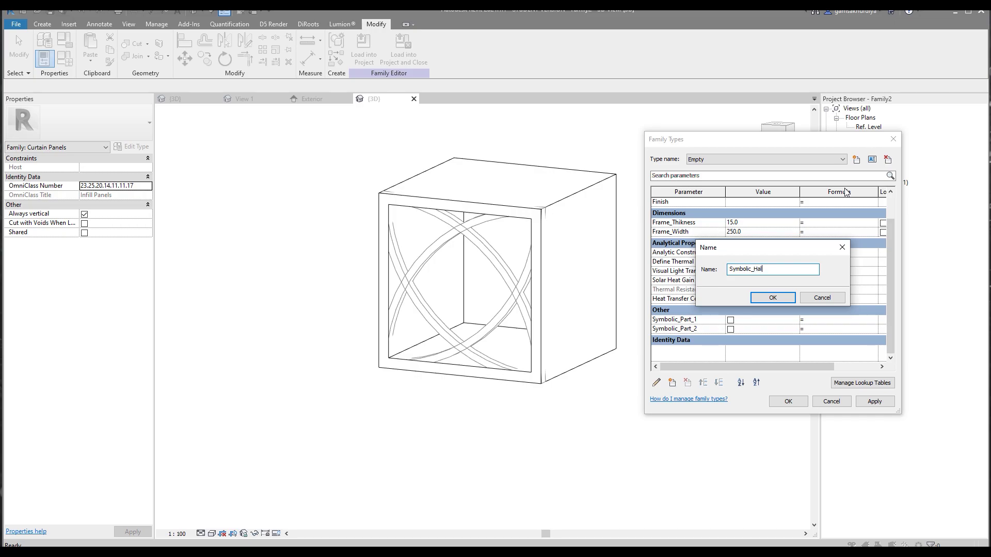
click(779, 298)
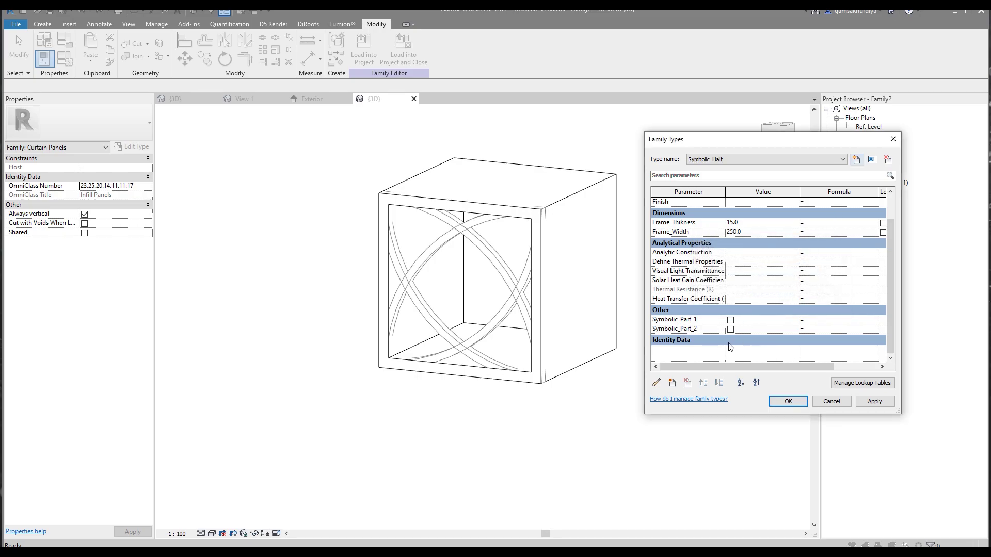
click(731, 320)
Step: Add a Symbolic_An_Half type showing only Symbolic_Part_2
click(858, 163)
text(Symbolic_Part_1)
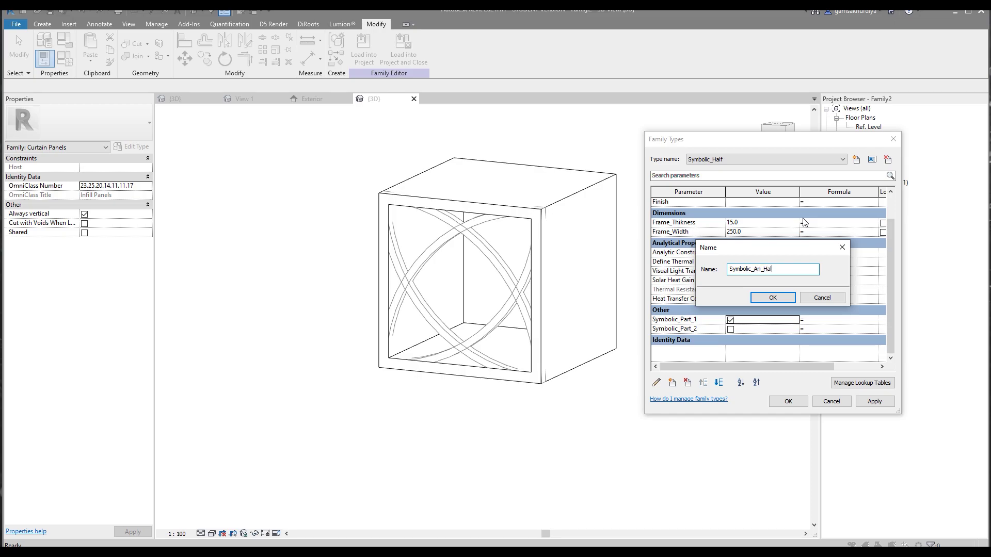
click(772, 298)
click(730, 329)
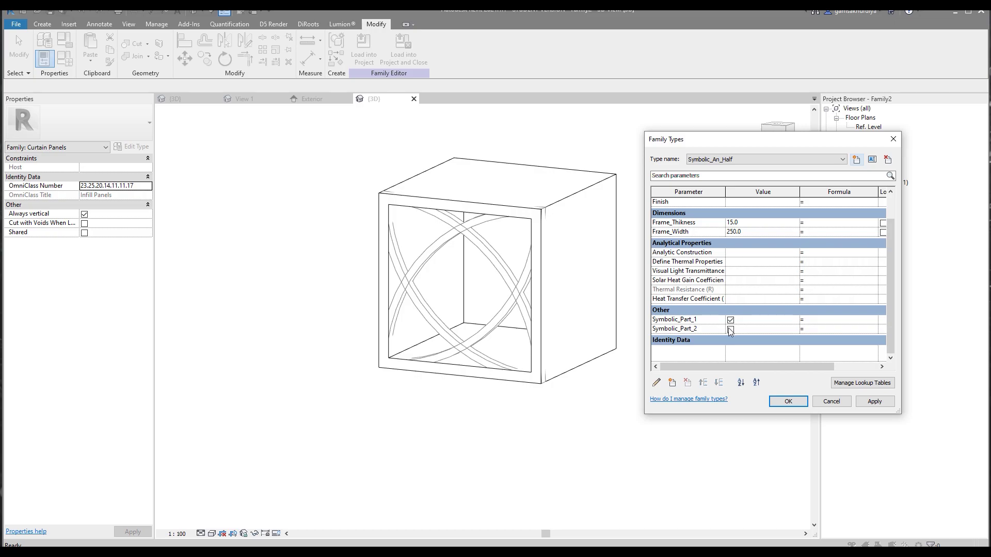
click(730, 320)
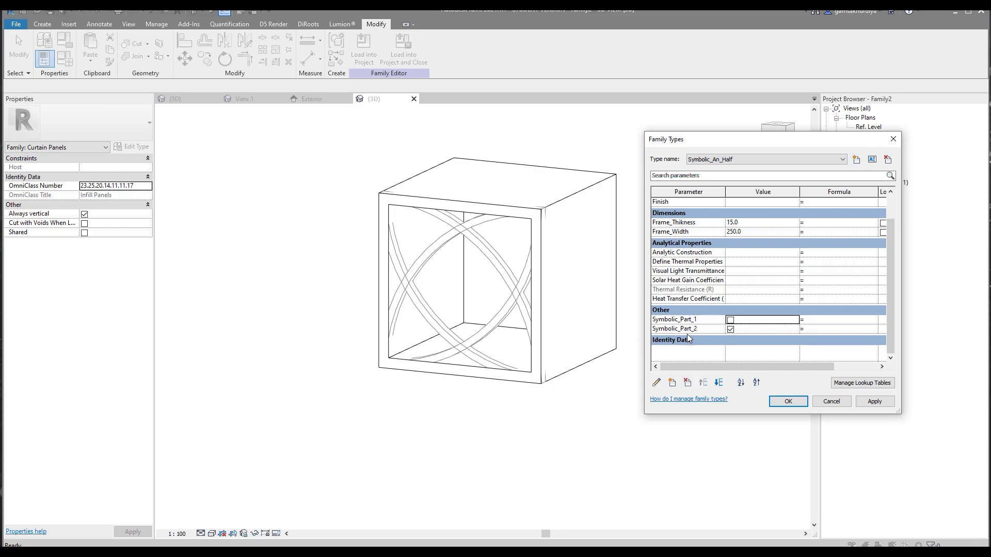
Step: Add a Symbolic_Full type with both Symbolic_Part_1 and Symbolic_Part_2 on, and apply
click(857, 160)
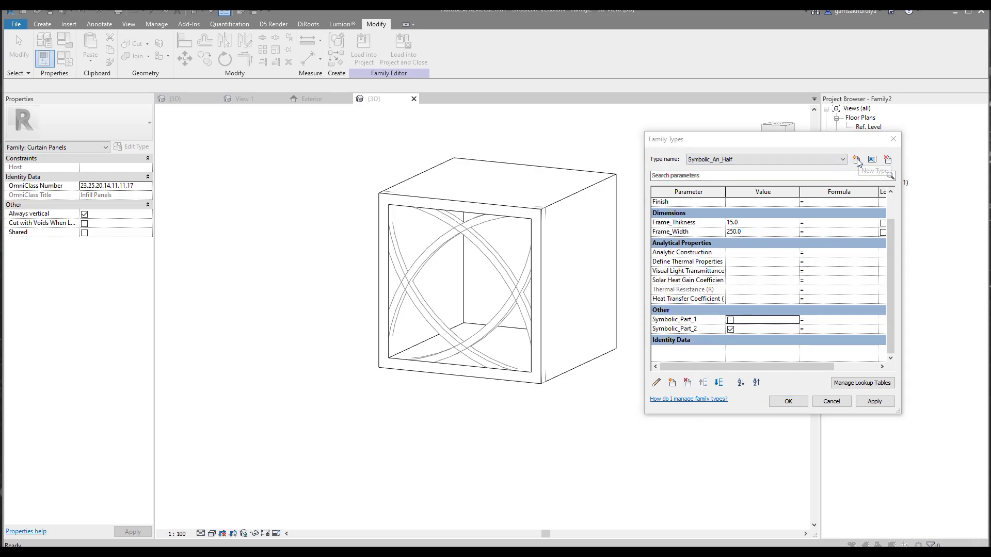
text(Symbolic_Part_)
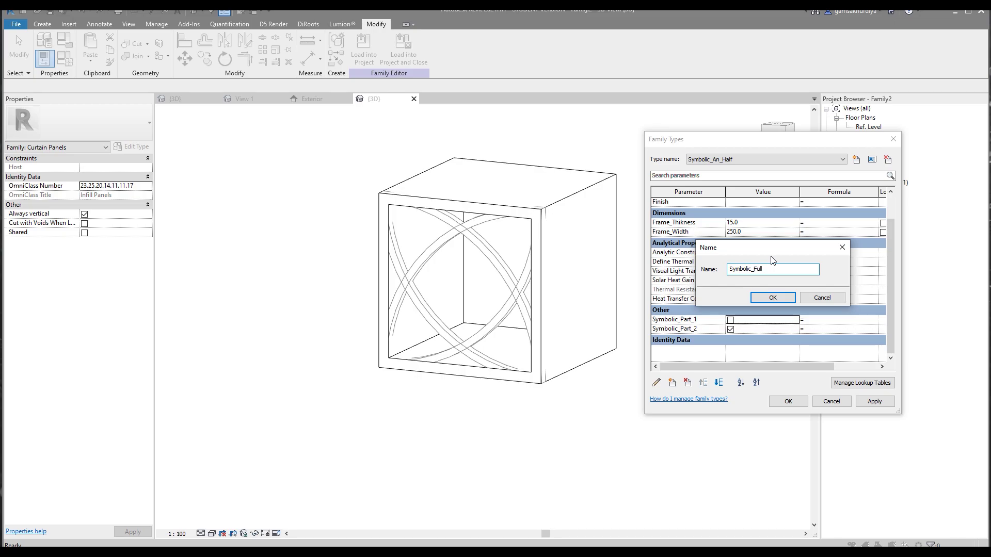
click(772, 297)
click(731, 320)
click(874, 401)
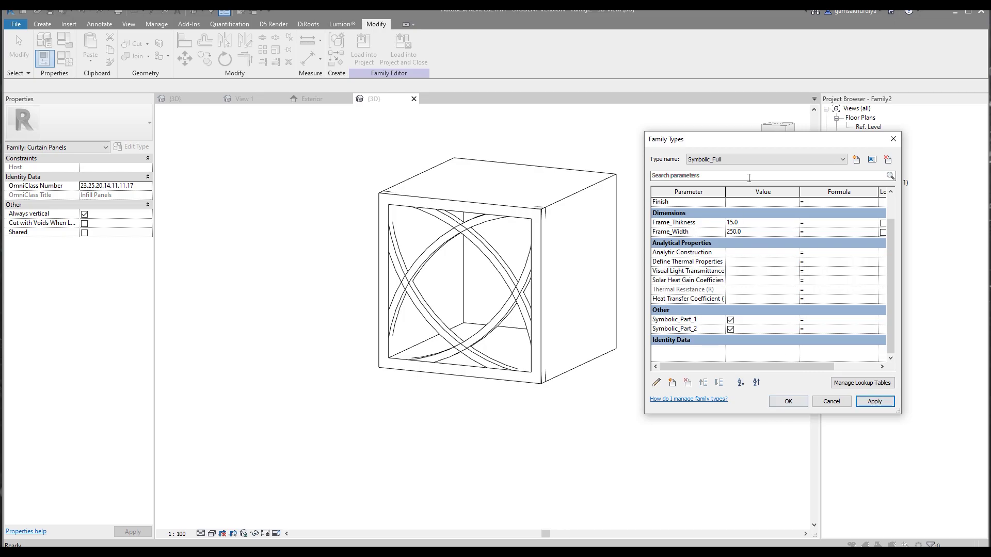
Step: Review the Symbolic_Half and Symbolic_An_Half types, then close Family Types
click(743, 159)
click(733, 189)
click(739, 159)
click(733, 175)
click(735, 156)
click(722, 189)
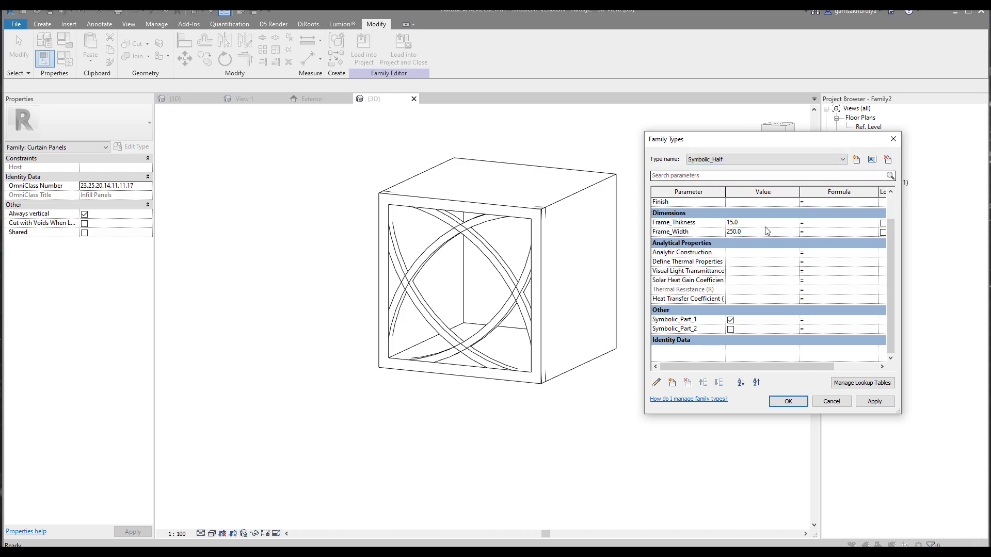
click(788, 402)
mouse_move(580, 350)
middle_down()
mouse_move(476, 383)
mouse_move(542, 385)
mouse_move(580, 366)
mouse_move(564, 354)
middle_up()
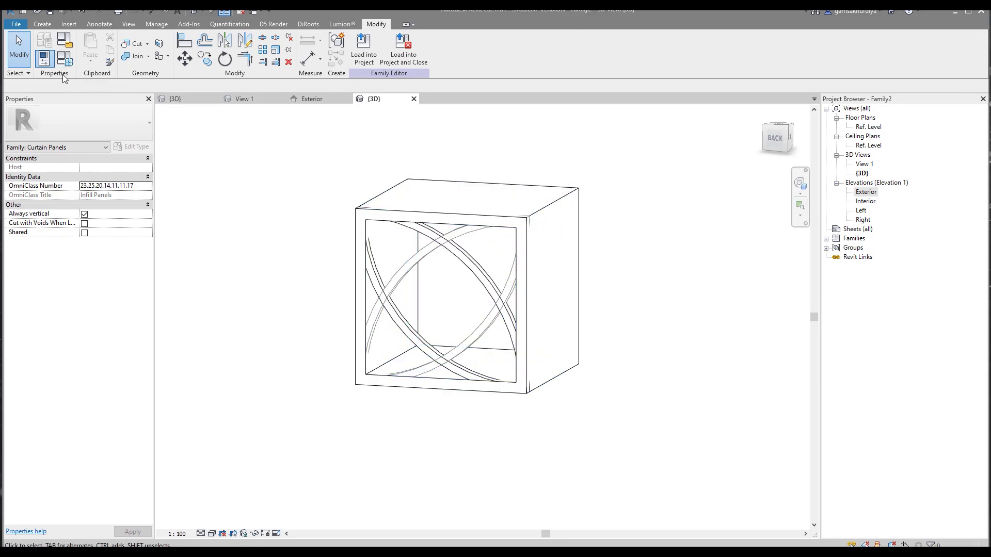
Step: Make Symbolic_Full the current family type
click(65, 60)
click(733, 159)
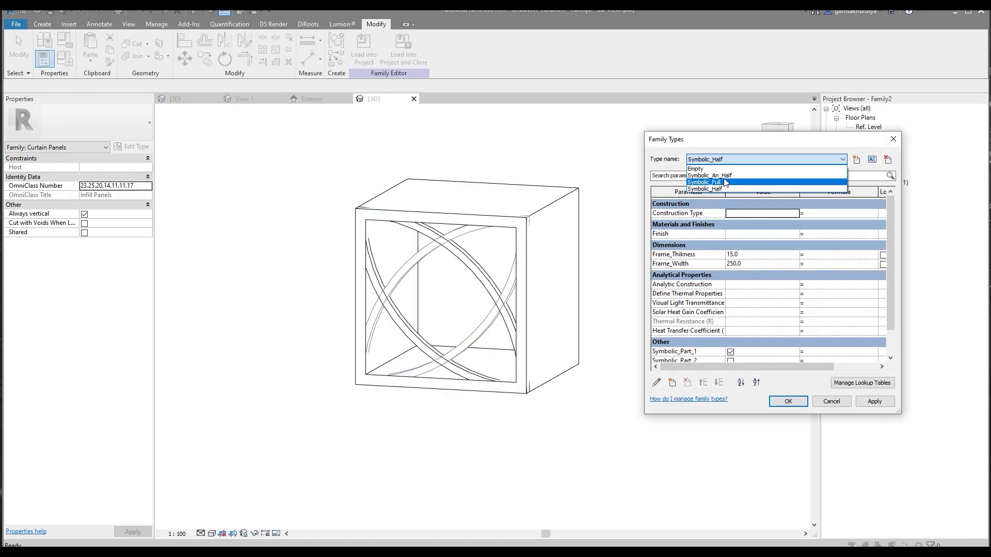
click(722, 174)
click(787, 402)
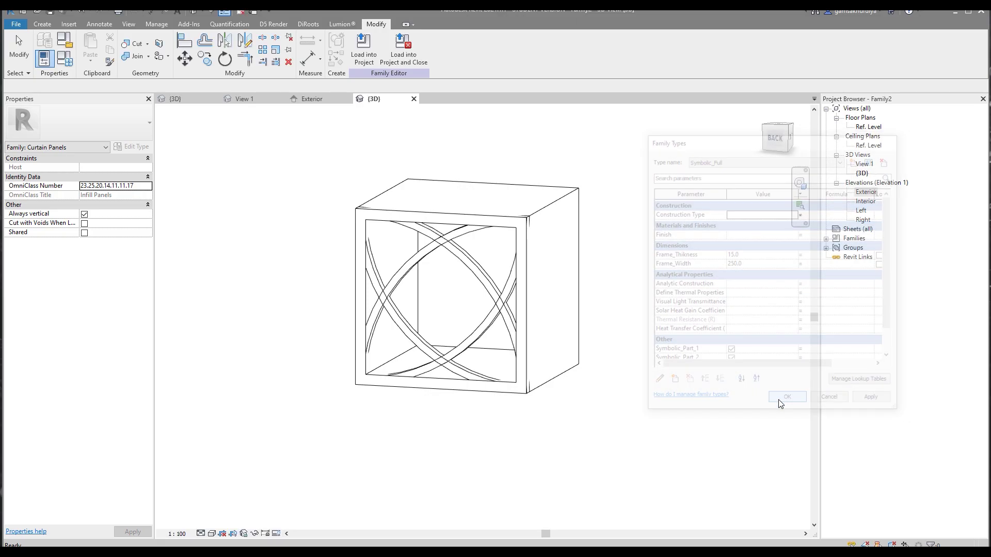
mouse_move(697, 376)
middle_down()
mouse_move(697, 359)
mouse_move(681, 366)
middle_up()
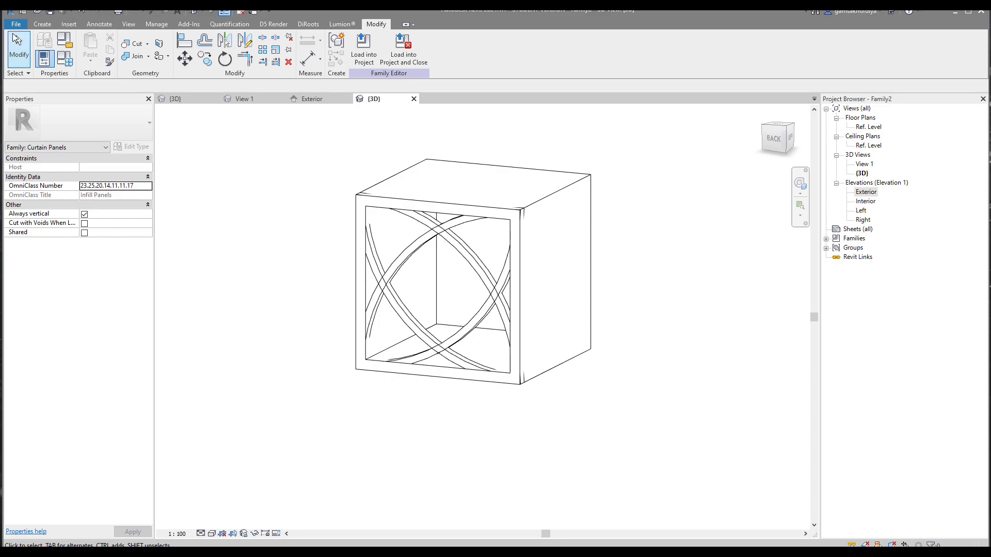
Step: Load the panel family into Project2
click(16, 24)
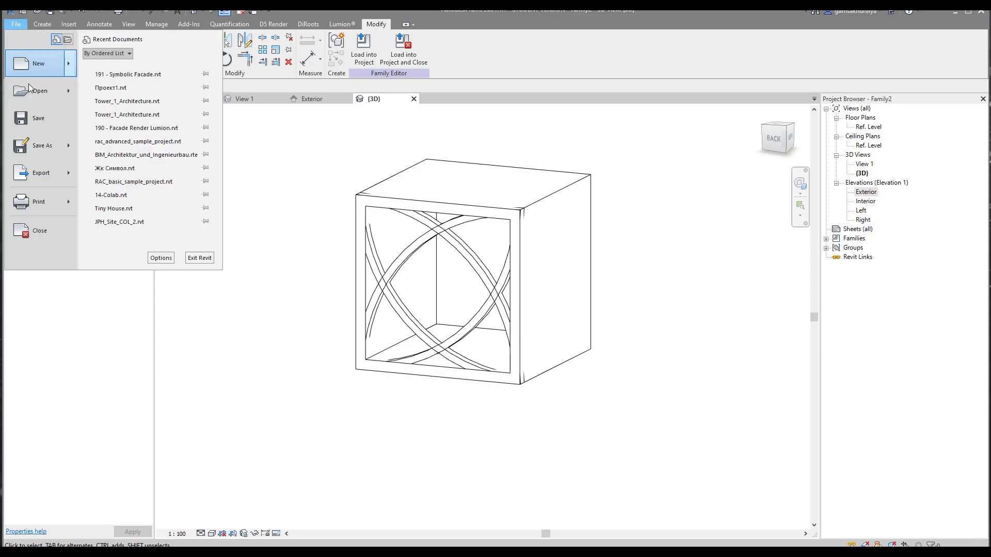
click(550, 68)
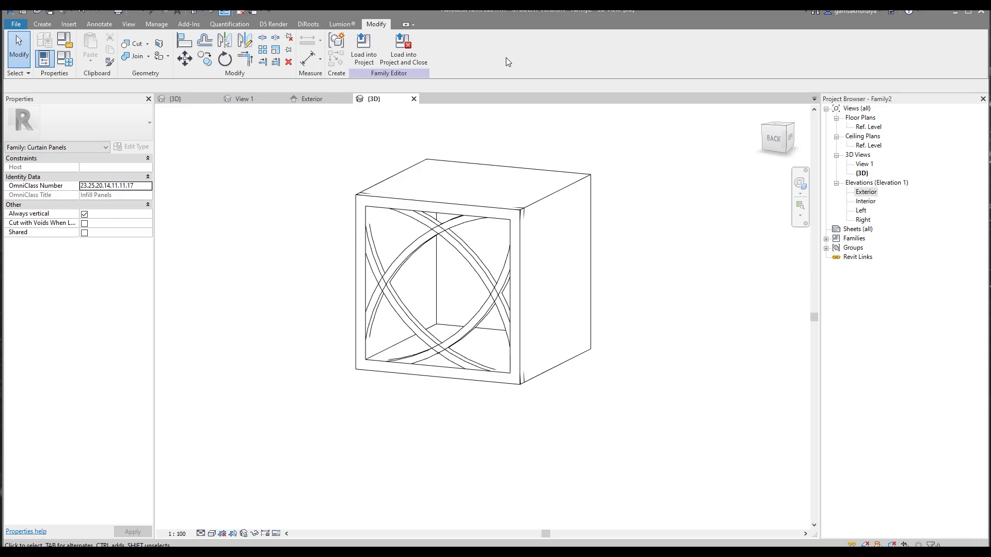
click(366, 62)
click(482, 173)
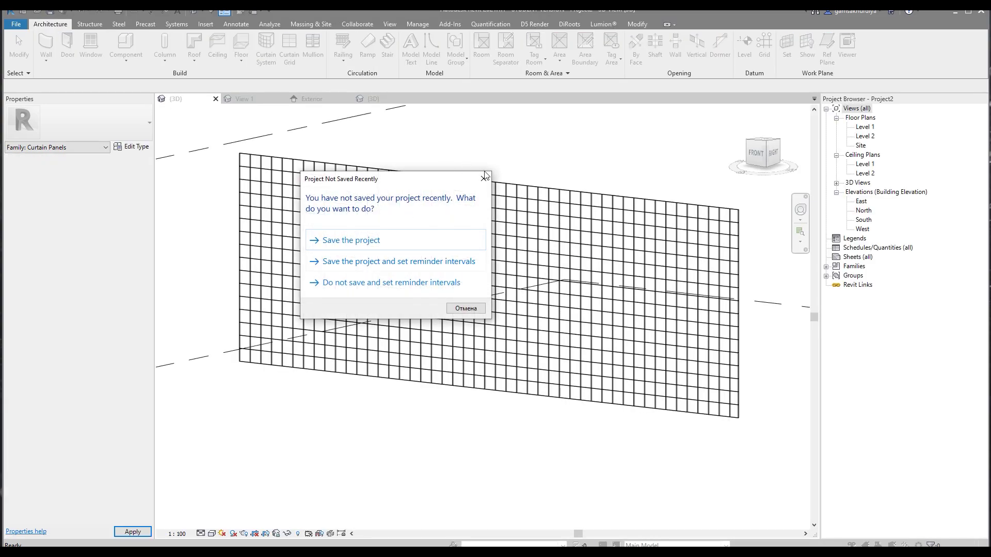
Step: Dismiss the save reminder and rename the Family2 curtain panel family to Symbolic
click(488, 178)
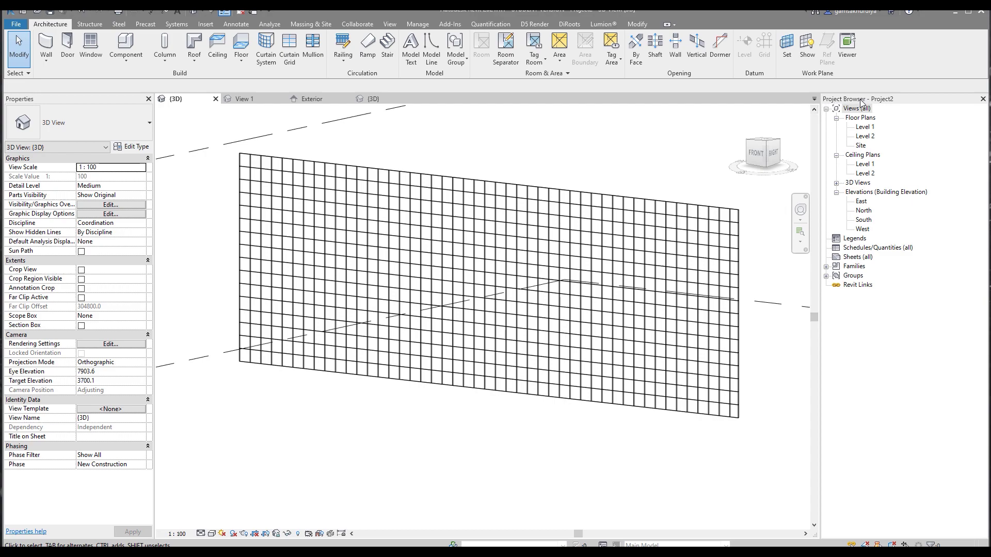
click(826, 266)
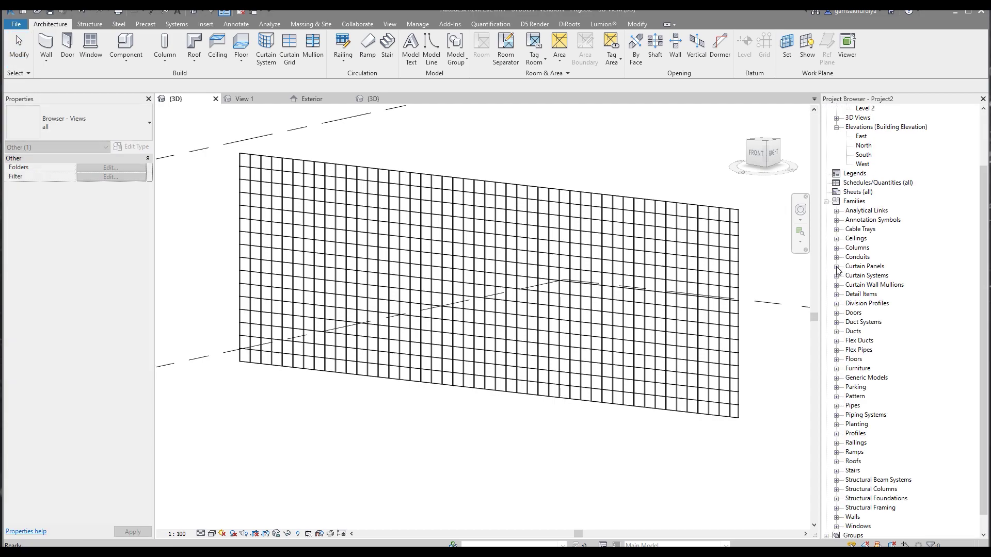
click(836, 267)
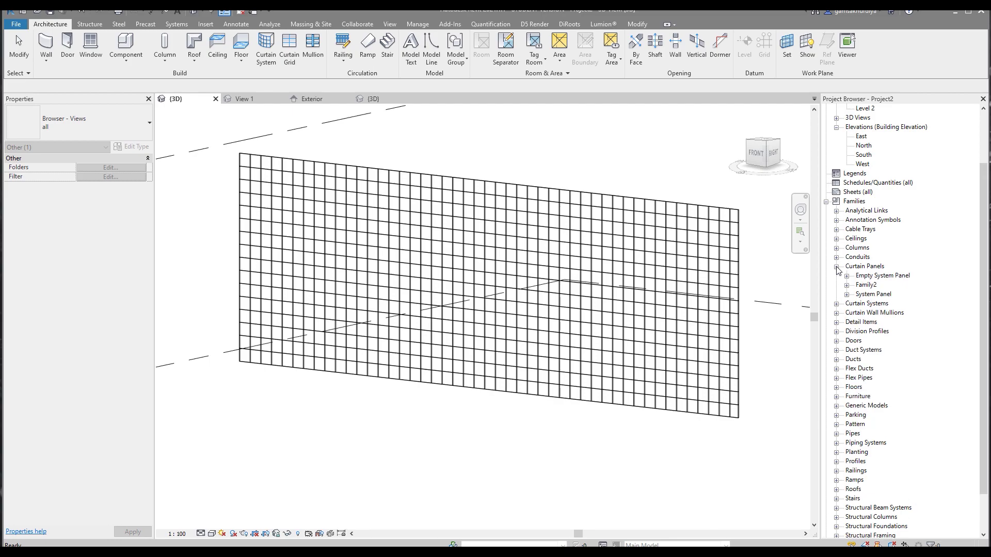
click(867, 285)
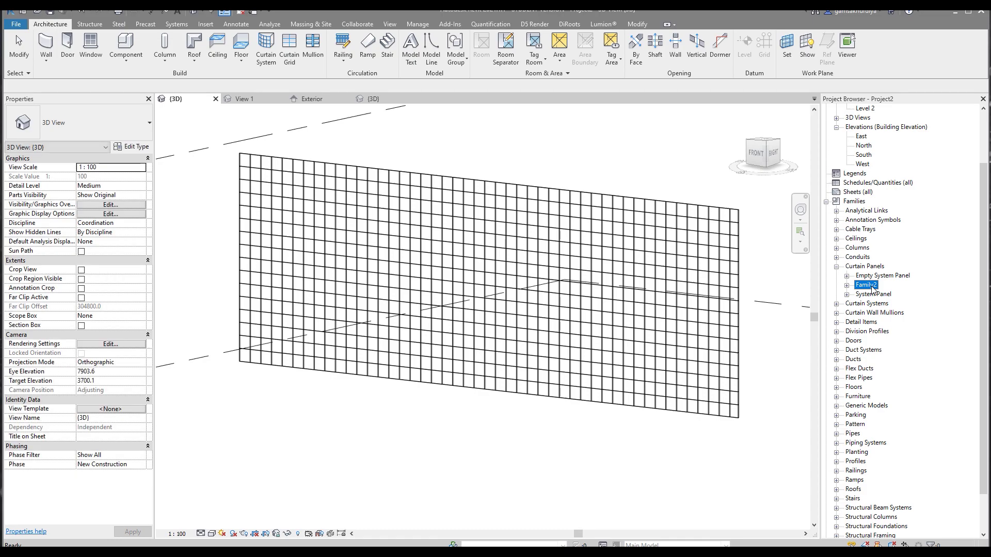
right_click(871, 289)
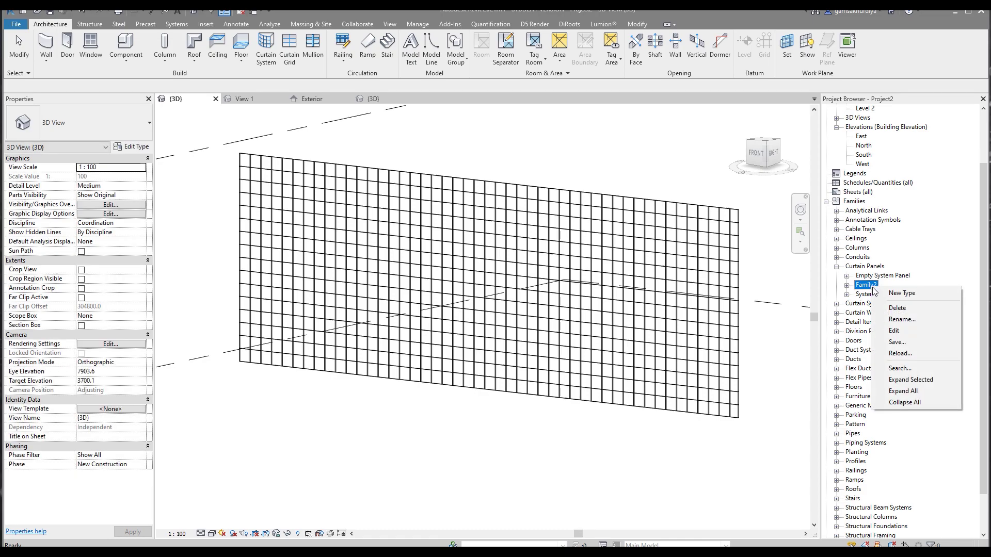
click(902, 320)
text(Symbolic_Part)
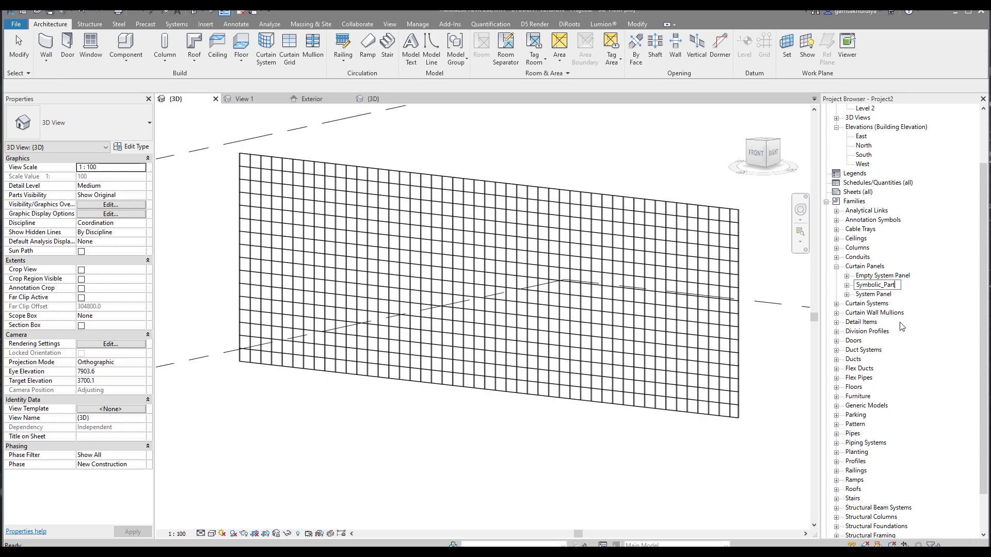
key(Return)
click(625, 454)
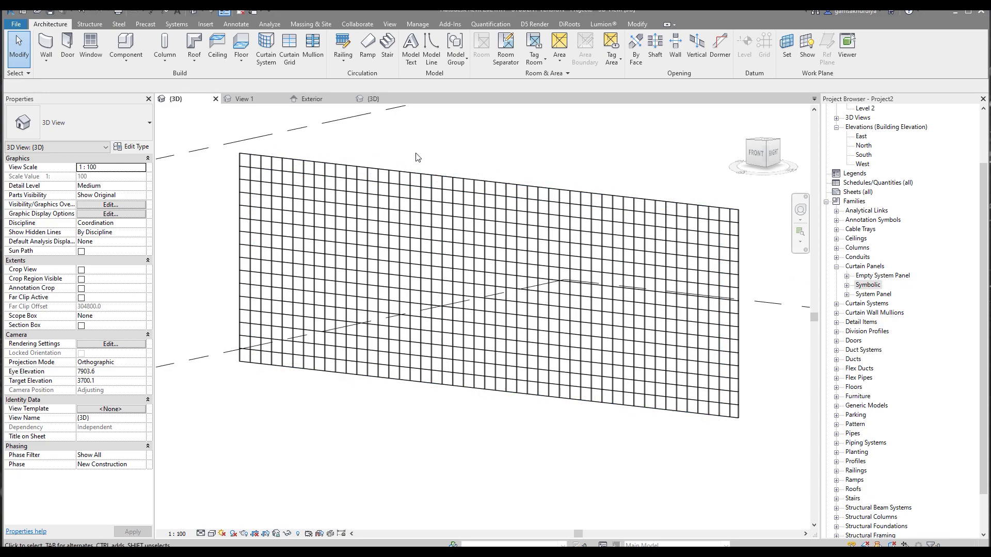
scroll(417, 265, down, 3)
Step: Window-select the curtain wall and filter the selection down to its 752 Curtain Panels
click(549, 268)
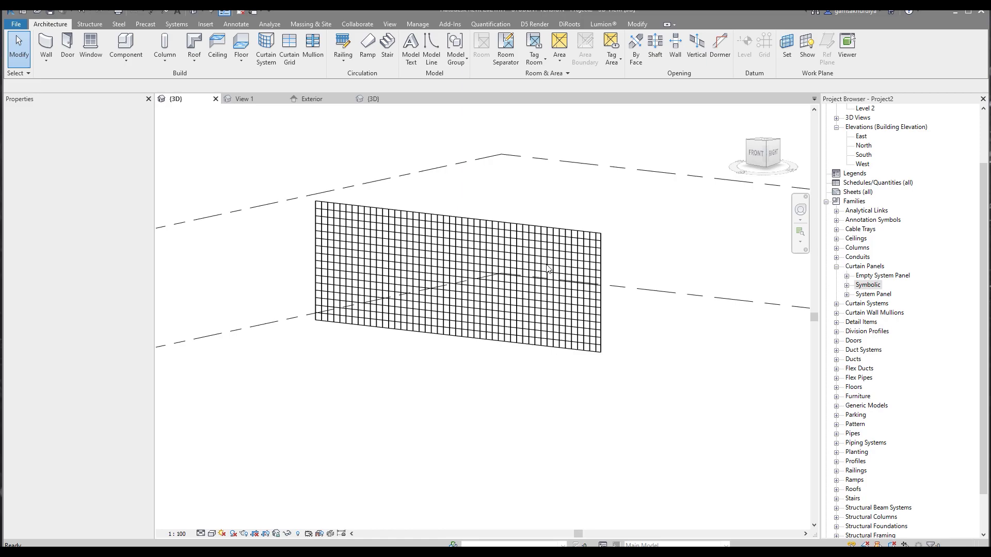
click(279, 146)
drag(279, 146, 687, 442)
click(419, 48)
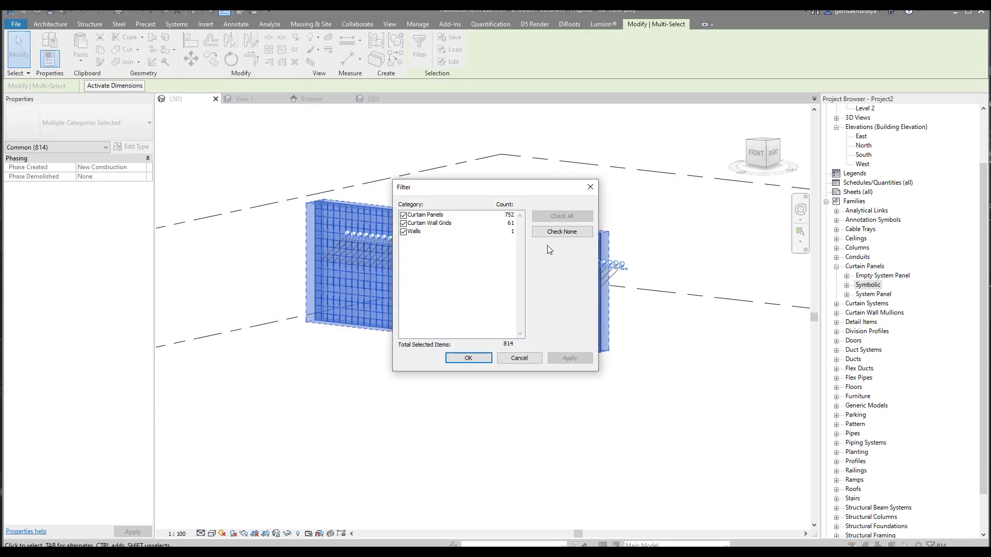
click(561, 232)
click(403, 214)
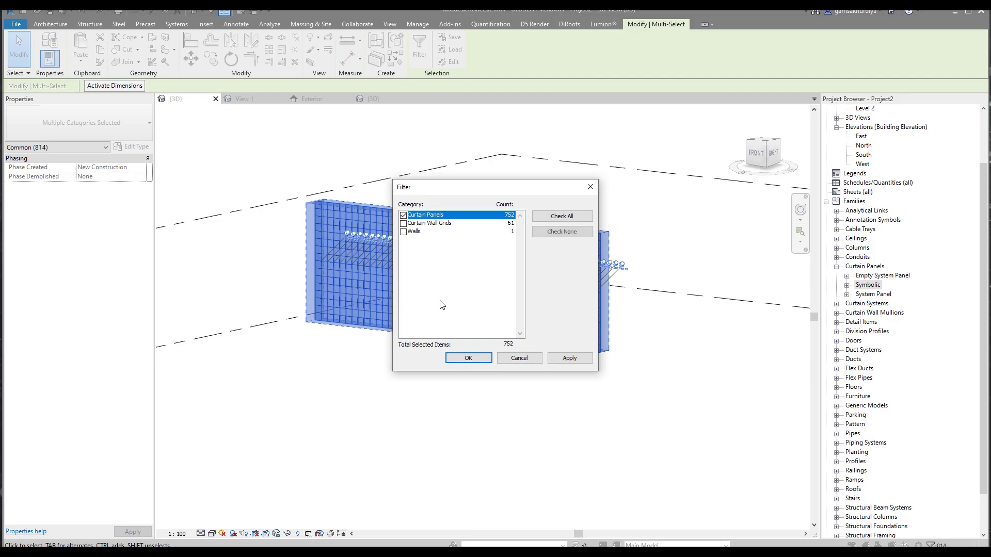
click(476, 361)
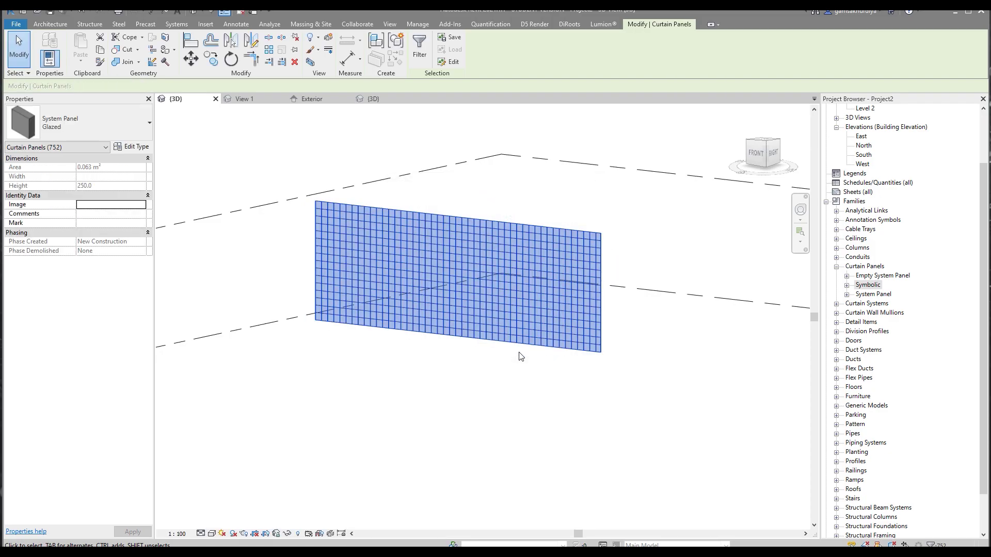
Step: Assign the Symbolic : Symbolic_Full type to the panels and view the wall at an angle
click(67, 122)
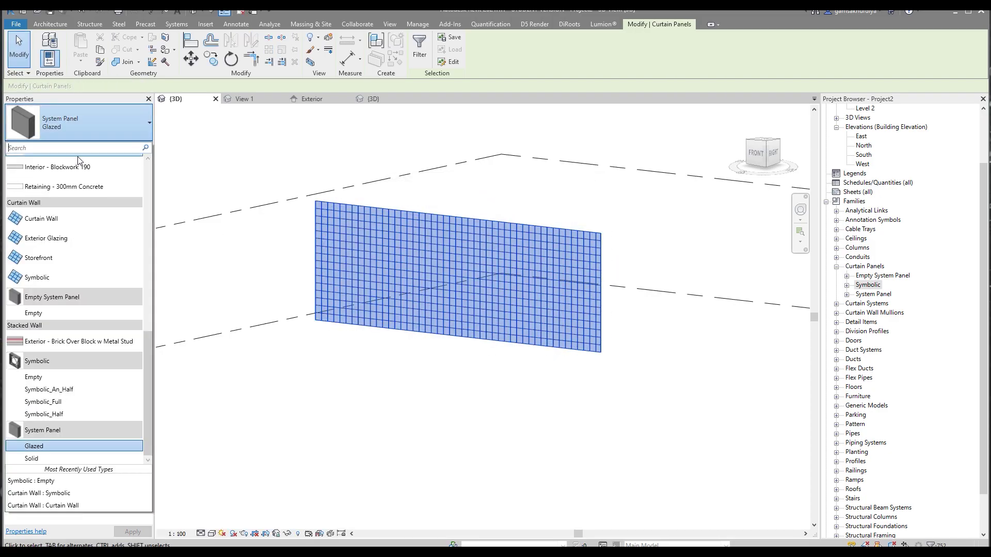
click(79, 404)
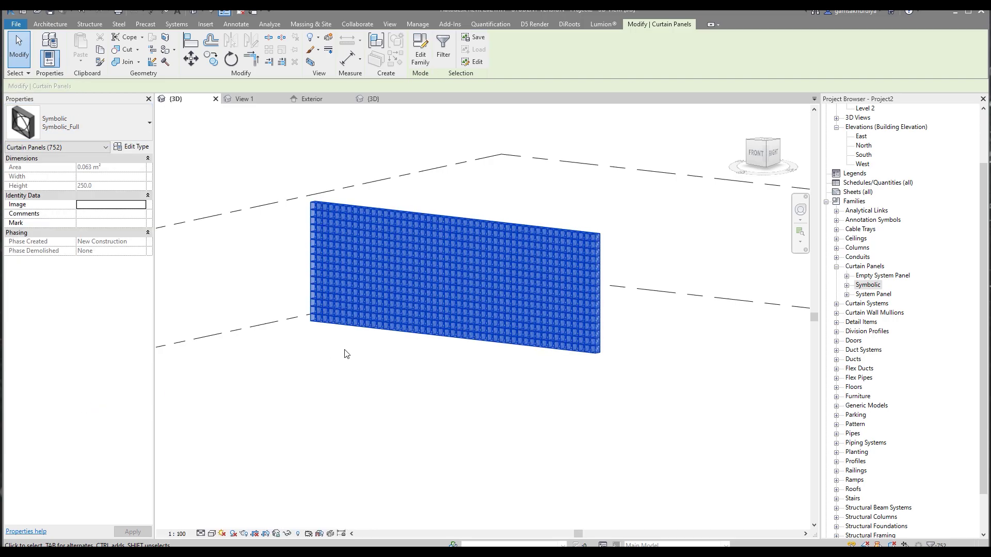
click(345, 354)
scroll(289, 266, up, 5)
shift+middle_drag(313, 281, 412, 314)
scroll(551, 357, down, 4)
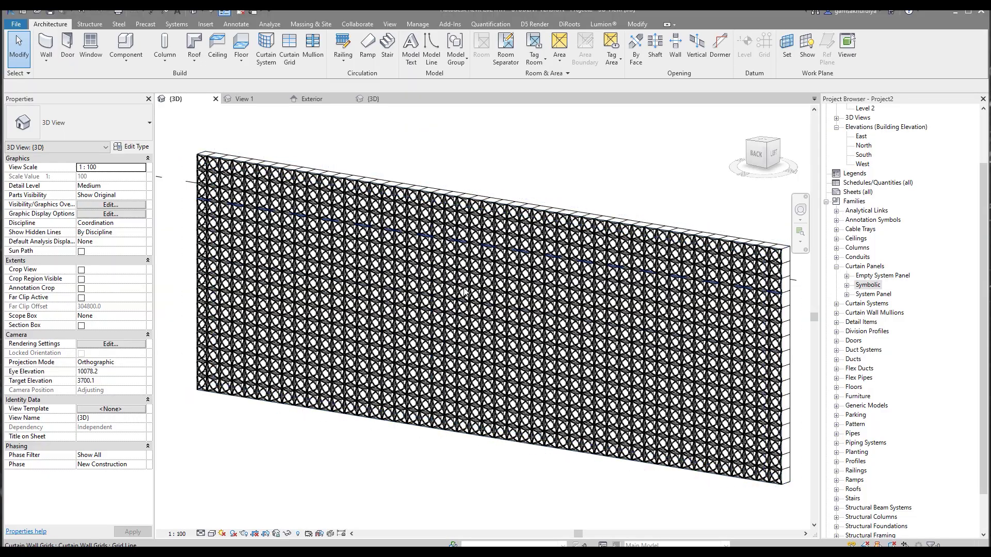
scroll(500, 364, up, 5)
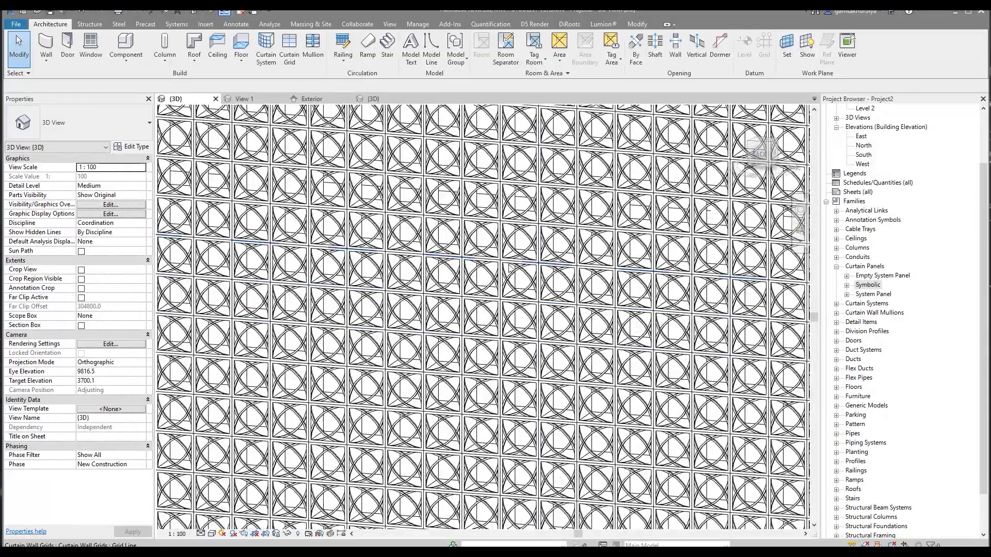
scroll(631, 325, down, 5)
scroll(504, 328, up, 5)
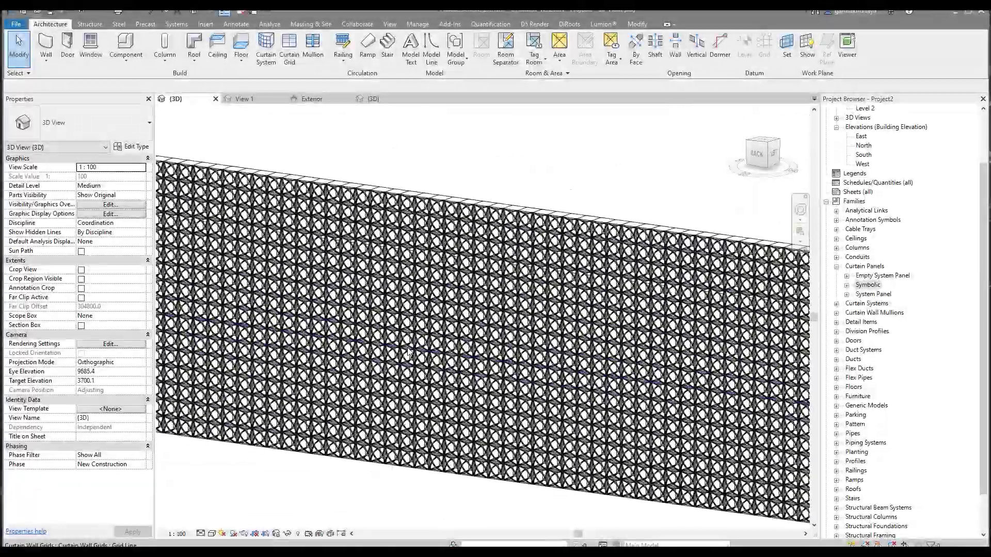
scroll(464, 294, up, 5)
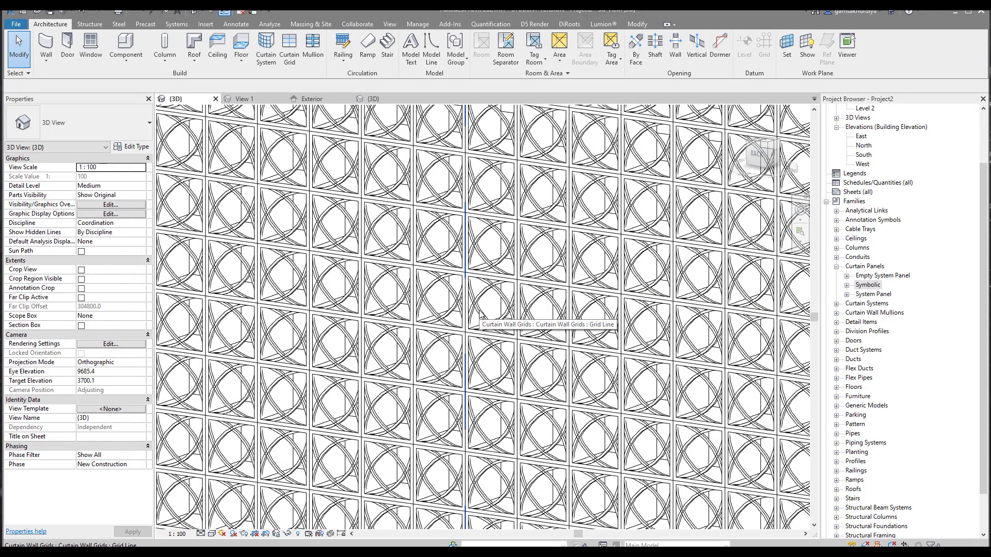
scroll(515, 220, down, 8)
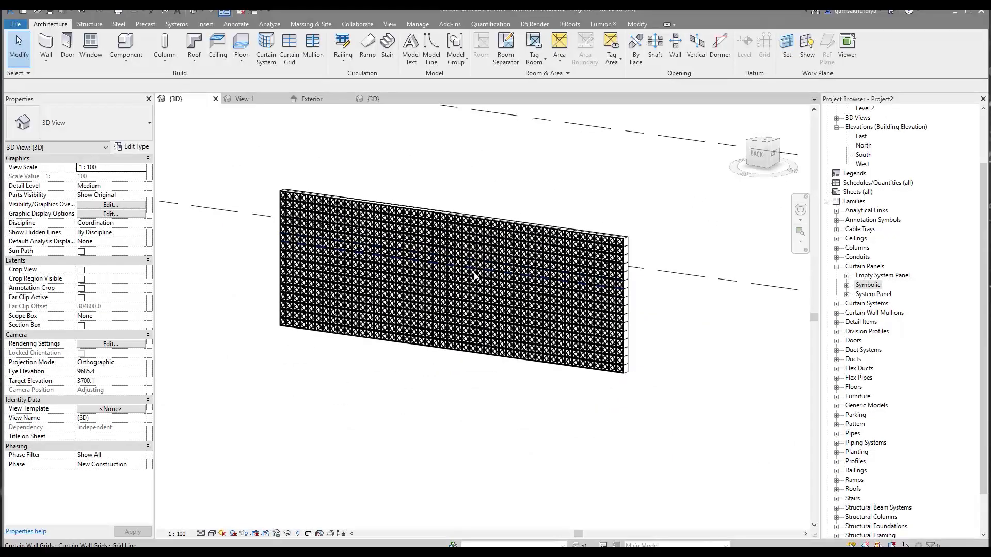
shift+middle_drag(474, 276, 453, 282)
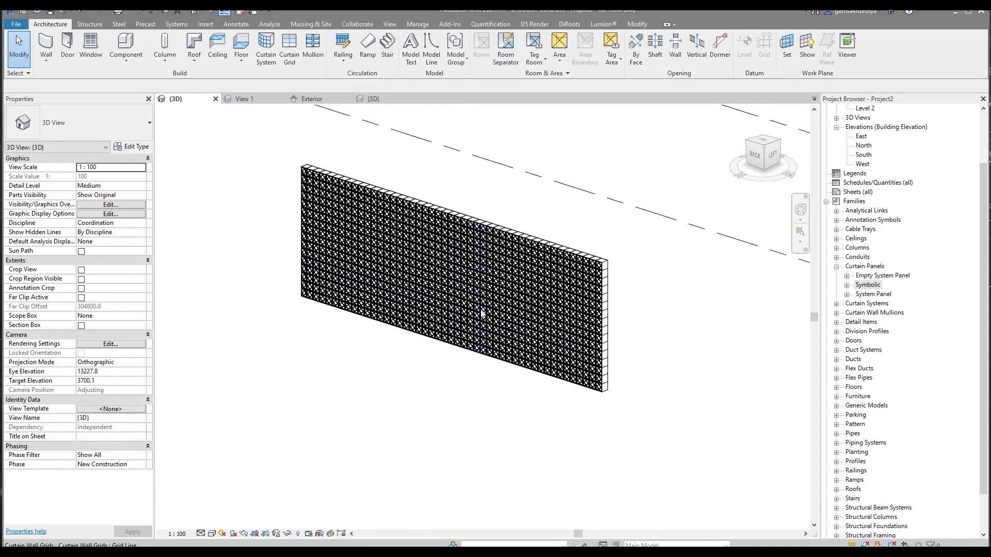